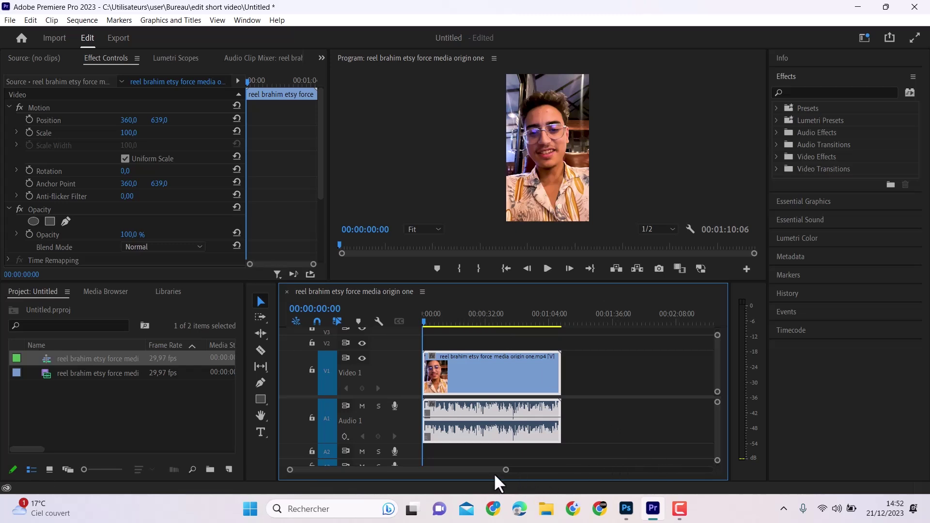
{"action": "mouse_move", "coordinate": [506, 469]}
{"action": "left_mouse_down"}
{"action": "mouse_move", "coordinate": [473, 475]}
{"action": "mouse_move", "coordinate": [498, 477]}
{"action": "left_mouse_up"}
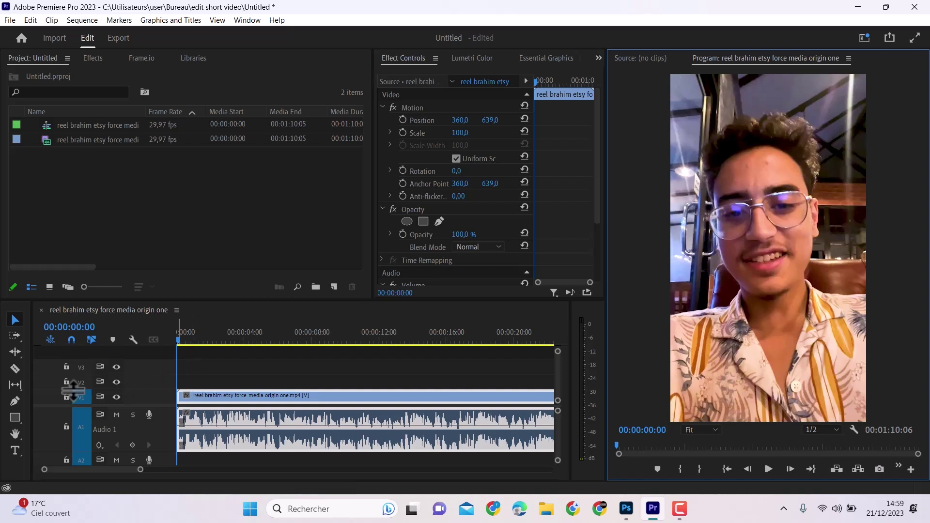
{"action": "left_click", "coordinate": [15, 368]}
{"action": "left_click", "coordinate": [200, 335]}
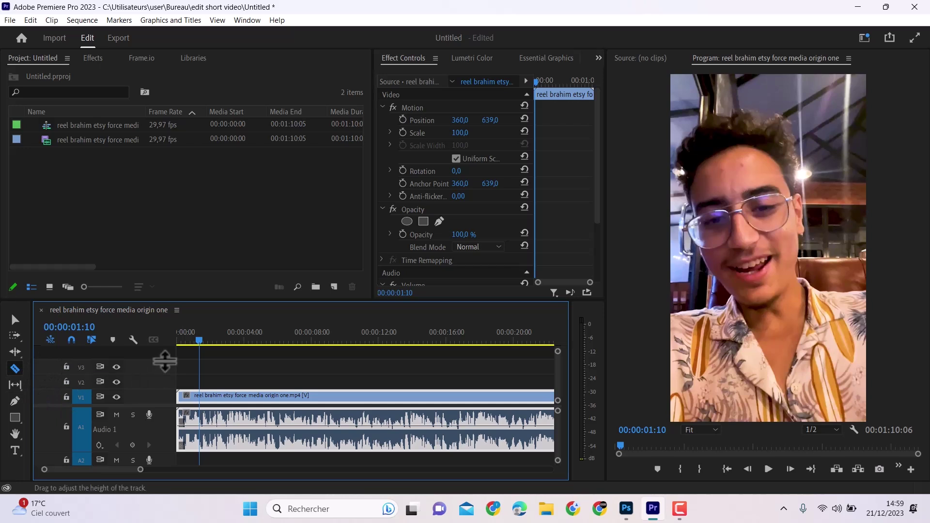
{"action": "left_click", "coordinate": [16, 319]}
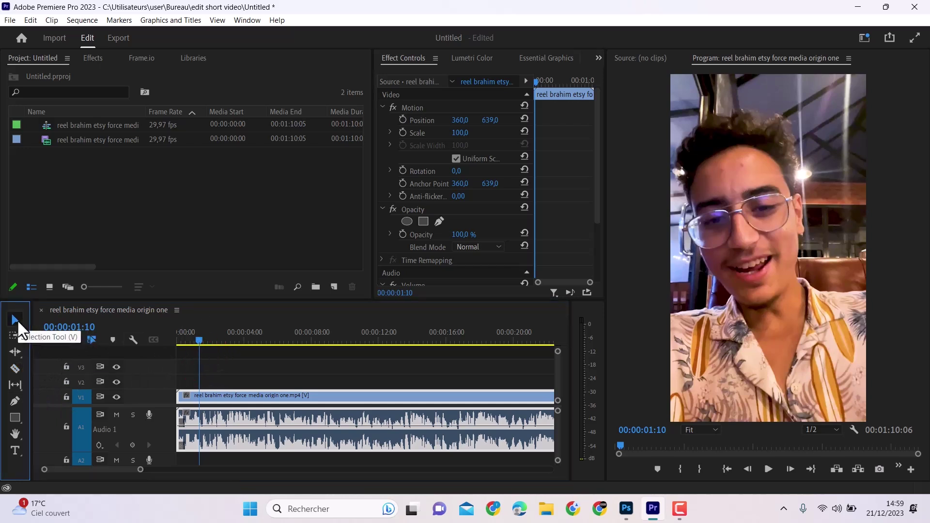
Play the opening seconds of the reel from 00:00:01:03, stop playback, and return the playhead to the sequence start
{"action": "left_click", "coordinate": [197, 338]}
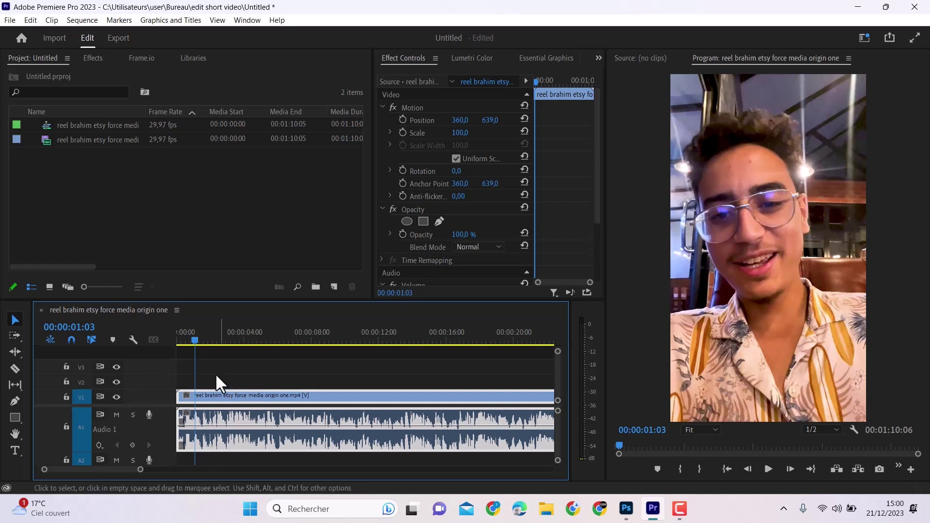
{"action": "left_click", "coordinate": [769, 467]}
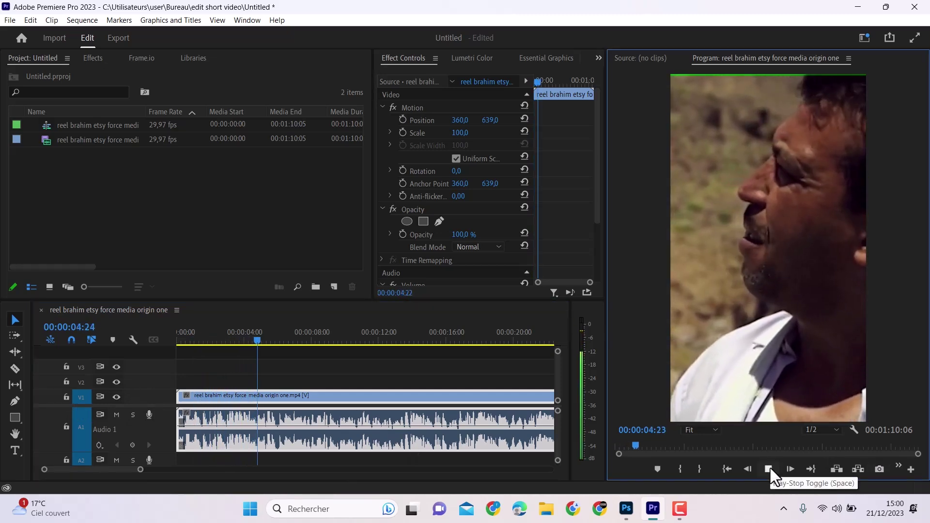
{"action": "left_click", "coordinate": [768, 469]}
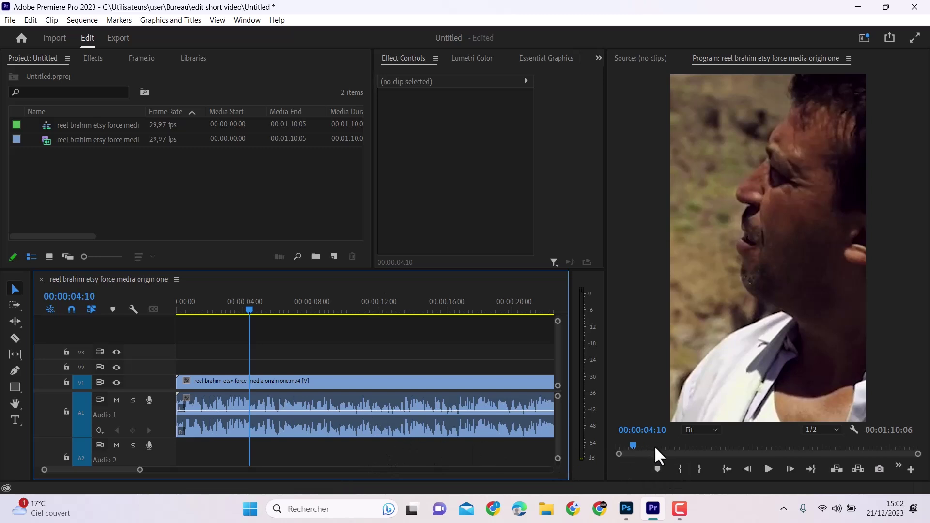
{"action": "left_click", "coordinate": [729, 470]}
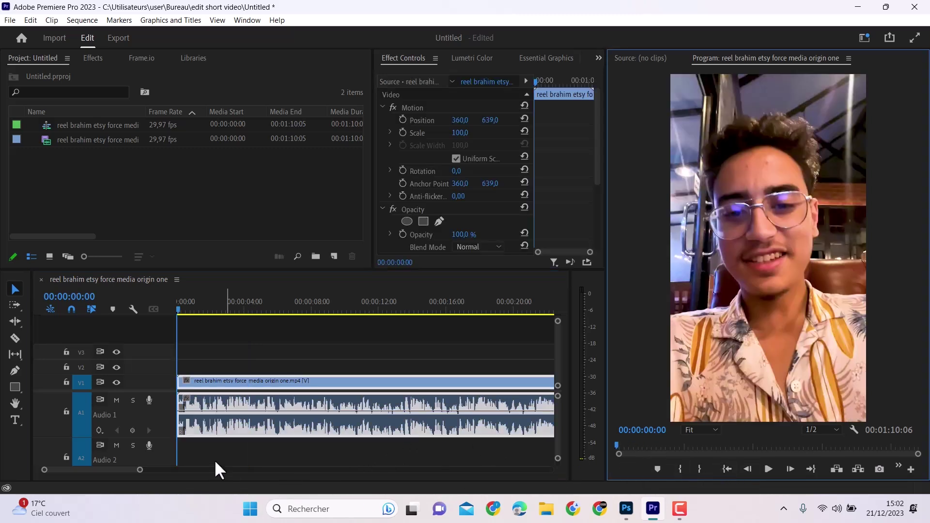
Mute the Audio 1 track and move the playhead to 00:00:02:24, just before the first shot change
{"action": "left_click_drag", "start_coordinate": [140, 470], "coordinate": [237, 488]}
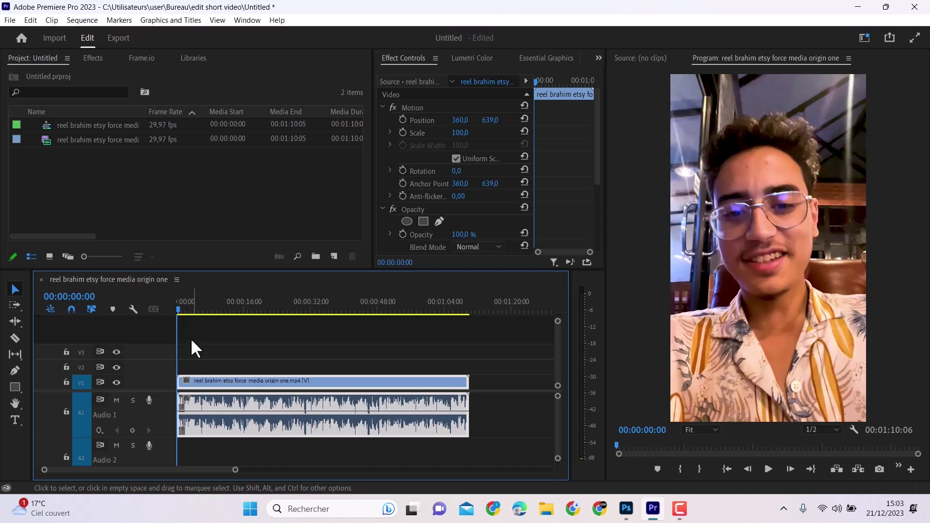
{"action": "scroll", "coordinate": [213, 472], "scroll_direction": "up", "scroll_amount": 2}
{"action": "left_click", "coordinate": [187, 310]}
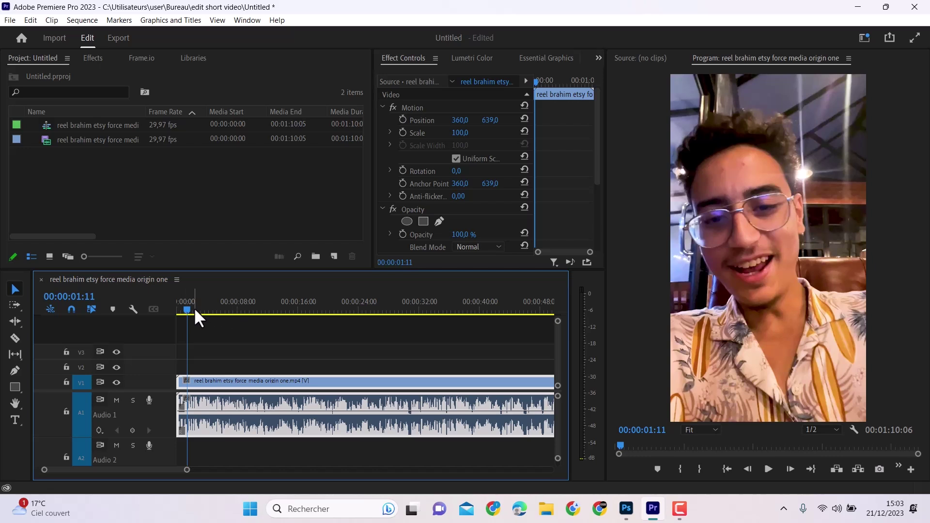
{"action": "left_click", "coordinate": [116, 400]}
{"action": "mouse_move", "coordinate": [188, 307]}
{"action": "left_mouse_down"}
{"action": "mouse_move", "coordinate": [211, 309]}
{"action": "mouse_move", "coordinate": [199, 309]}
{"action": "left_mouse_up"}
{"action": "left_click_drag", "start_coordinate": [187, 470], "coordinate": [146, 471]}
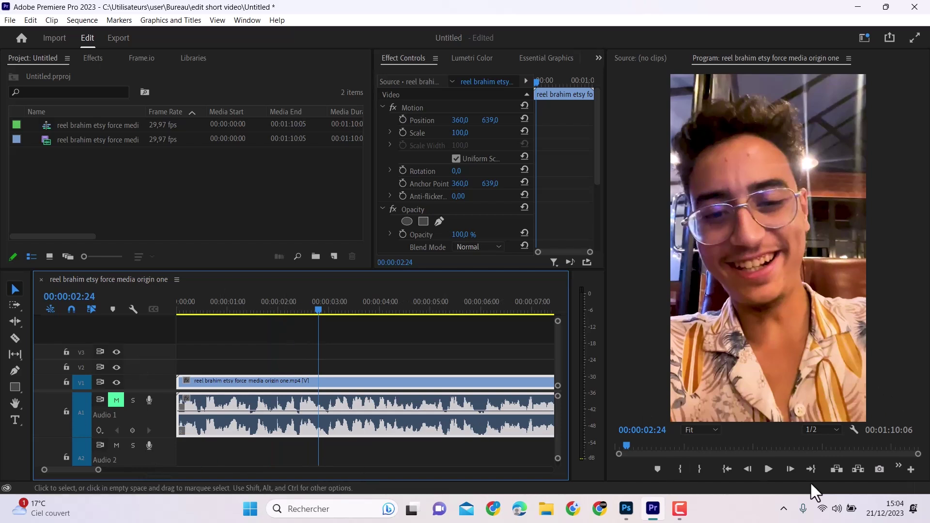
Step frame by frame to the first shot change at 00:00:02:29, where the man in profile appears
{"action": "left_click", "coordinate": [766, 470]}
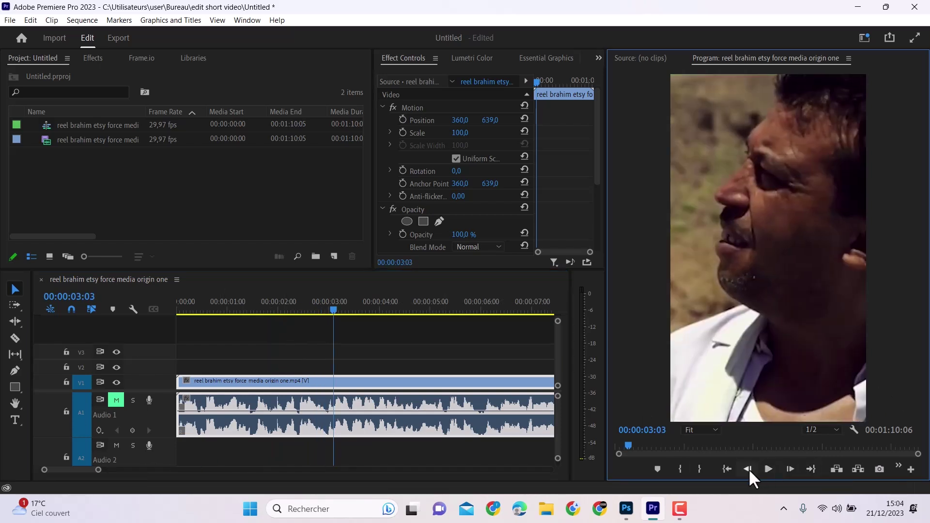
{"action": "left_click", "coordinate": [749, 469]}
{"action": "left_click", "coordinate": [748, 470]}
{"action": "left_click", "coordinate": [749, 470]}
{"action": "left_click", "coordinate": [748, 470]}
{"action": "left_click", "coordinate": [749, 470]}
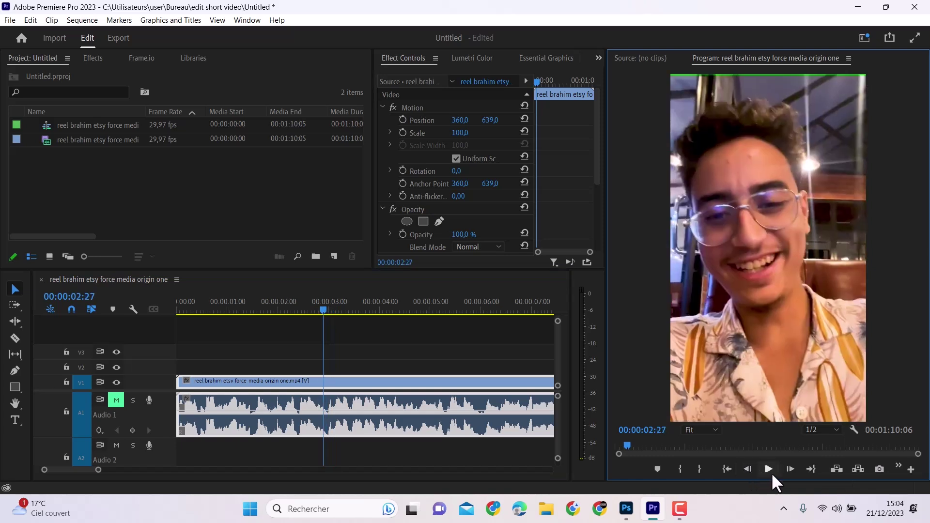
{"action": "left_click", "coordinate": [791, 469]}
{"action": "left_click", "coordinate": [791, 470]}
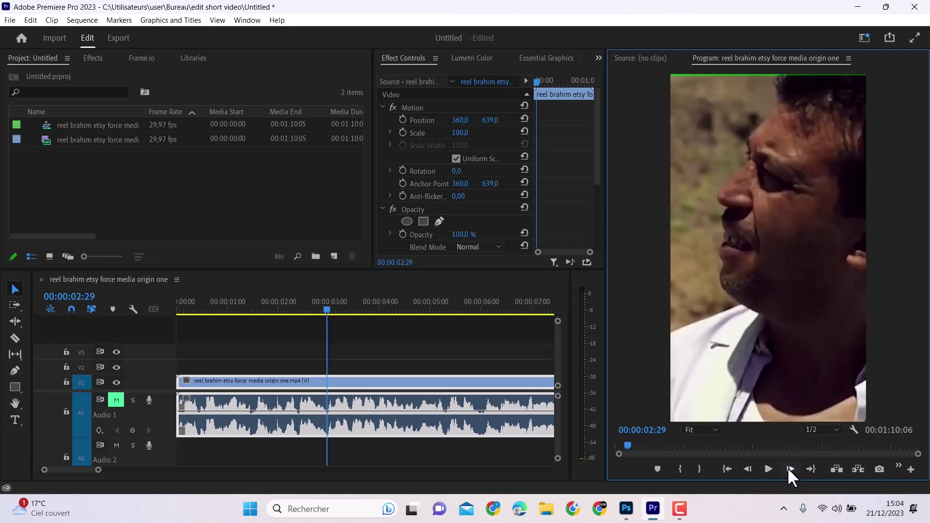
{"action": "left_click", "coordinate": [750, 468]}
{"action": "left_click", "coordinate": [789, 469]}
Add the Light Leak transition from Premiere Composer's Starter Pack to V2, over the shot change at 00:00:02:29
{"action": "left_click", "coordinate": [245, 20]}
{"action": "mouse_move", "coordinate": [287, 47]}
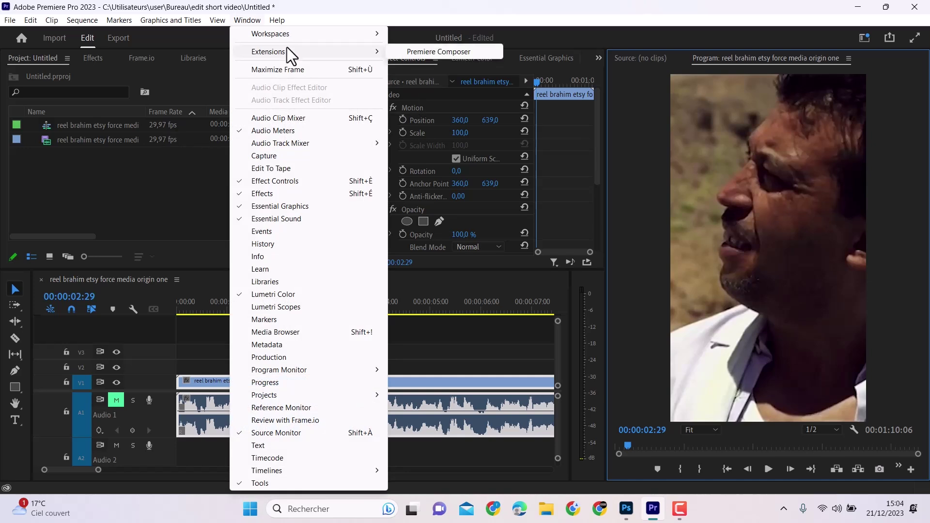
{"action": "left_click", "coordinate": [415, 51]}
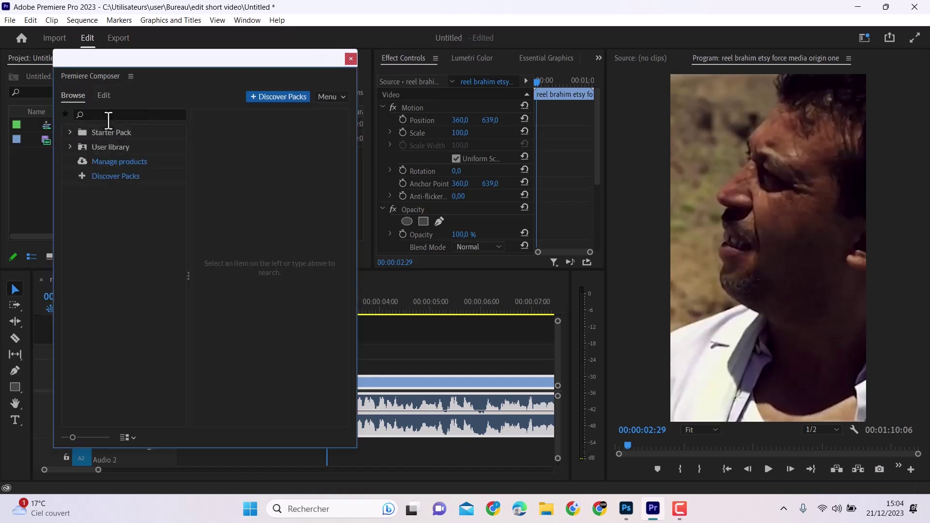
{"action": "left_click", "coordinate": [70, 133]}
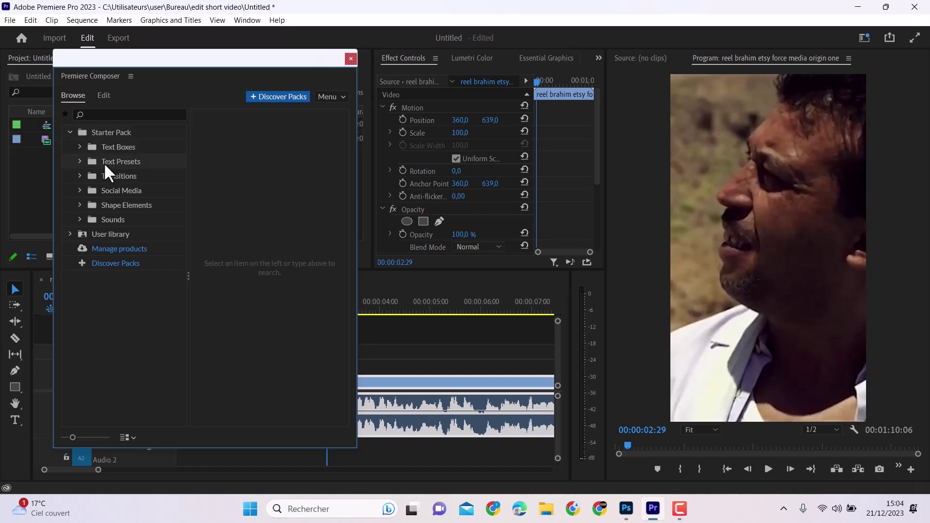
{"action": "left_click", "coordinate": [86, 160]}
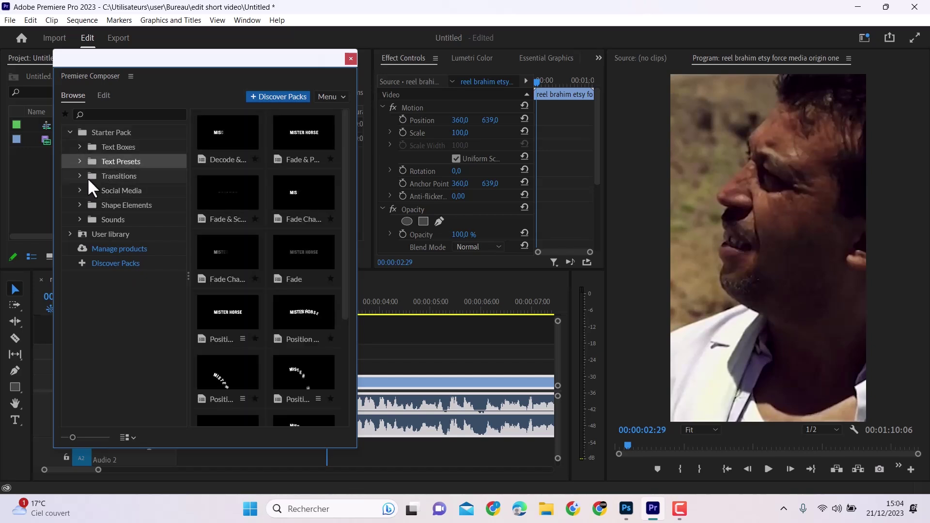
{"action": "left_click", "coordinate": [83, 175]}
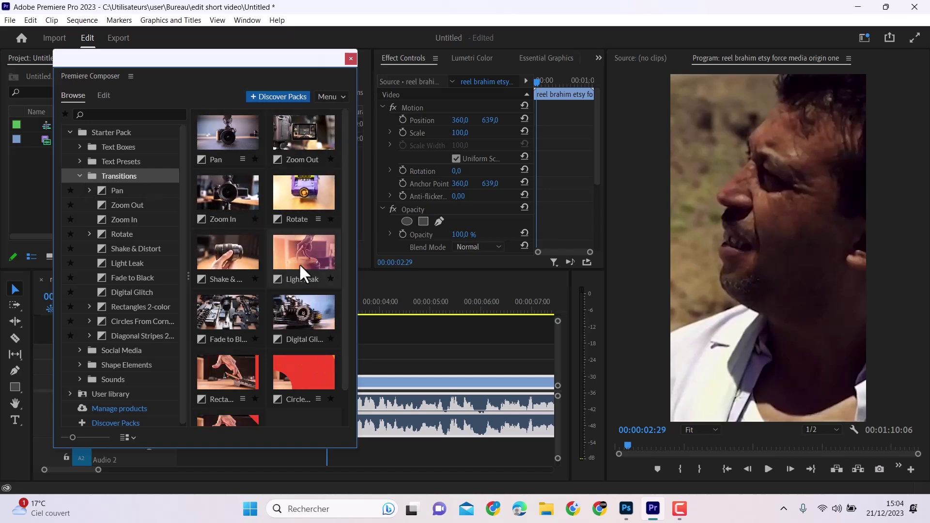
{"action": "left_click", "coordinate": [297, 248]}
{"action": "left_click_drag", "start_coordinate": [259, 60], "coordinate": [112, 81]}
{"action": "left_click_drag", "start_coordinate": [158, 278], "coordinate": [335, 365]}
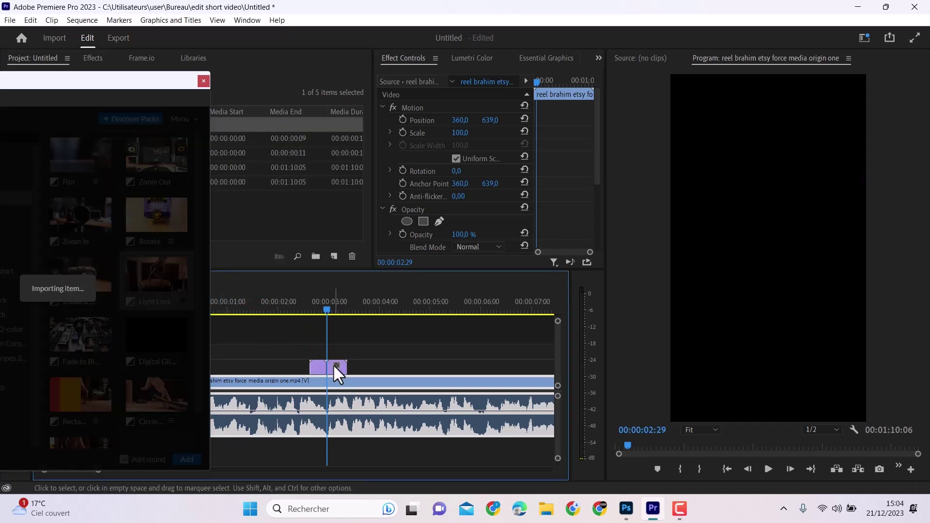
Preview the Light Leak transition in the Program monitor and delete its clips from V2
{"action": "left_click", "coordinate": [767, 468]}
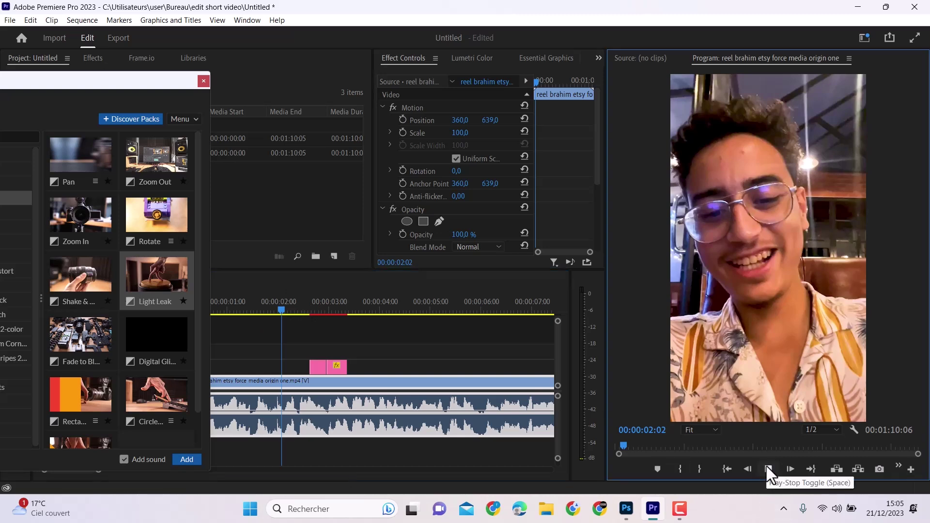
{"action": "left_click", "coordinate": [767, 466]}
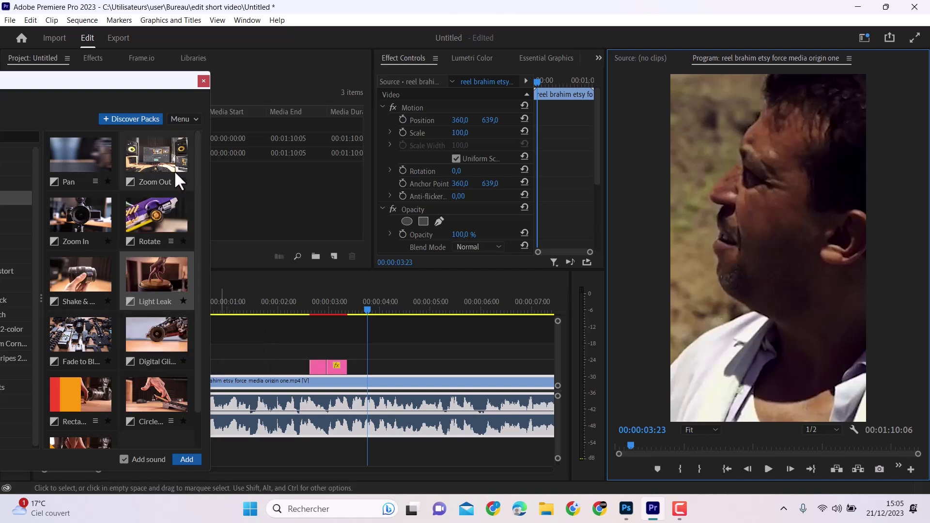
{"action": "left_click", "coordinate": [200, 80]}
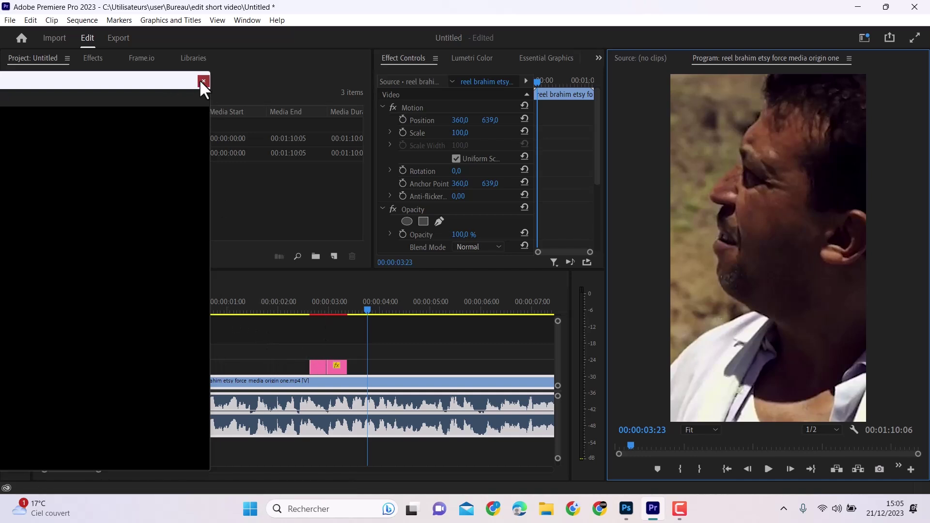
{"action": "left_click", "coordinate": [316, 367]}
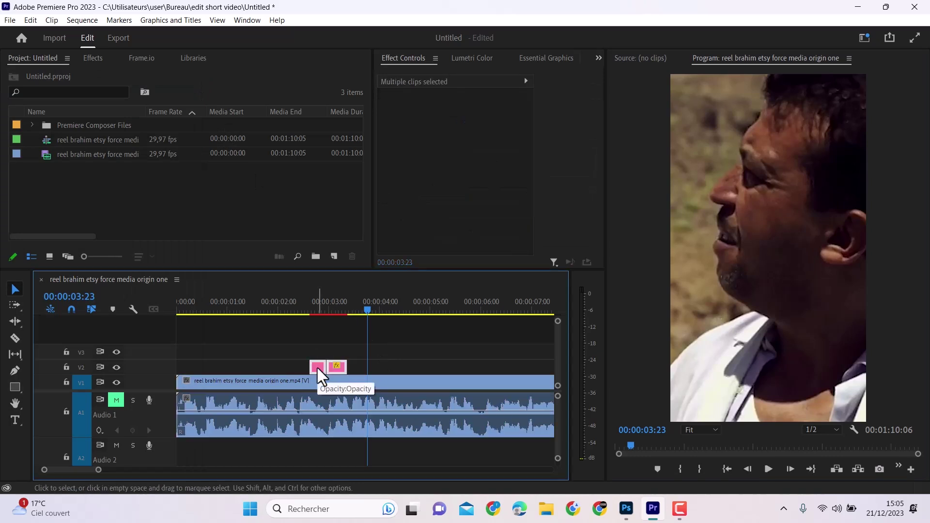
{"action": "key", "text": "Delete"}
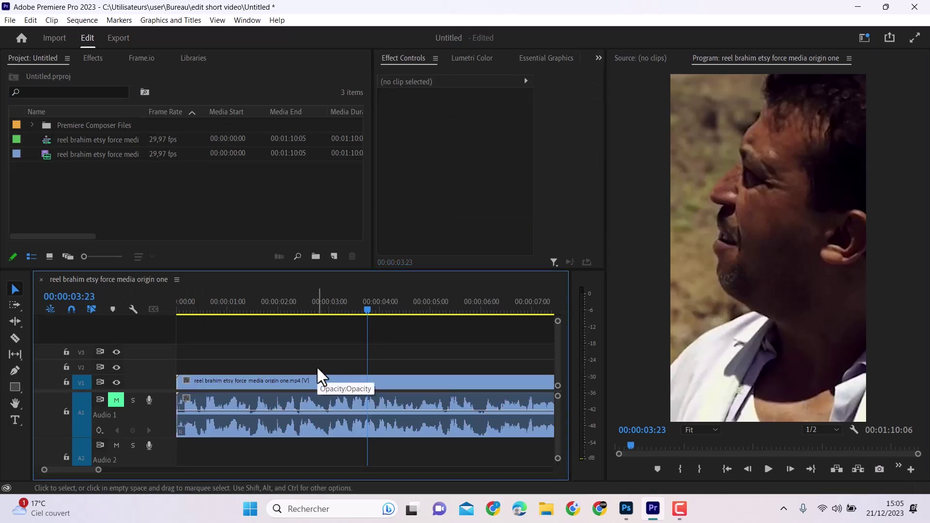
Import the "Level Up Your Videos with 4K Film Burn Transition Sounds" video and place it on V2 at 00:00:03:23
{"action": "double_click", "coordinate": [144, 179]}
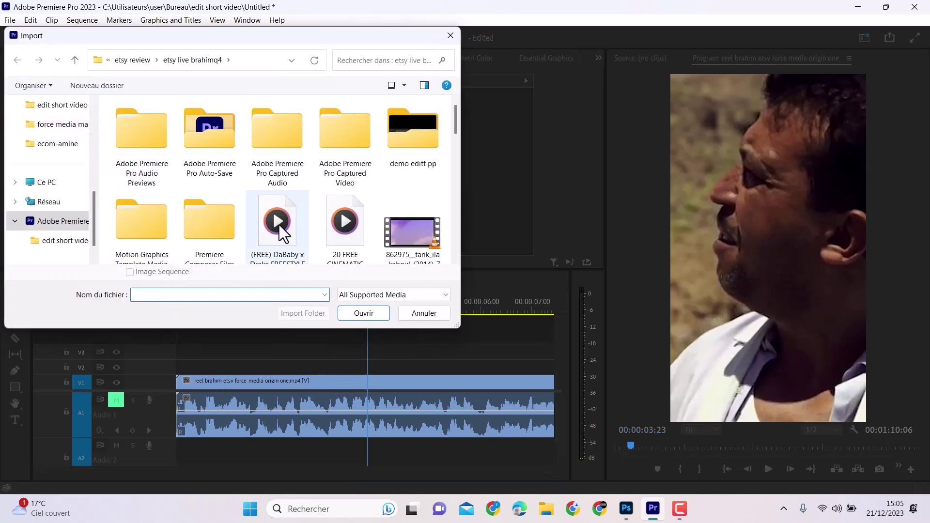
{"action": "scroll", "coordinate": [280, 225], "scroll_direction": "down", "scroll_amount": 5}
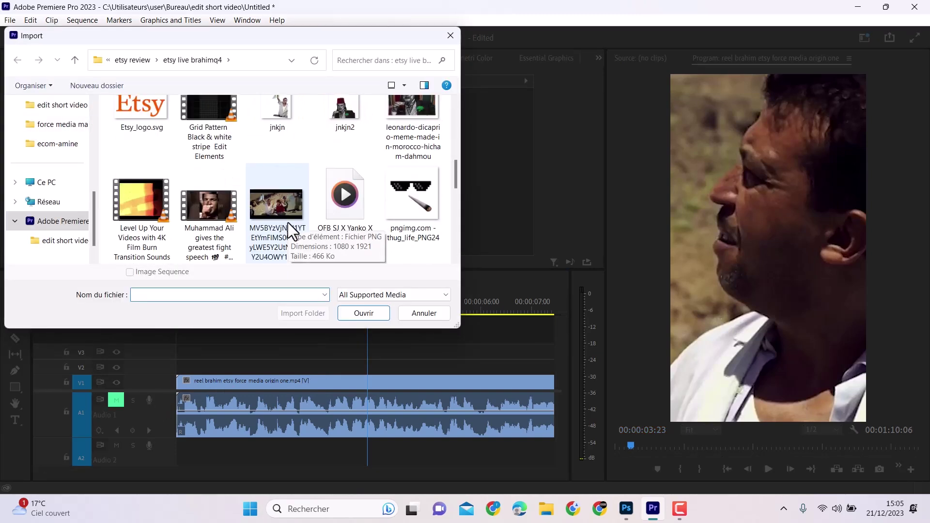
{"action": "key", "text": "Escape"}
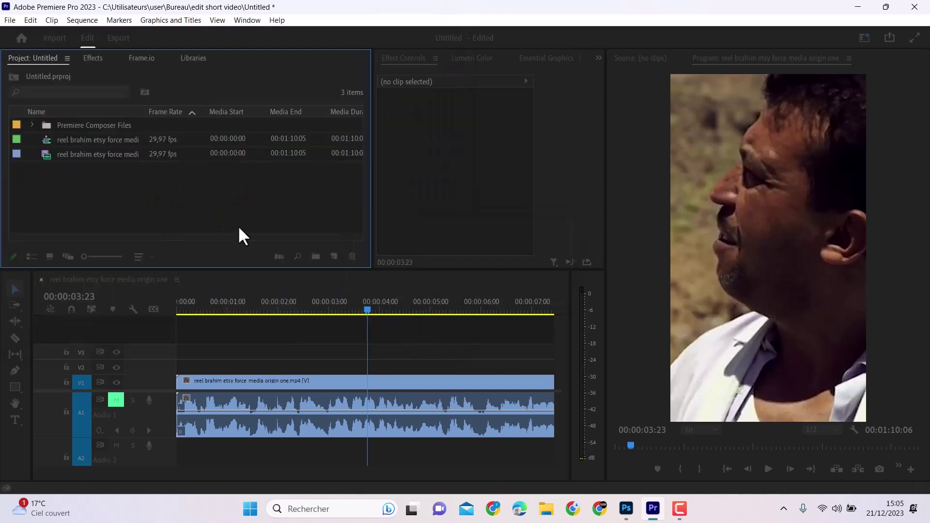
{"action": "left_click_drag", "start_coordinate": [73, 140], "coordinate": [371, 363]}
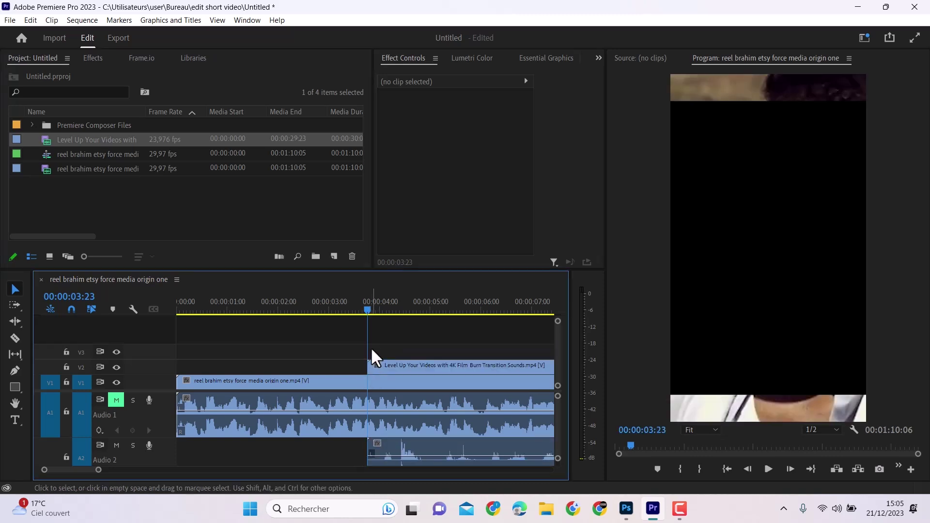
Shift the film burn clip slightly earlier on V2 and scale it up to fill the vertical frame
{"action": "left_click_drag", "start_coordinate": [393, 367], "coordinate": [373, 367]}
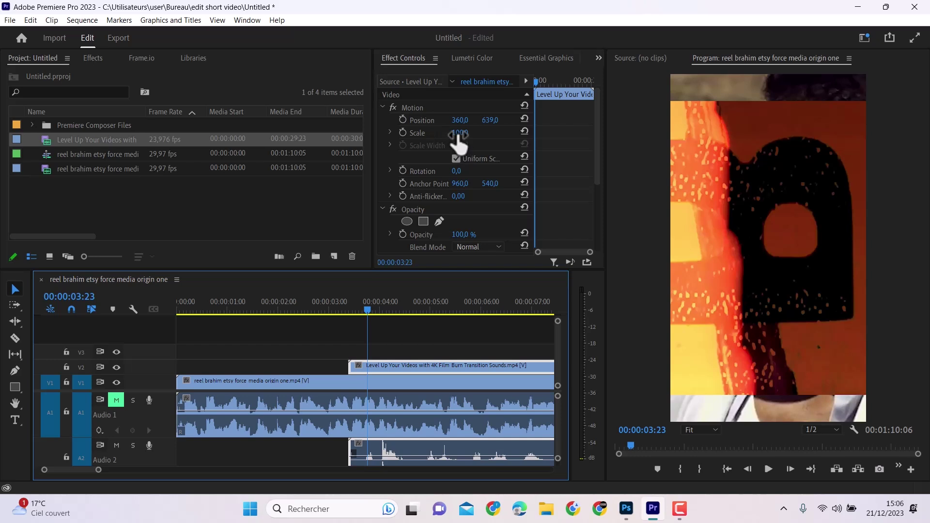
{"action": "left_click_drag", "start_coordinate": [458, 141], "coordinate": [463, 133]}
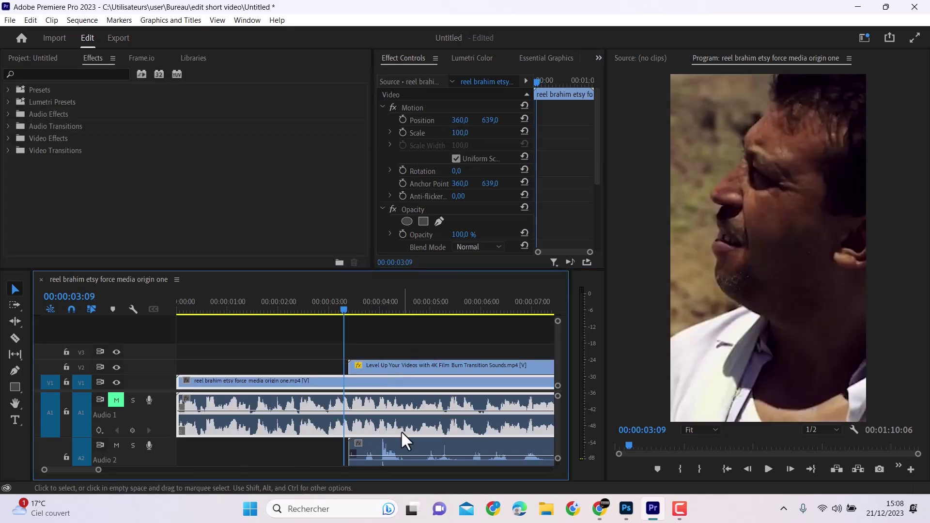
Check the film burn clip at 00:00:04:04 and play the sequence from 00:00:02:25 into it
{"action": "left_click", "coordinate": [386, 310]}
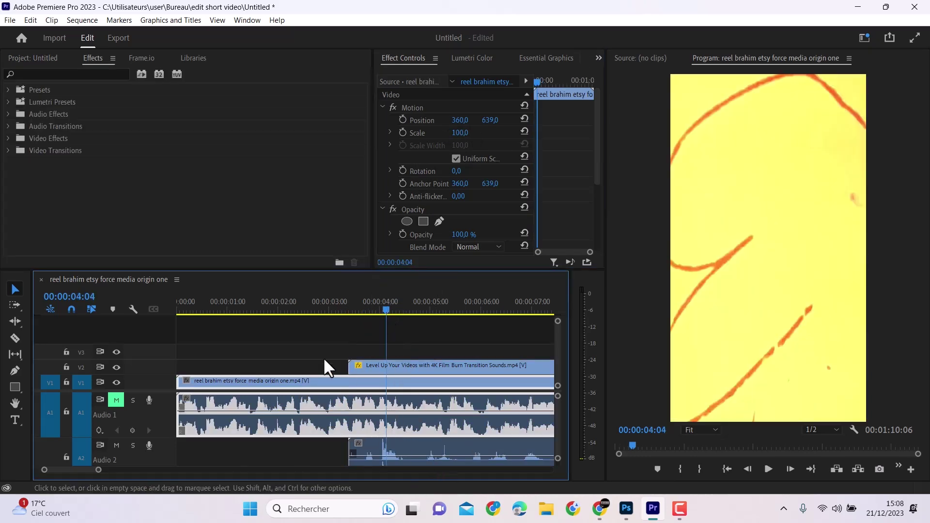
{"action": "left_click", "coordinate": [321, 305]}
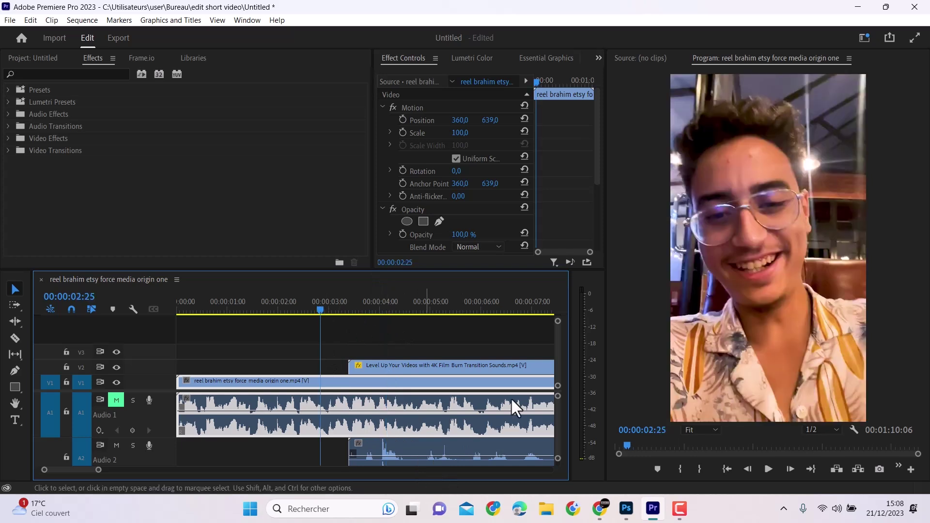
{"action": "left_click", "coordinate": [768, 469]}
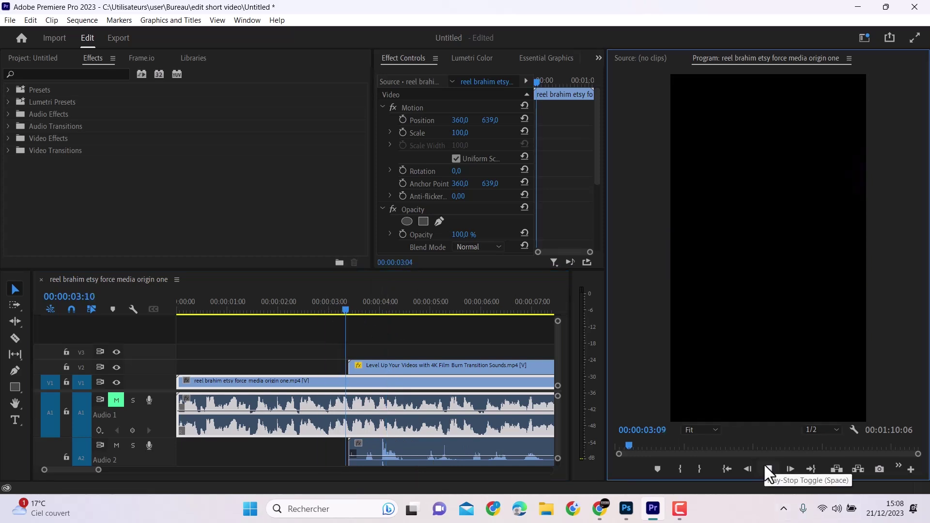
{"action": "key", "text": "space"}
Unmute the Audio 1 track and move the playhead to 00:00:03:03, ahead of the film burn clip
{"action": "left_click", "coordinate": [115, 400]}
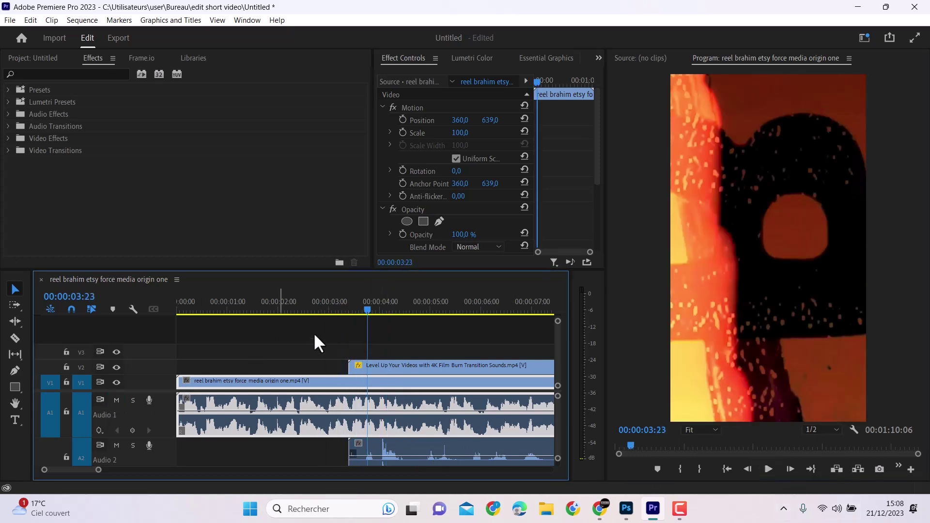
{"action": "left_click", "coordinate": [333, 308]}
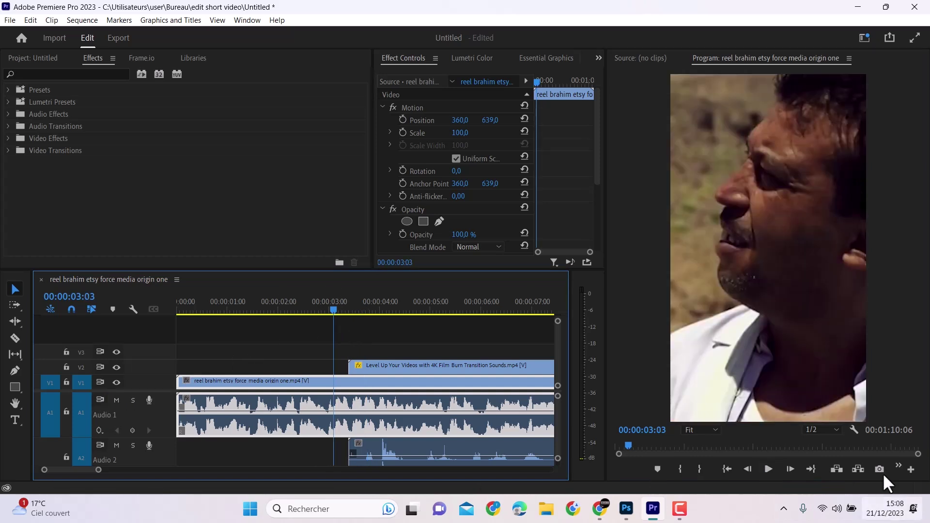
Play the sequence from 00:00:03:03 into the film burn clip and park the playhead at 00:00:04:11
{"action": "left_click", "coordinate": [774, 470]}
{"action": "left_click", "coordinate": [774, 470]}
{"action": "left_click_drag", "start_coordinate": [350, 305], "coordinate": [398, 306]}
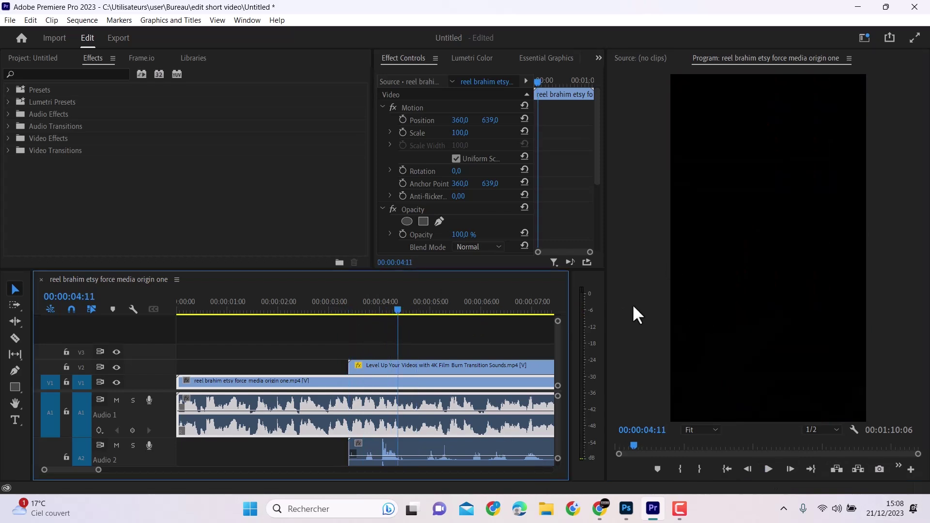
Find the Luma Key video effect and apply it to the film burn clip on V2
{"action": "left_click", "coordinate": [102, 74]}
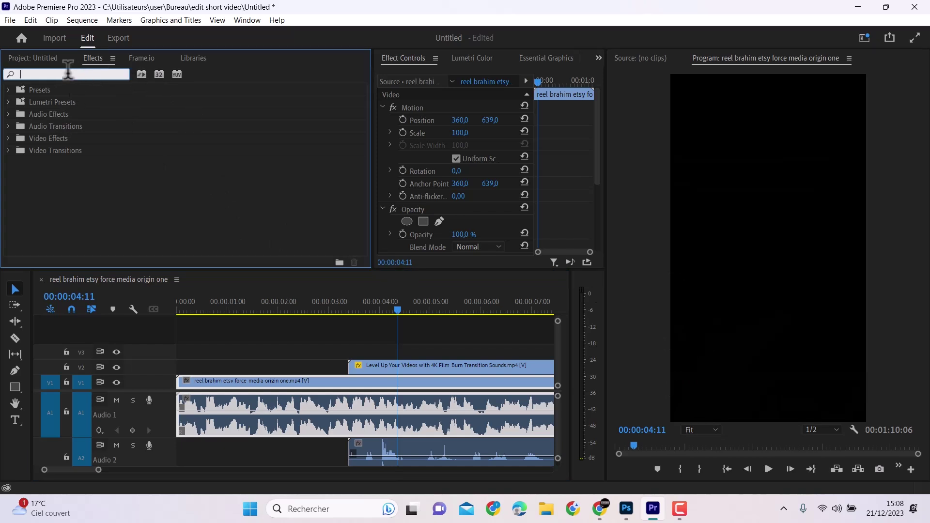
{"action": "type", "text": "luma"}
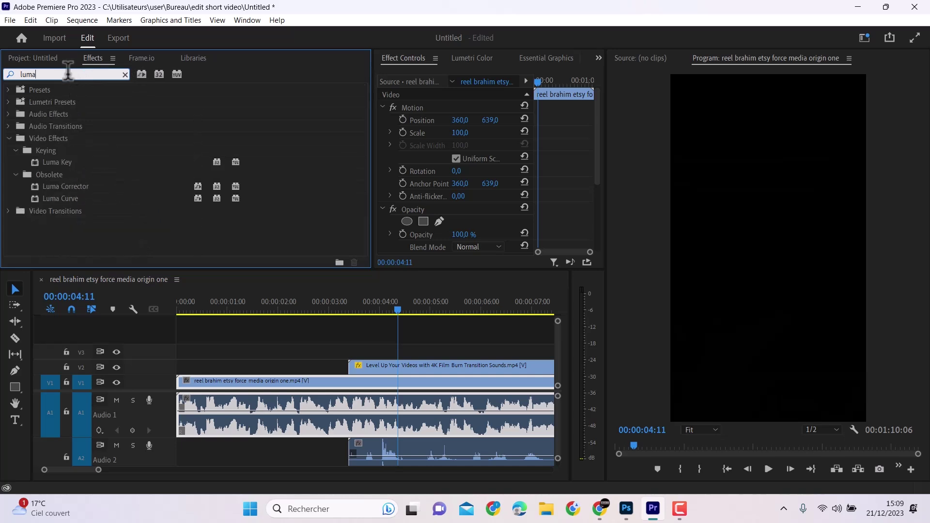
{"action": "type", "text": " key"}
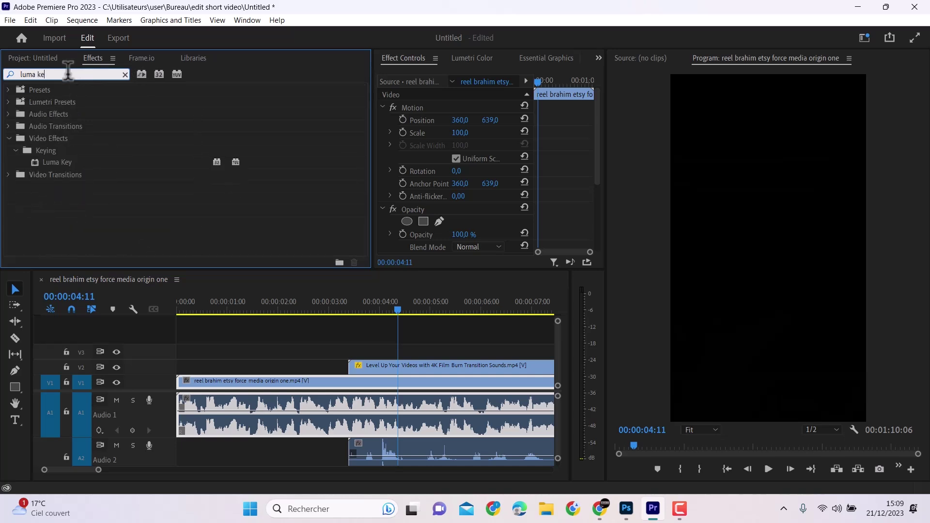
{"action": "left_click", "coordinate": [57, 161]}
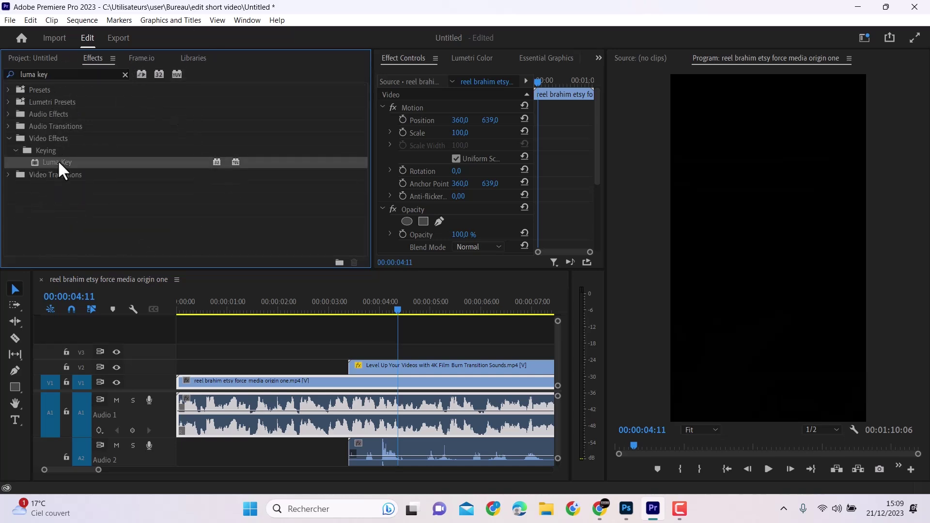
{"action": "left_click_drag", "start_coordinate": [47, 167], "coordinate": [387, 369]}
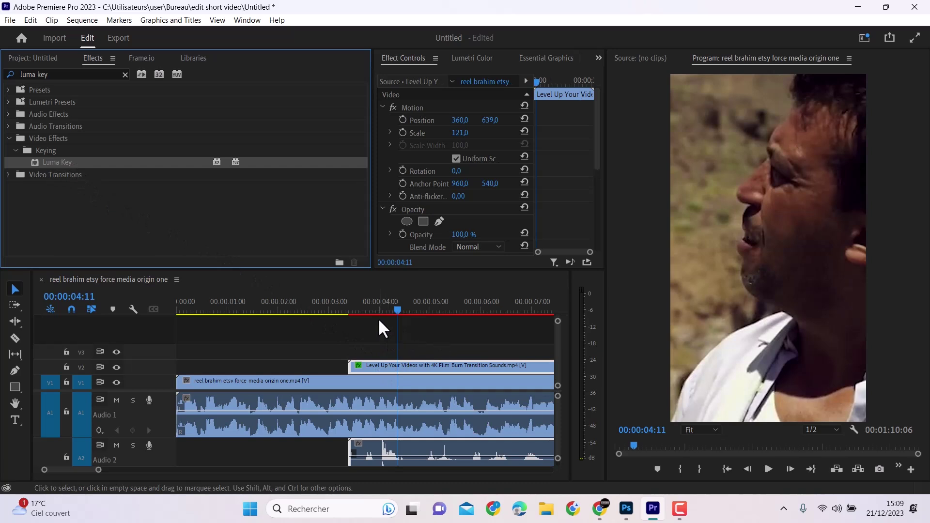
Cut the film burn clip on V2 at about 00:00:04:21 and delete the part after the cut
{"action": "key", "text": "minus"}
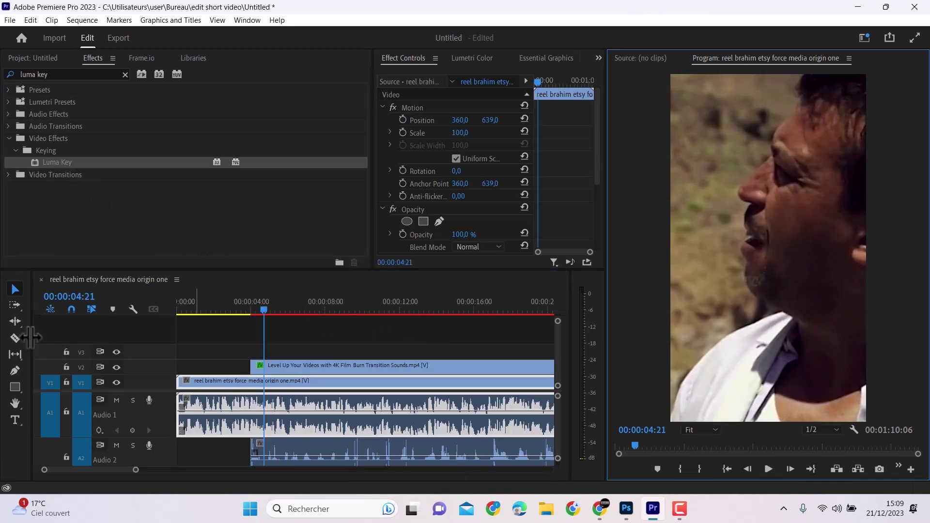
{"action": "left_click", "coordinate": [15, 339]}
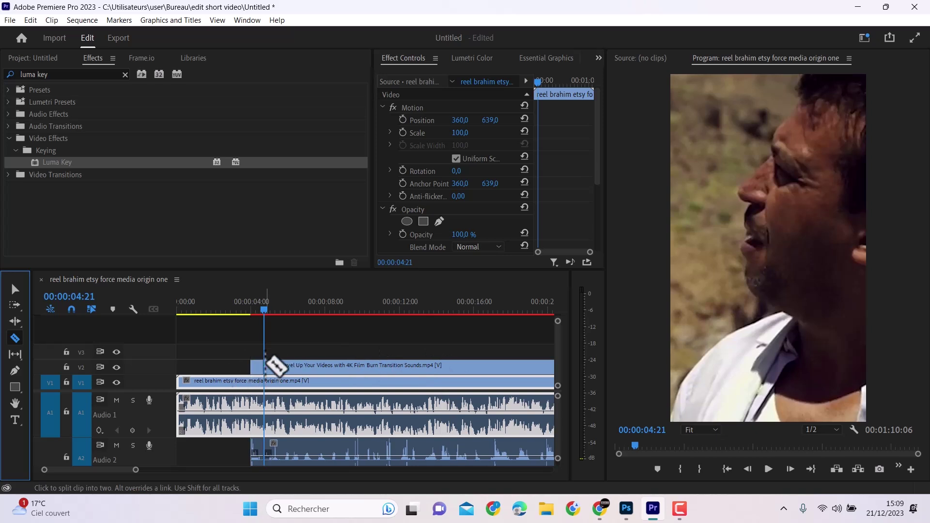
{"action": "left_click", "coordinate": [268, 366]}
{"action": "left_click", "coordinate": [15, 289]}
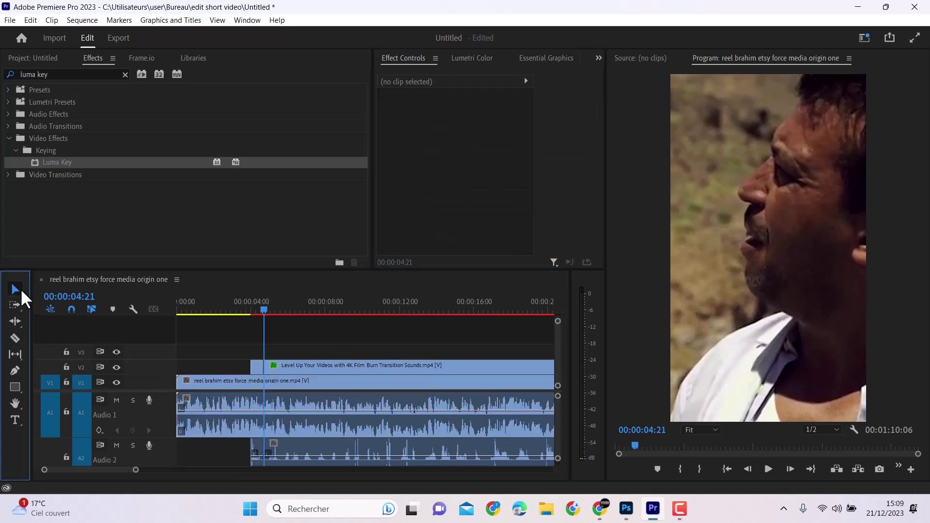
{"action": "left_click", "coordinate": [298, 365]}
{"action": "key", "text": "Delete"}
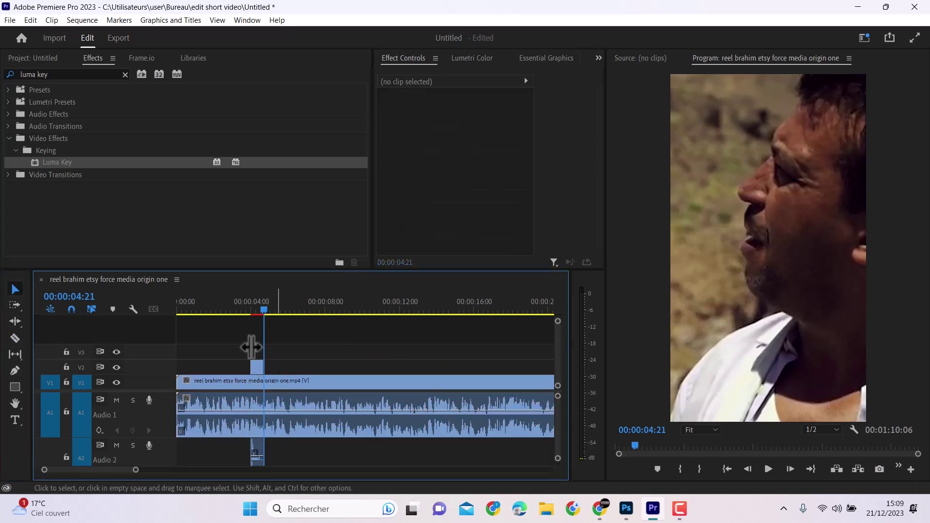
Move the shortened film burn clip to start at 00:00:02:28 on V2 and play the transition from 00:00:01:05
{"action": "left_click", "coordinate": [228, 301]}
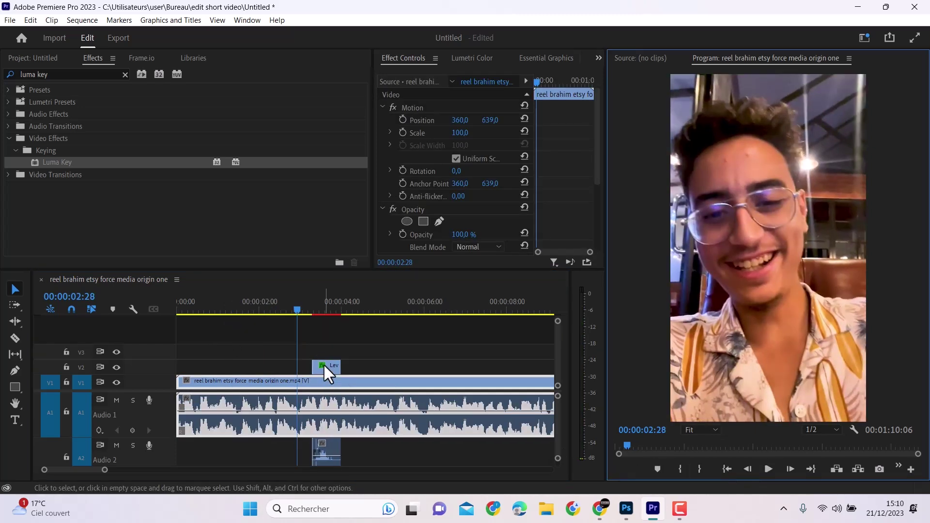
{"action": "left_click_drag", "start_coordinate": [323, 364], "coordinate": [301, 390]}
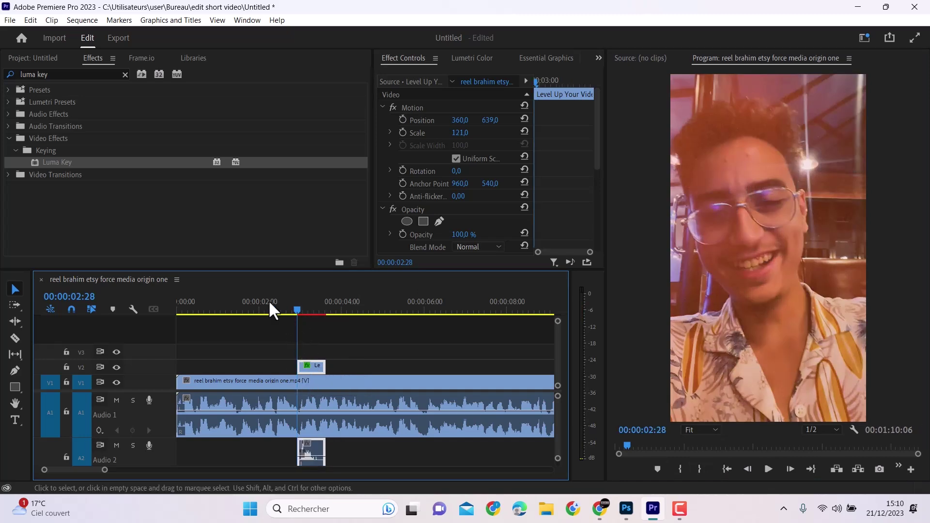
{"action": "left_click_drag", "start_coordinate": [267, 304], "coordinate": [225, 305]}
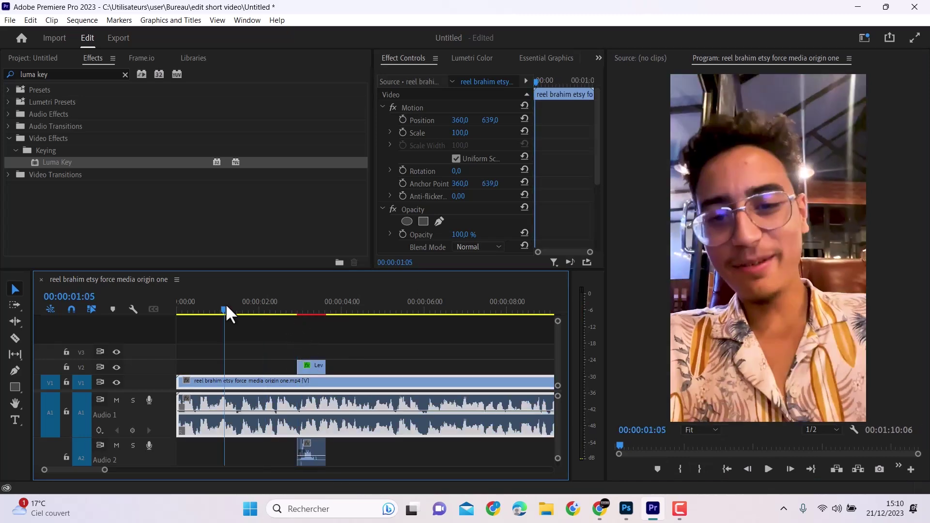
{"action": "left_click", "coordinate": [768, 470]}
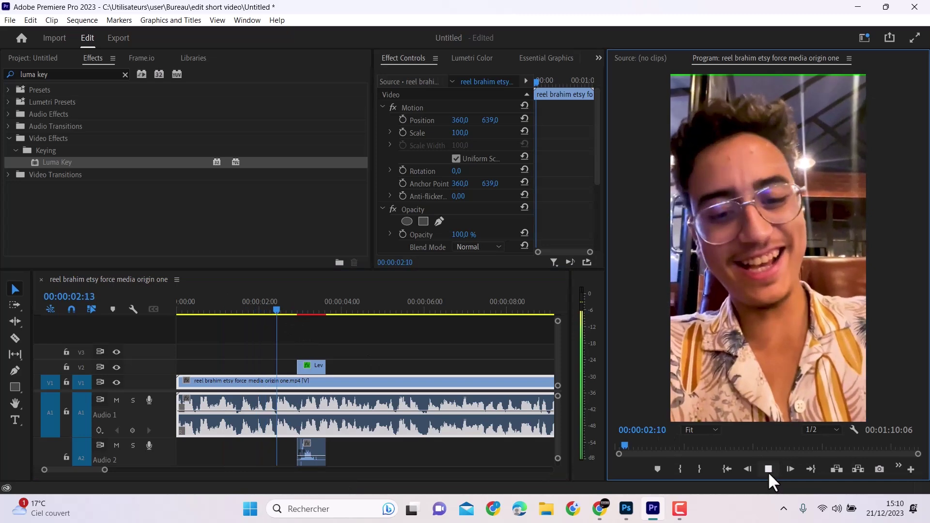
{"action": "left_click", "coordinate": [768, 470]}
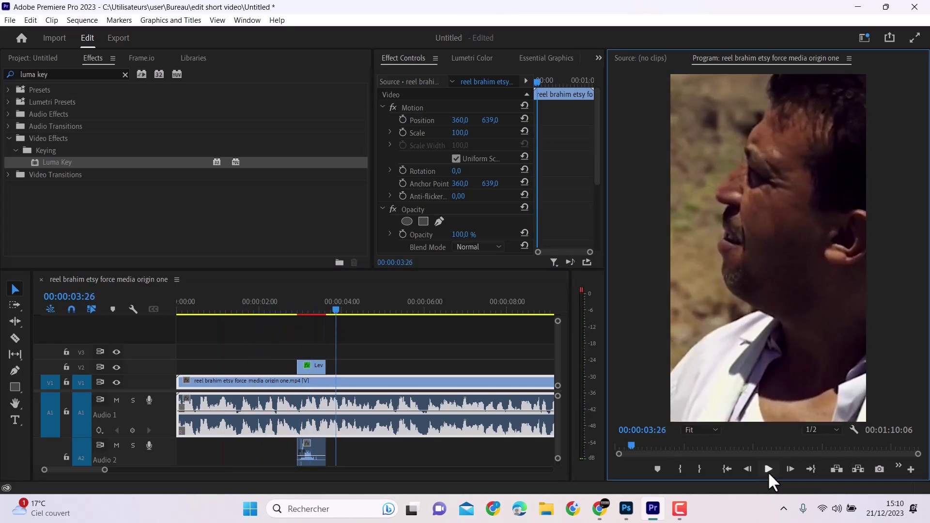
{"action": "left_click", "coordinate": [258, 305]}
{"action": "left_click", "coordinate": [767, 470]}
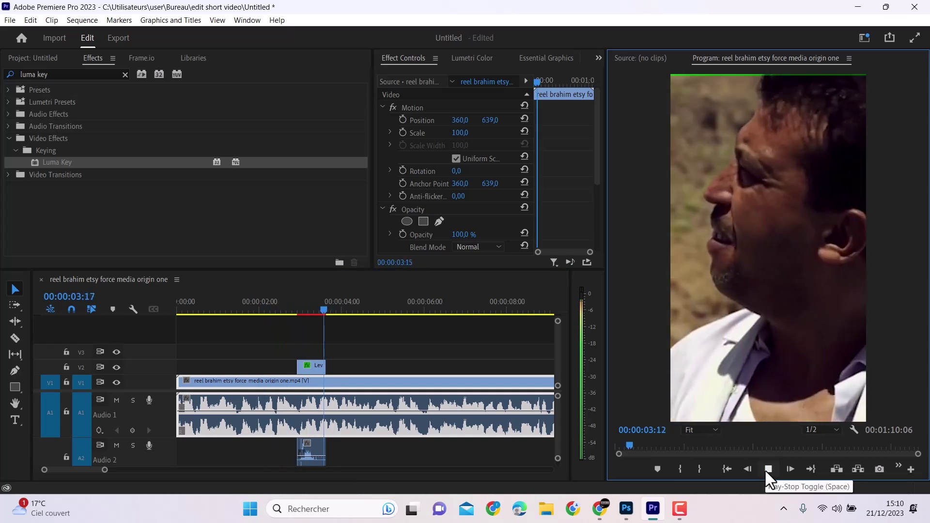
{"action": "left_click", "coordinate": [768, 469]}
Add the Pan Left transition with sound from the Premiere Composer Starter Pack at the shot change at 00:00:06:26
{"action": "scroll", "coordinate": [280, 338], "scroll_direction": "down", "scroll_amount": 2}
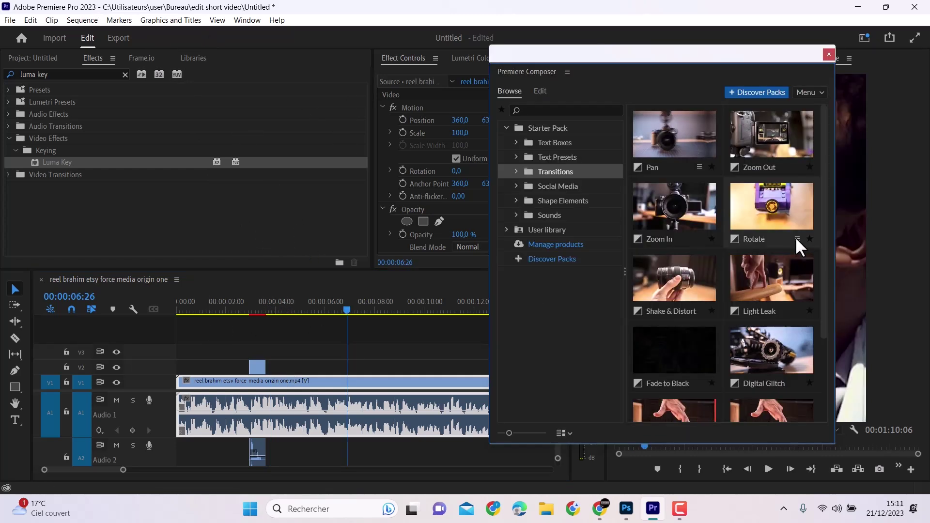
{"action": "left_click", "coordinate": [797, 238]}
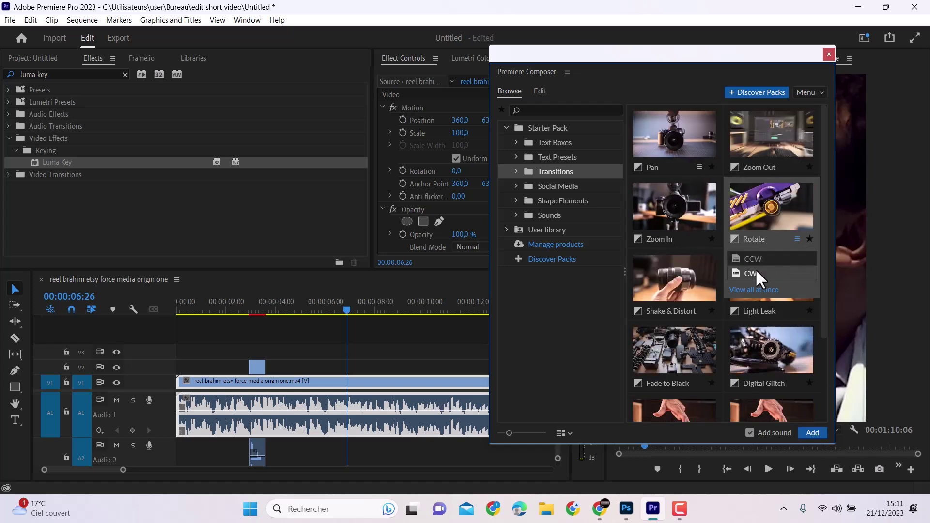
{"action": "left_click", "coordinate": [797, 238]}
{"action": "left_click", "coordinate": [699, 167]}
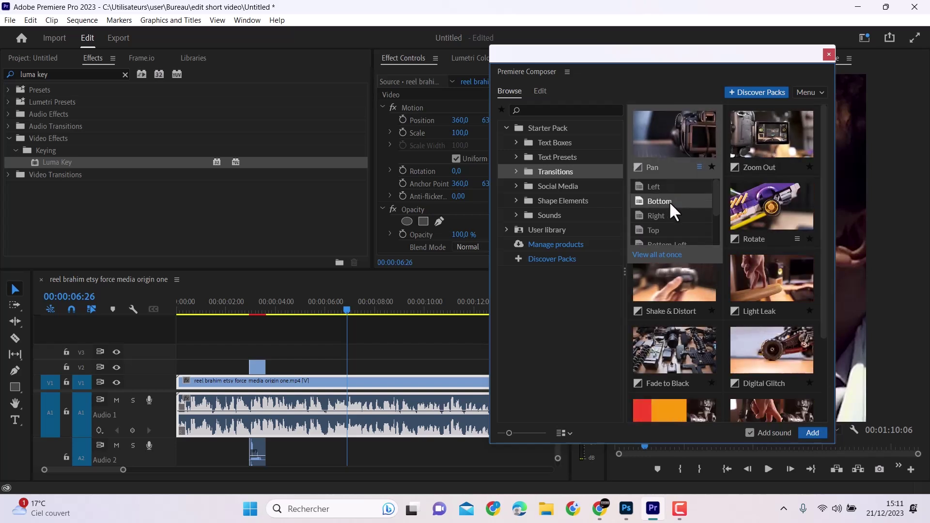
{"action": "left_click", "coordinate": [667, 232]}
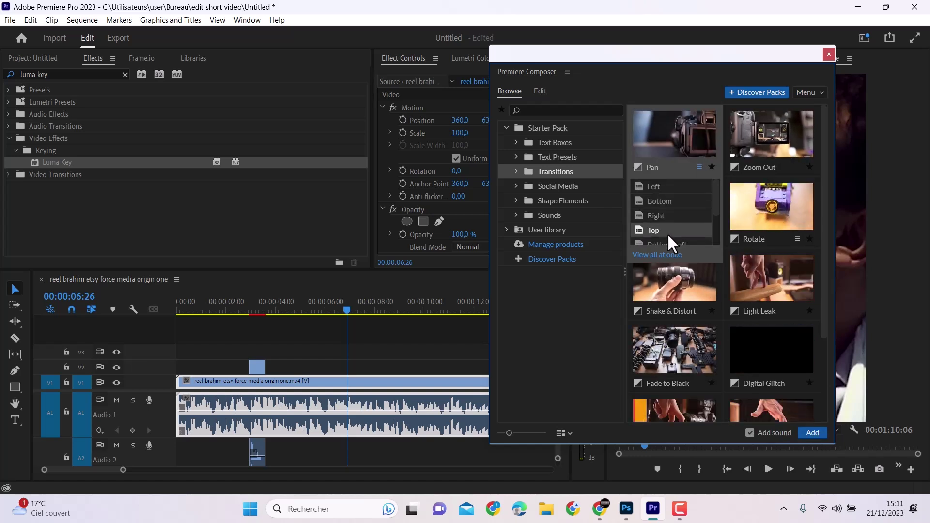
{"action": "left_click", "coordinate": [658, 186]}
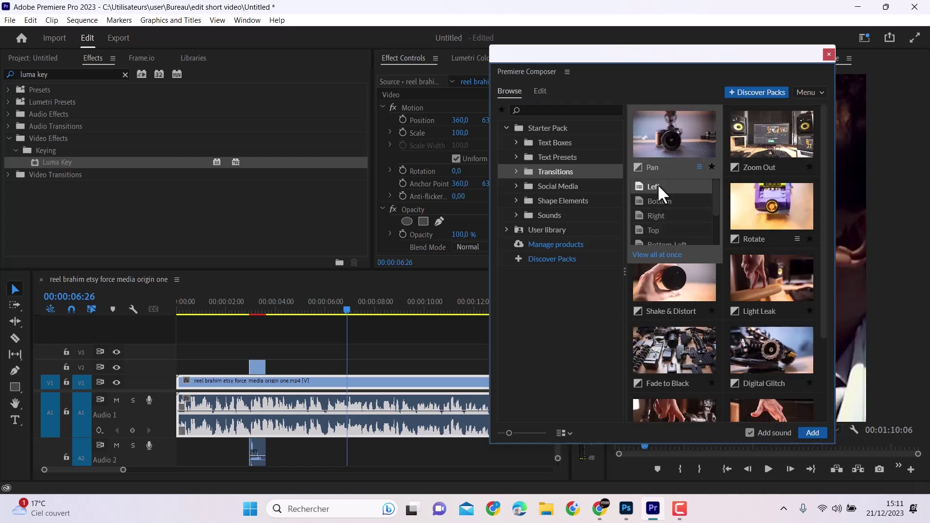
{"action": "left_click_drag", "start_coordinate": [693, 121], "coordinate": [350, 367]}
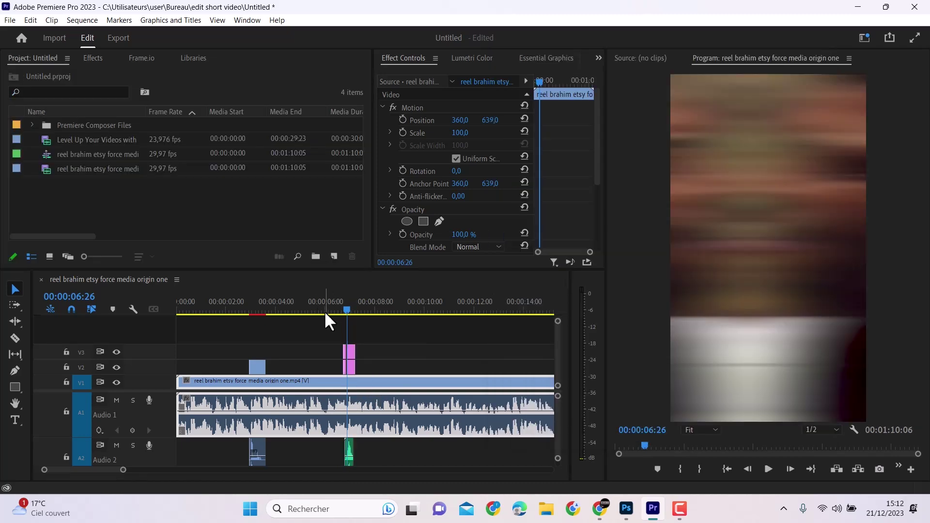
Play the sequence from 00:00:02:07 through the film burn and pan transitions
{"action": "left_click", "coordinate": [332, 304]}
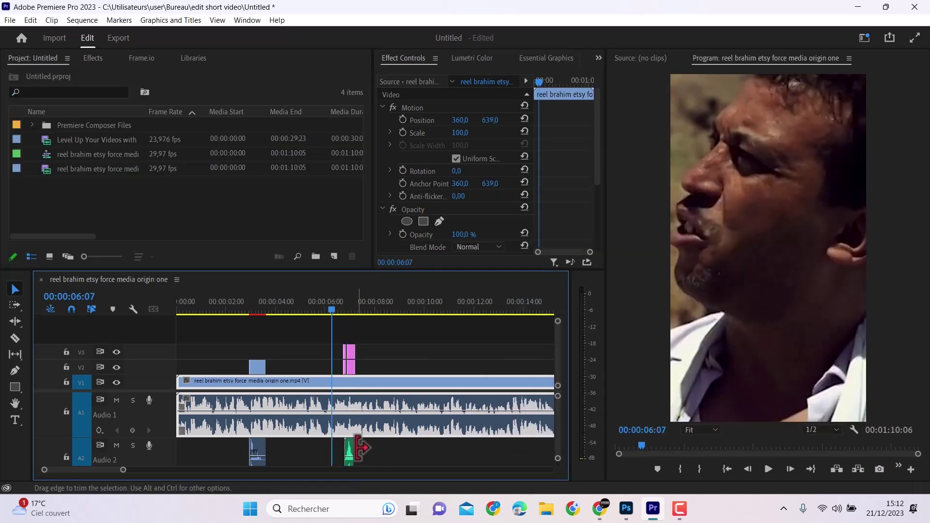
{"action": "left_click", "coordinate": [232, 310]}
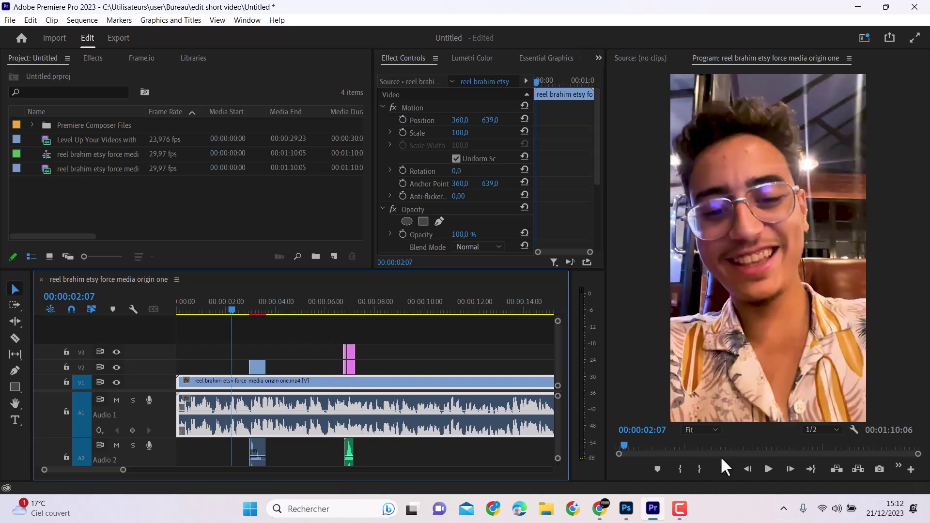
{"action": "left_click", "coordinate": [766, 469]}
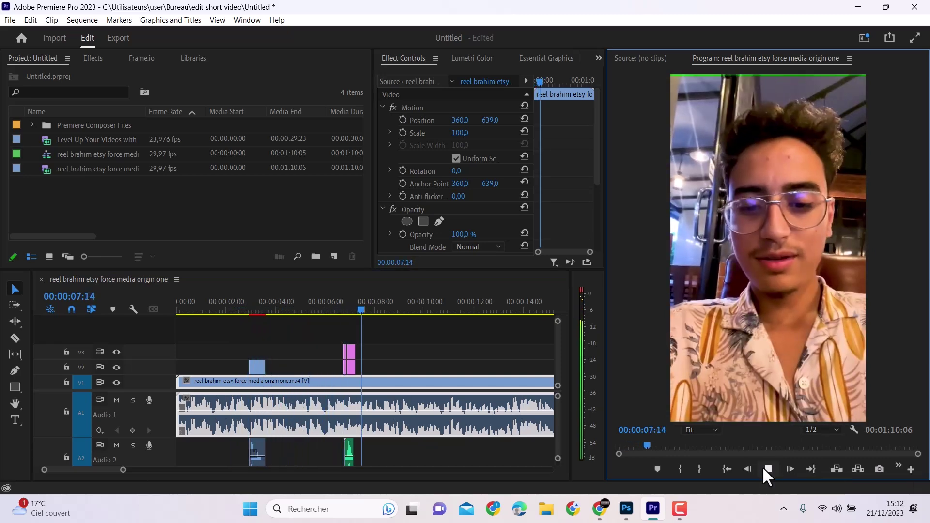
{"action": "left_click", "coordinate": [764, 470]}
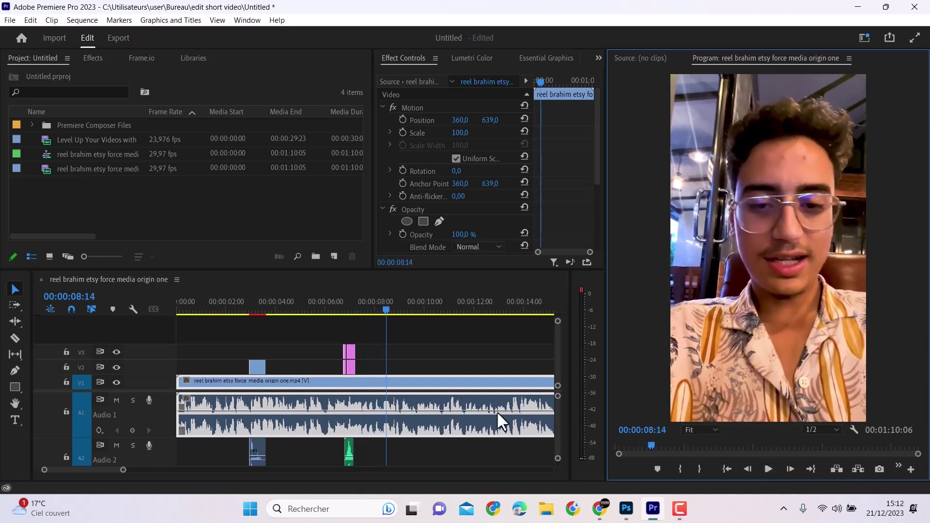
Hide video tracks V3 and V2 and mute Audio 2 while playing the sequence from 00:00:02:09
{"action": "left_click", "coordinate": [112, 354]}
{"action": "left_click", "coordinate": [112, 353]}
{"action": "left_click", "coordinate": [113, 367]}
{"action": "left_click_drag", "start_coordinate": [257, 315], "coordinate": [234, 310]}
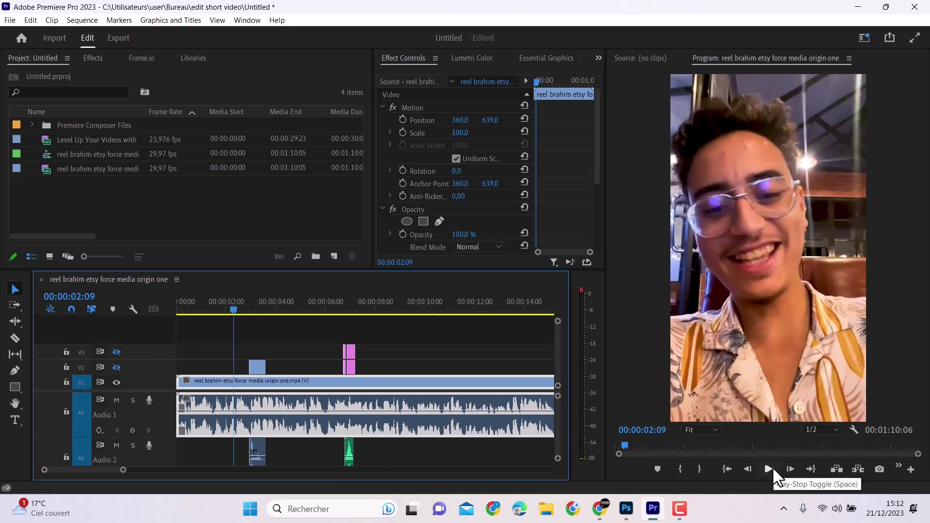
{"action": "left_click", "coordinate": [772, 468]}
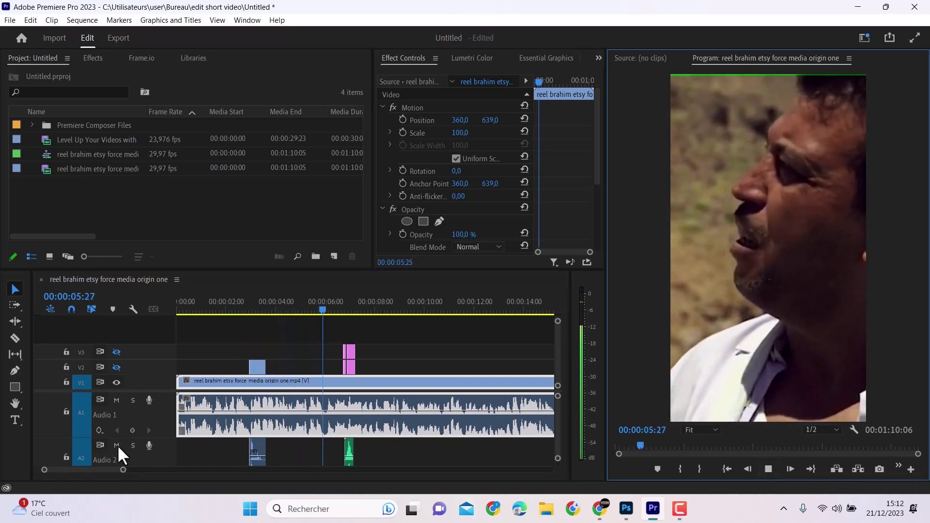
{"action": "left_click", "coordinate": [116, 445]}
{"action": "left_click", "coordinate": [768, 469]}
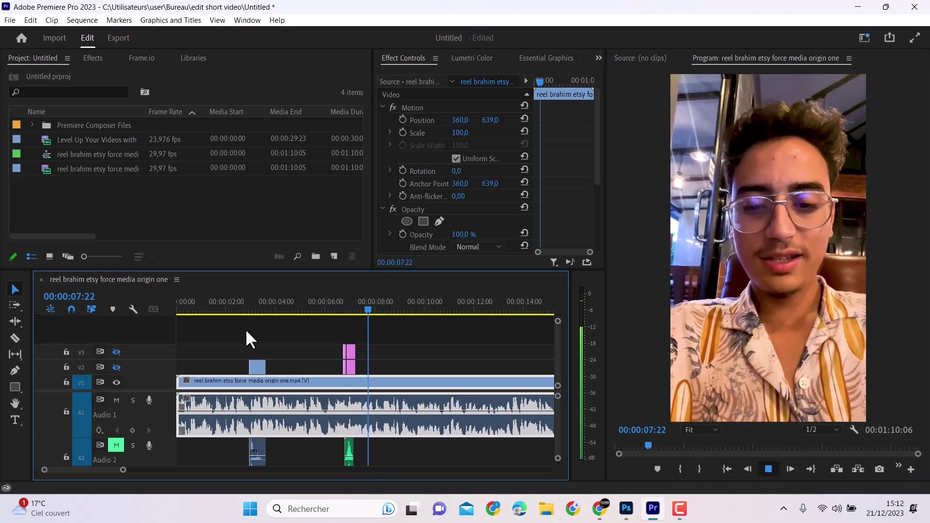
Turn Audio 2, V2 and V3 back on, playing the sequence from 00:00:02:15 before restoring V3
{"action": "left_click", "coordinate": [238, 306]}
{"action": "left_click", "coordinate": [114, 444]}
{"action": "left_click", "coordinate": [116, 367]}
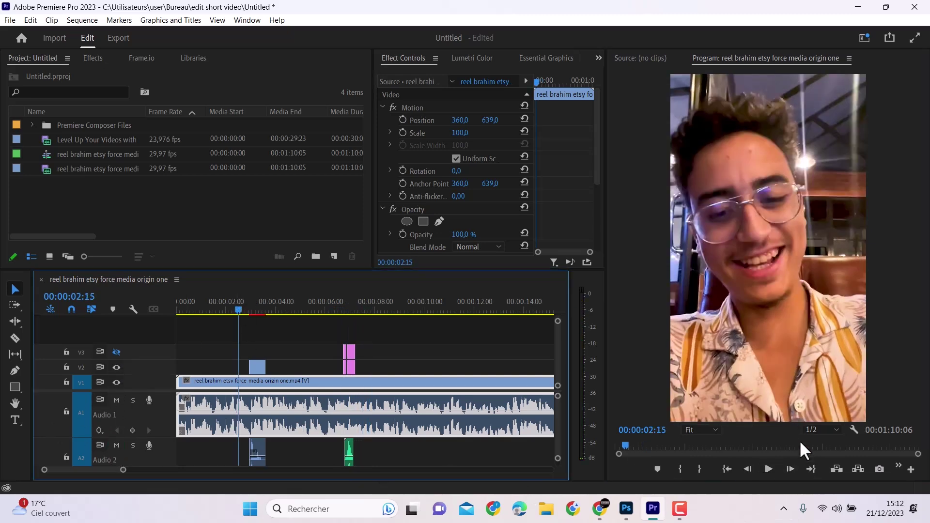
{"action": "left_click", "coordinate": [770, 469]}
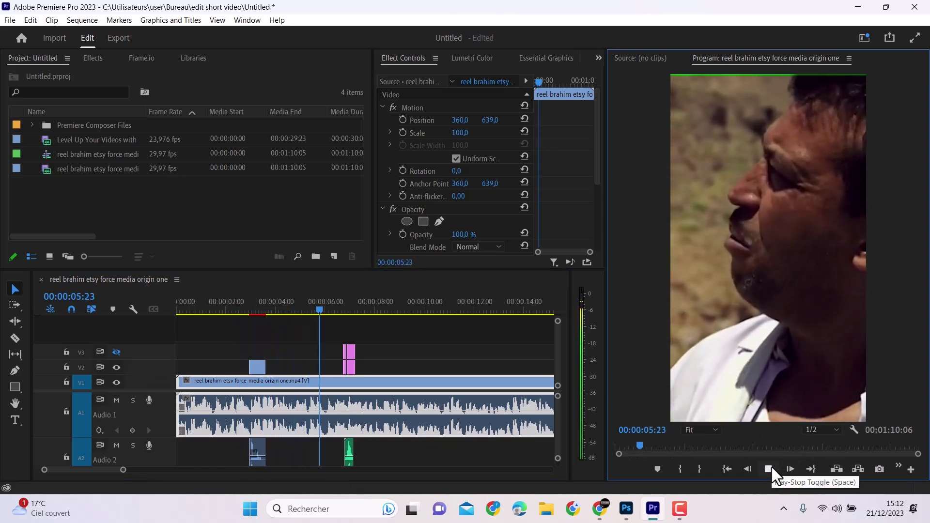
{"action": "left_click", "coordinate": [769, 469]}
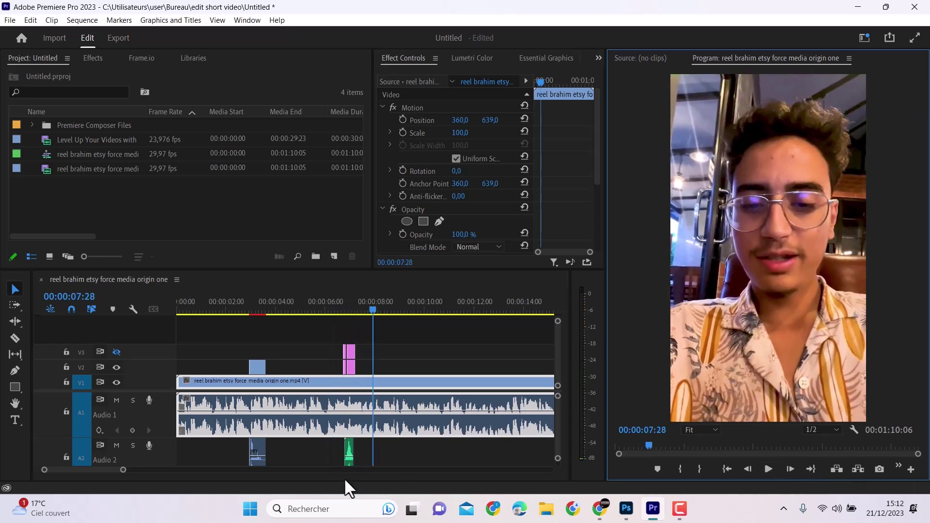
{"action": "left_click", "coordinate": [118, 352]}
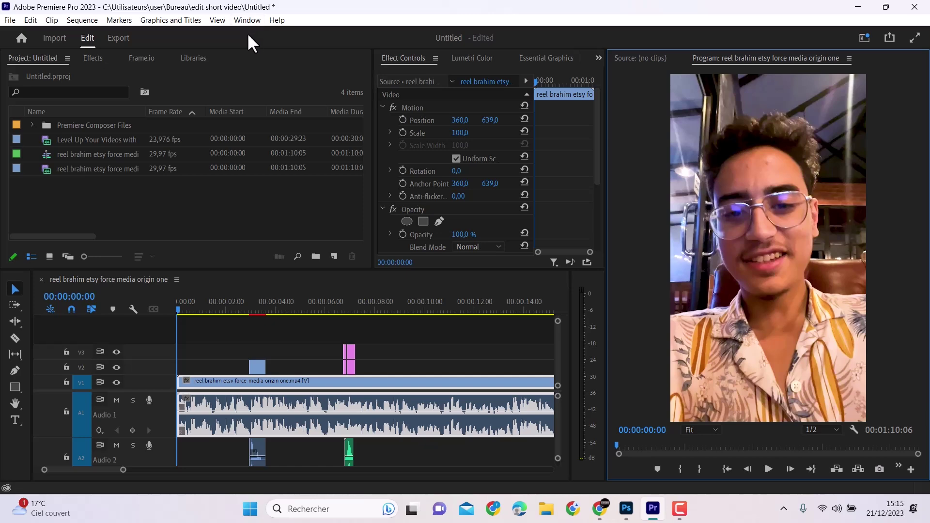
Import the tool reel black halo effect PNG from the etsy live brahimq4 folder into the project
{"action": "double_click", "coordinate": [197, 212]}
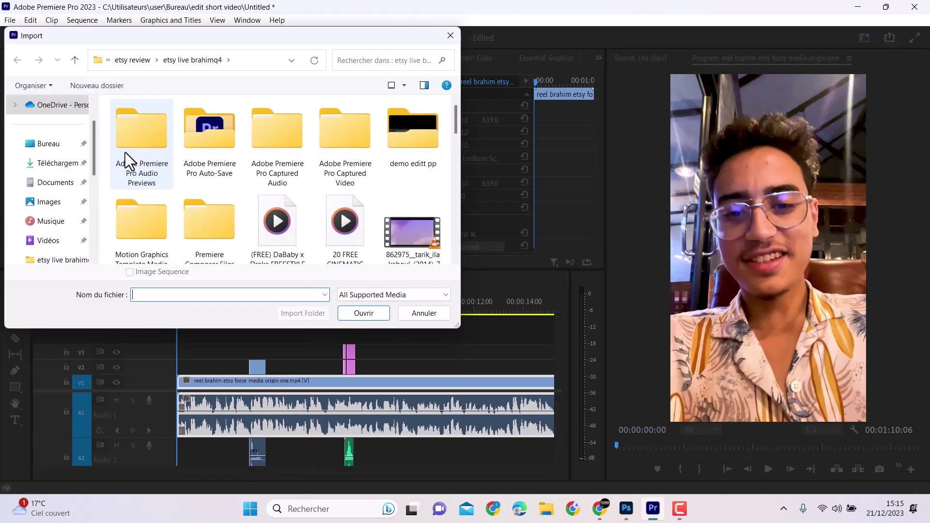
{"action": "scroll", "coordinate": [236, 176], "scroll_direction": "down", "scroll_amount": 1}
{"action": "scroll", "coordinate": [235, 183], "scroll_direction": "down", "scroll_amount": 5}
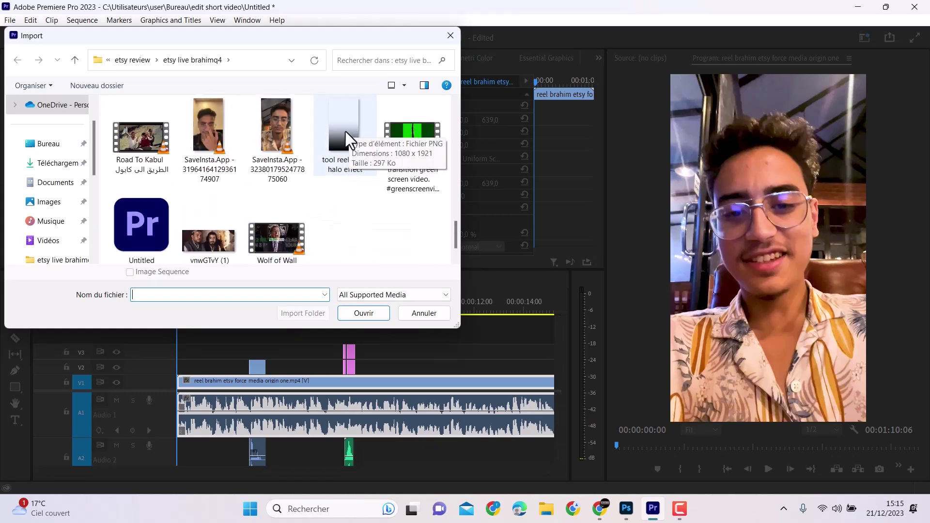
{"action": "double_click", "coordinate": [345, 132]}
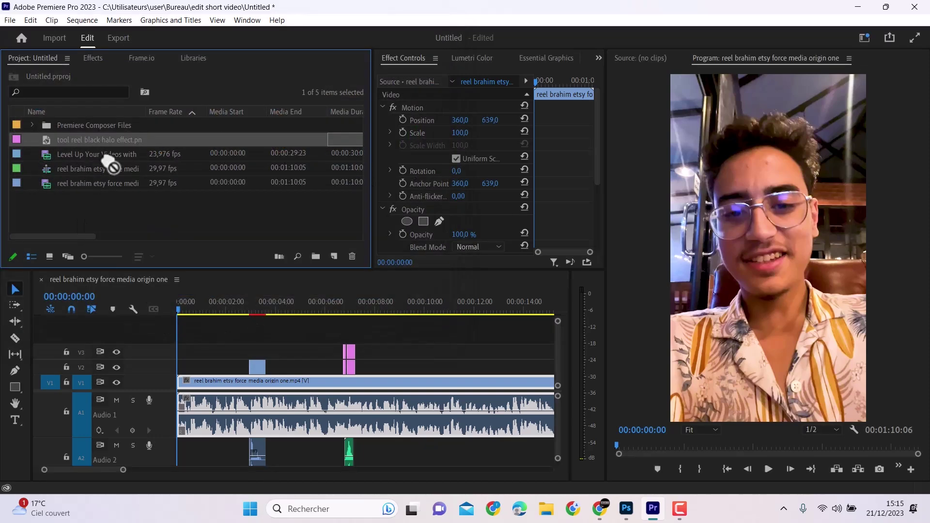
Place the halo effect image on V4 at the sequence start and extend it to about 12 seconds
{"action": "left_click_drag", "start_coordinate": [247, 289], "coordinate": [196, 337]}
{"action": "left_click", "coordinate": [212, 299]}
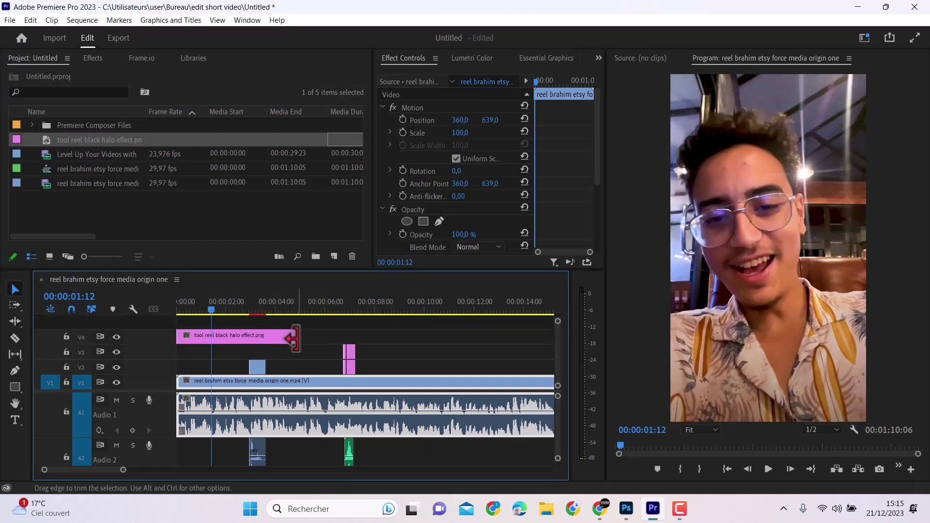
{"action": "left_click_drag", "start_coordinate": [294, 335], "coordinate": [469, 335]}
Mute Audio 1 and check the halo overlay at the sequence start by toggling the visibility of V4
{"action": "left_click", "coordinate": [183, 305]}
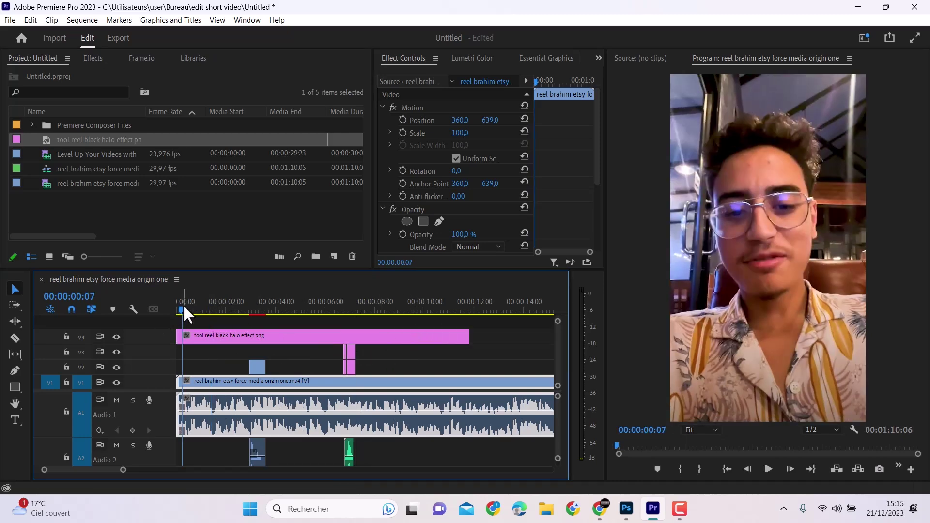
{"action": "left_click", "coordinate": [121, 400]}
{"action": "left_click", "coordinate": [727, 468]}
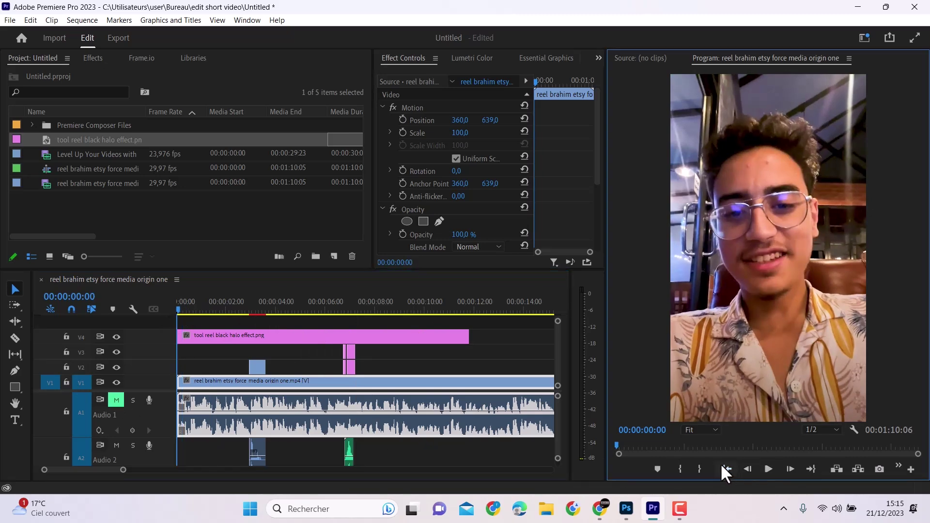
{"action": "left_click", "coordinate": [118, 336]}
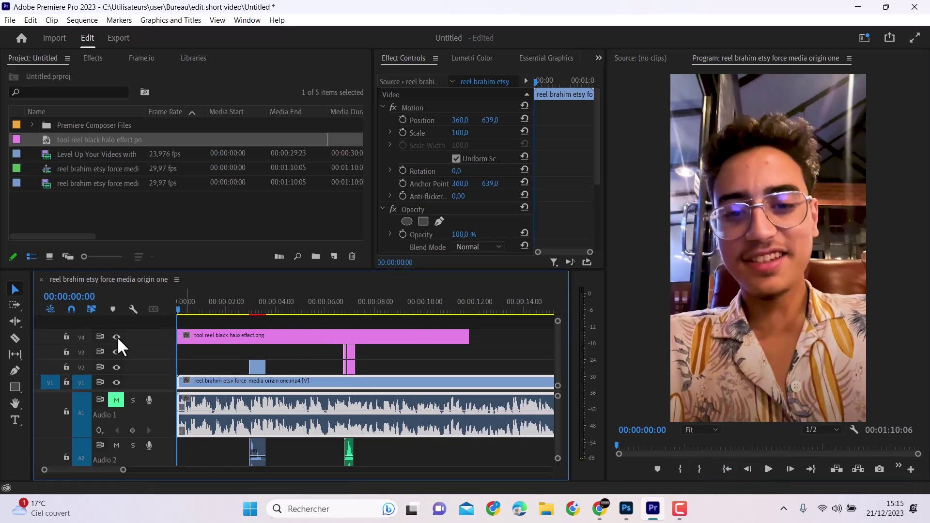
Set the program playback resolution to Full and compare the picture by toggling V4's visibility
{"action": "left_click", "coordinate": [812, 430]}
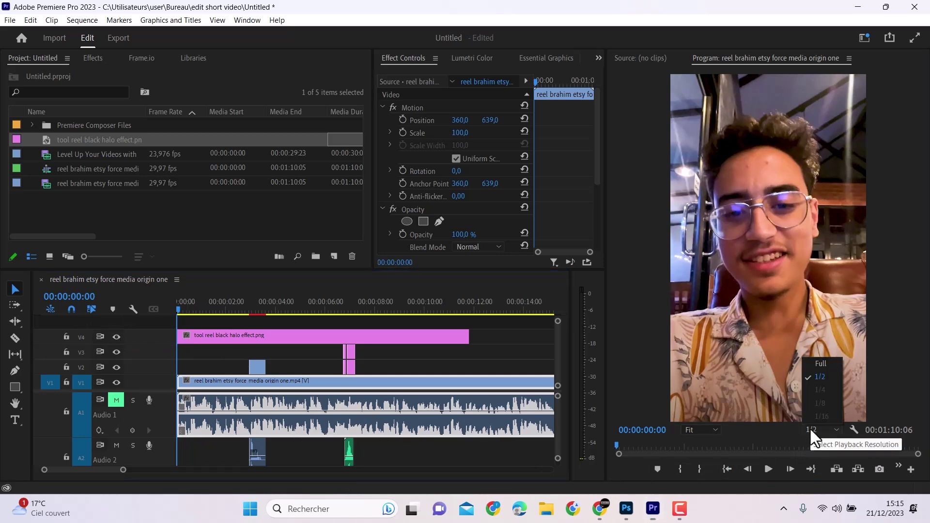
{"action": "left_click", "coordinate": [829, 361]}
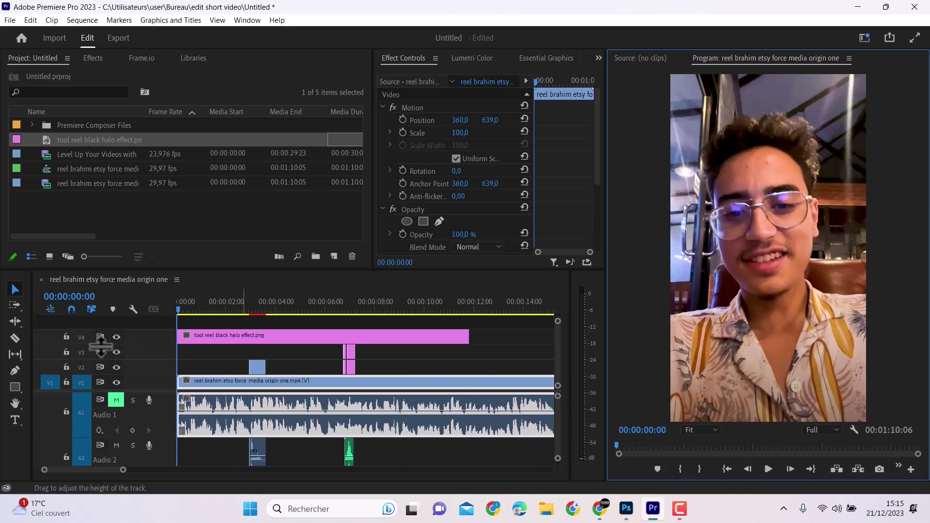
{"action": "left_click", "coordinate": [116, 338]}
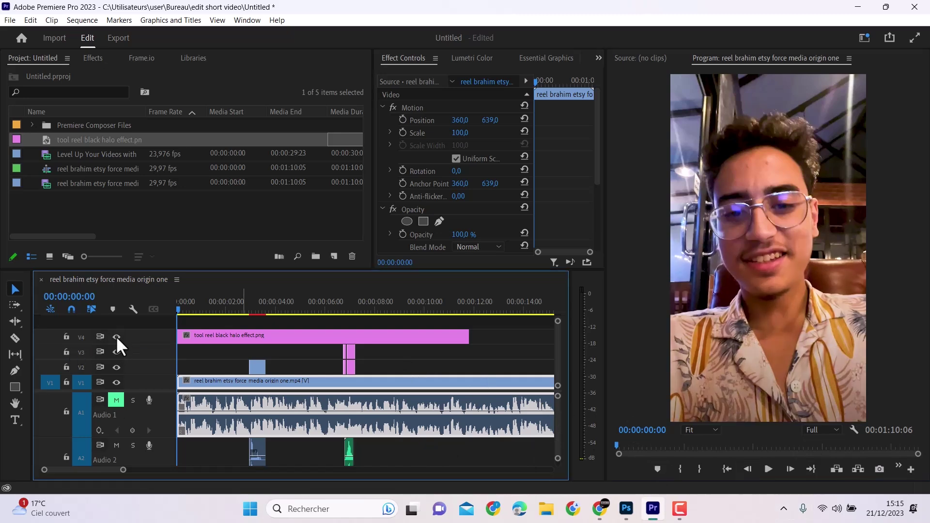
Duplicate the halo effect clip from V4 onto V5 and V6, aligned at the sequence start
{"action": "left_click", "coordinate": [202, 334]}
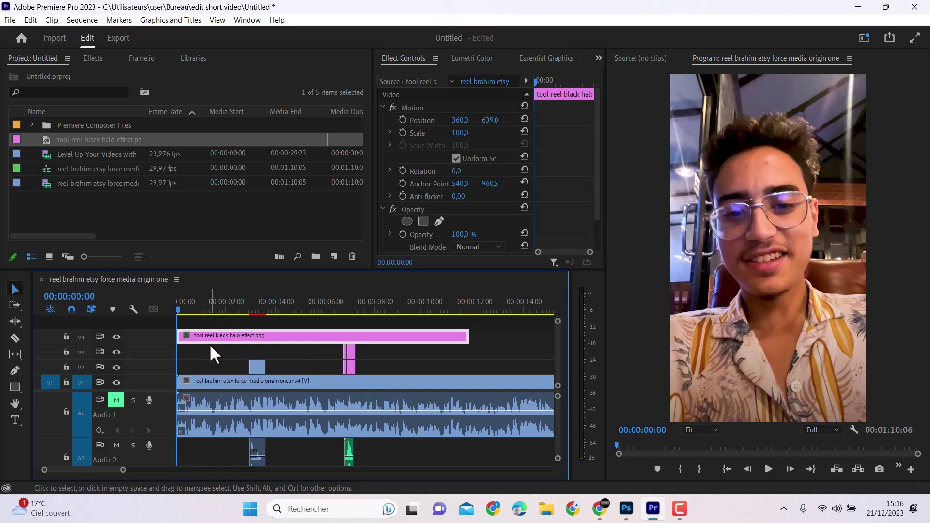
{"action": "left_click_drag", "start_coordinate": [210, 333], "coordinate": [260, 224]}
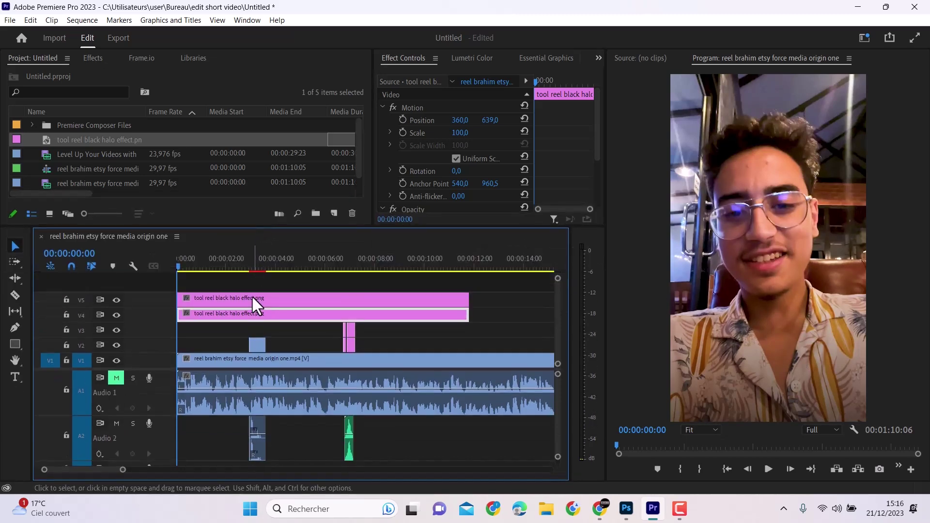
{"action": "left_click", "coordinate": [252, 295]}
{"action": "left_click_drag", "start_coordinate": [252, 297], "coordinate": [314, 291]}
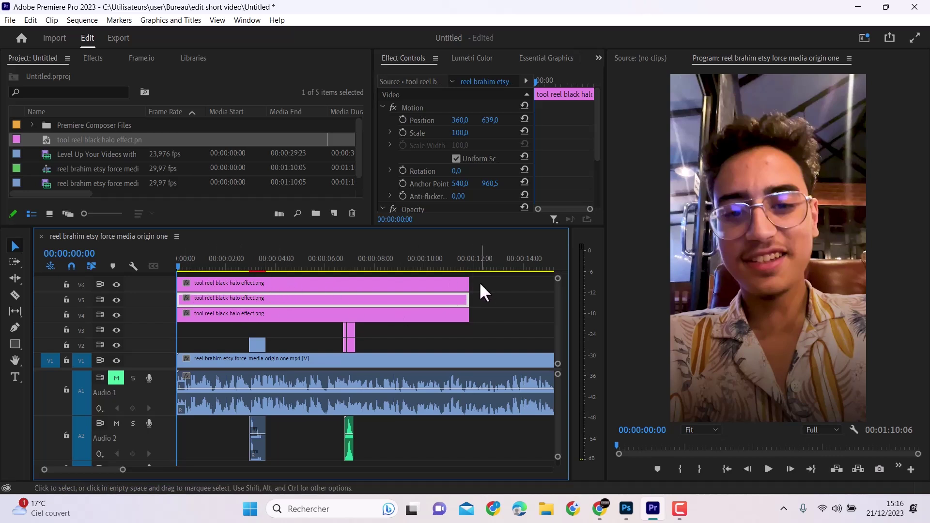
Nest the three stacked halo effect clips on V4 to V6 into one sequence, keeping the default name
{"action": "left_click_drag", "start_coordinate": [481, 283], "coordinate": [426, 313]}
{"action": "right_click", "coordinate": [427, 313]}
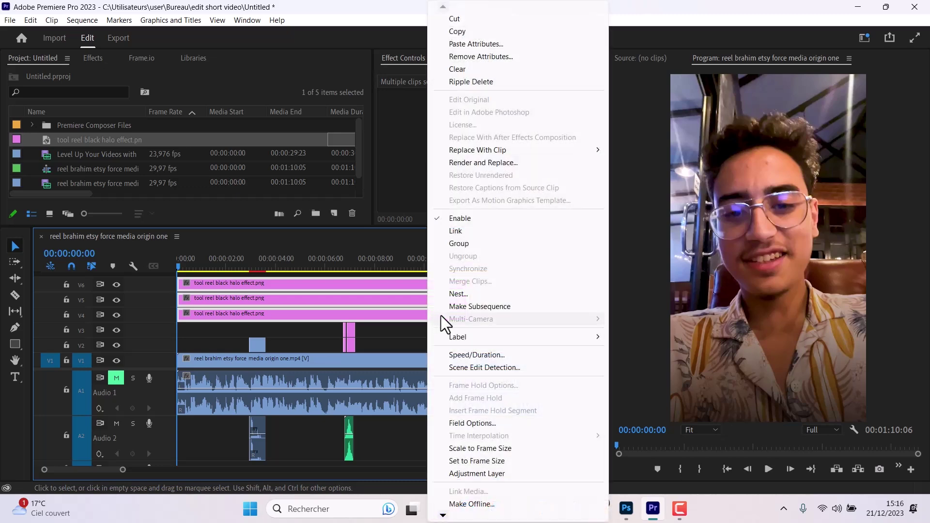
{"action": "left_click", "coordinate": [456, 295]}
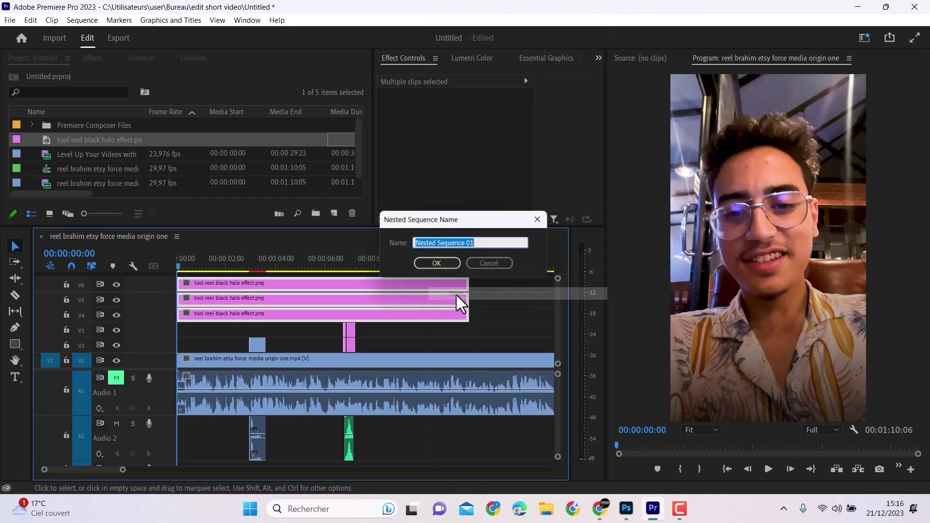
{"action": "left_click", "coordinate": [448, 263]}
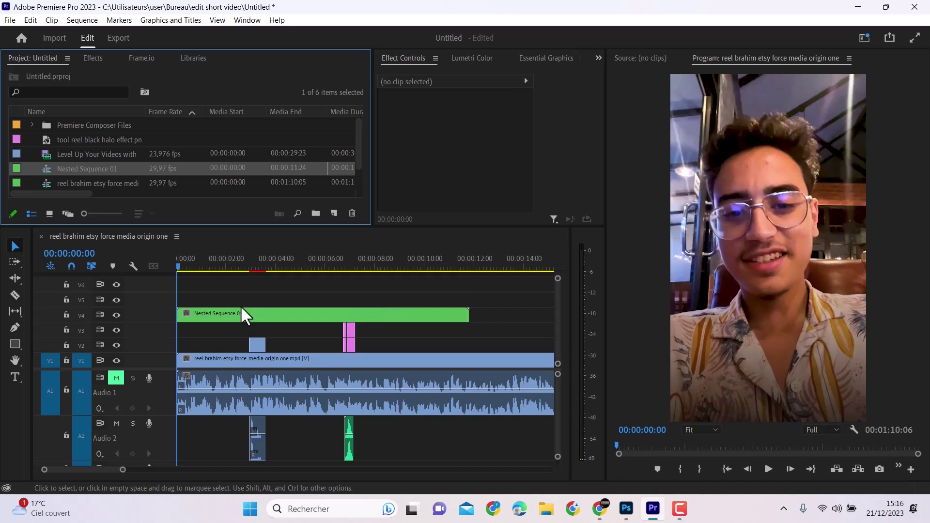
Check the nested halo effect over the footage at 00:00:01:01
{"action": "left_click", "coordinate": [141, 328]}
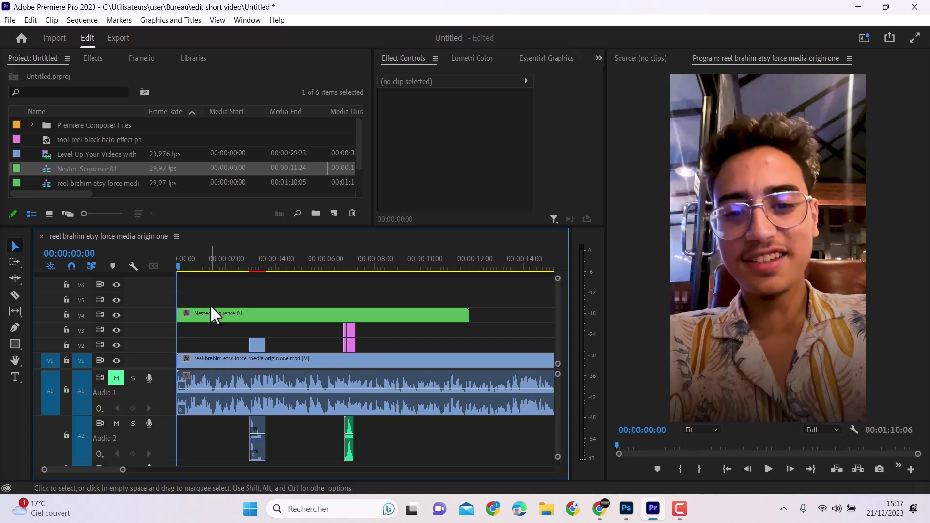
{"action": "left_click", "coordinate": [203, 266]}
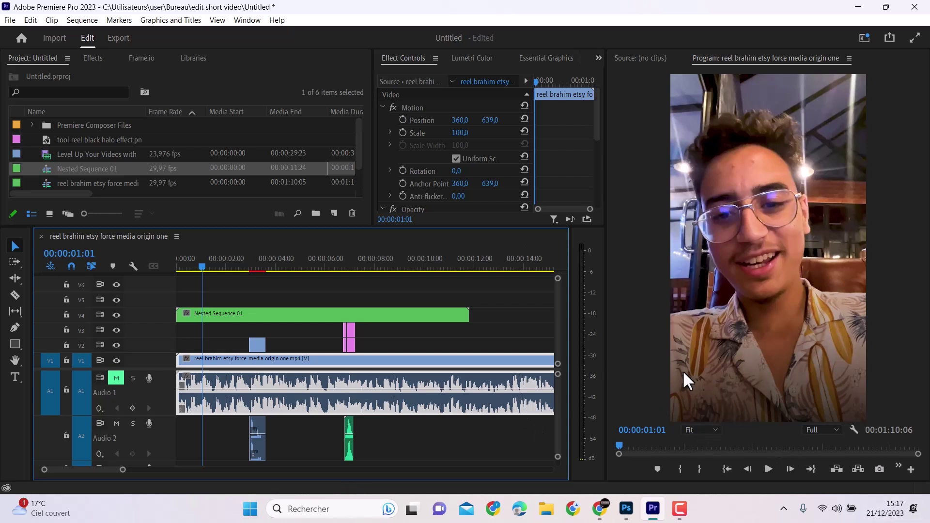
{"action": "scroll", "coordinate": [132, 190], "scroll_direction": "down", "scroll_amount": 1}
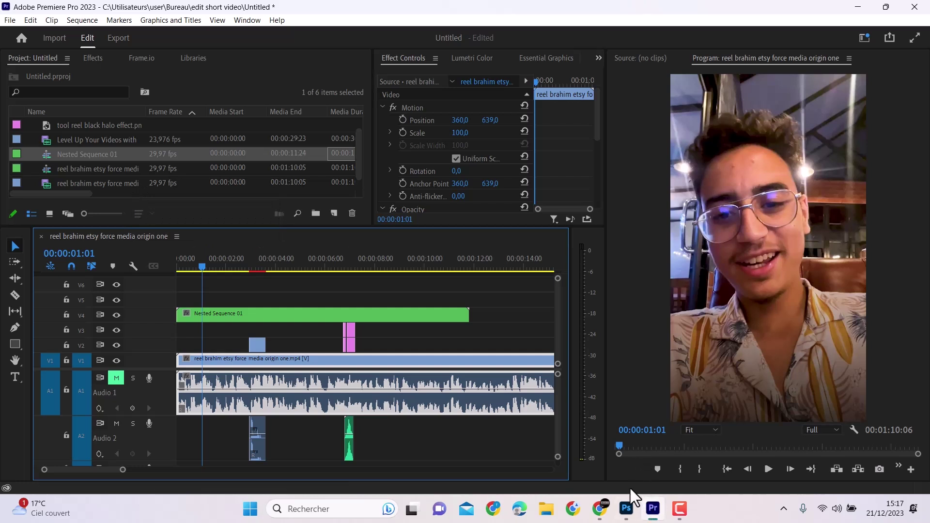
Switch to Chrome and search Google for "meme png" in a new tab
{"action": "mouse_move", "coordinate": [630, 518]}
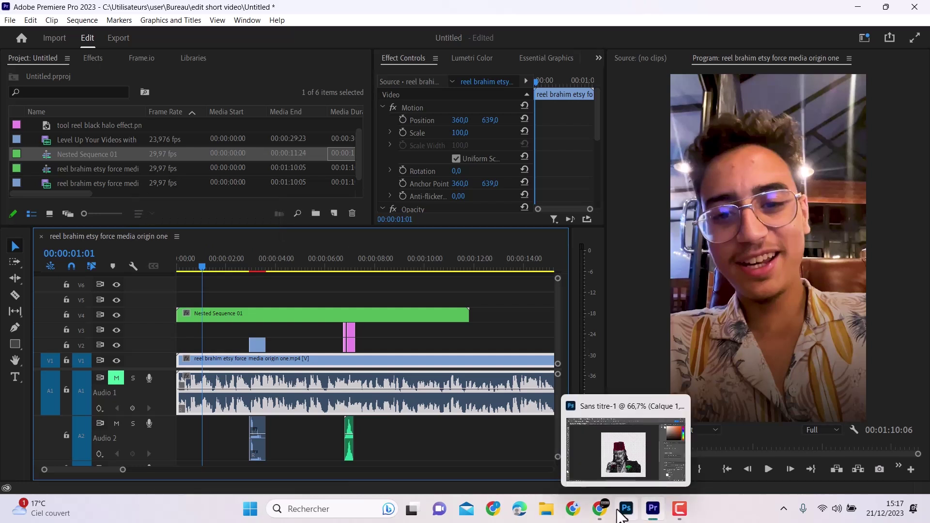
{"action": "left_click", "coordinate": [603, 504]}
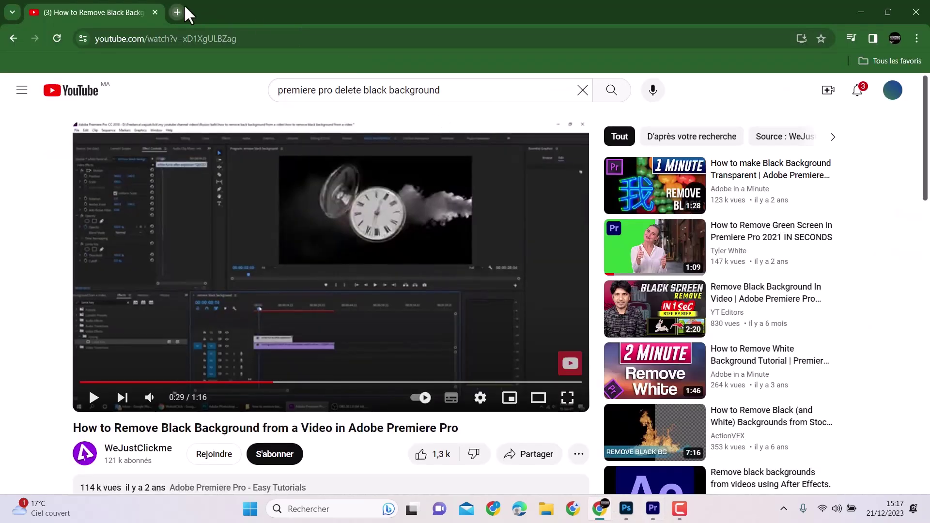
{"action": "left_click", "coordinate": [184, 11]}
{"action": "left_click", "coordinate": [476, 334]}
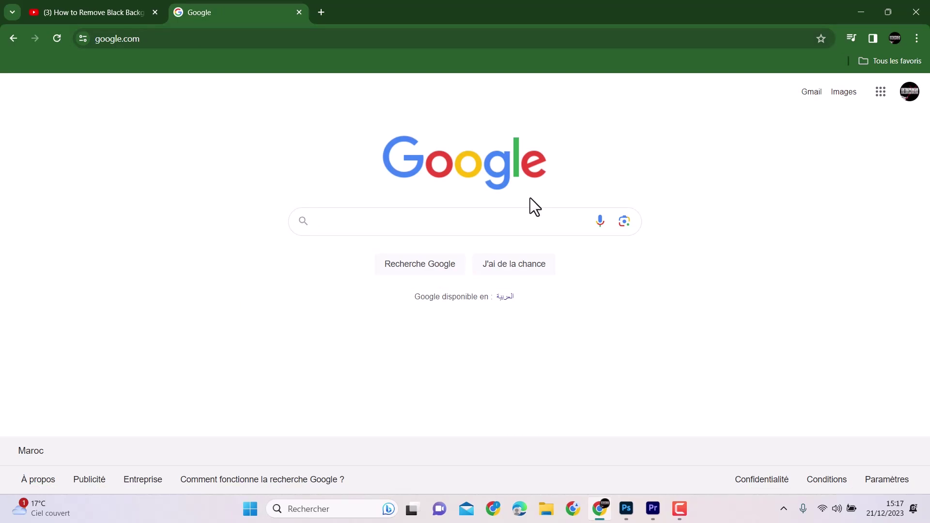
{"action": "type", "text": "meme"}
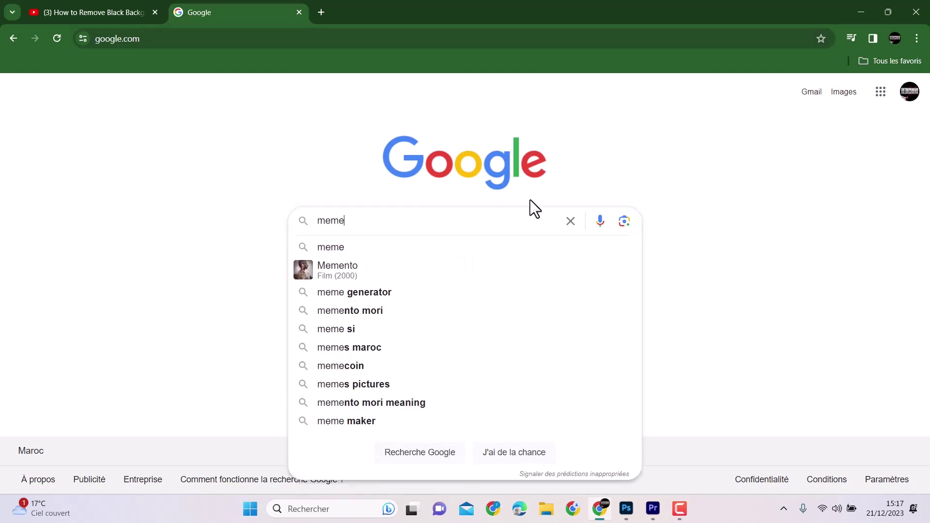
{"action": "type", "text": " png"}
{"action": "key", "text": "Return"}
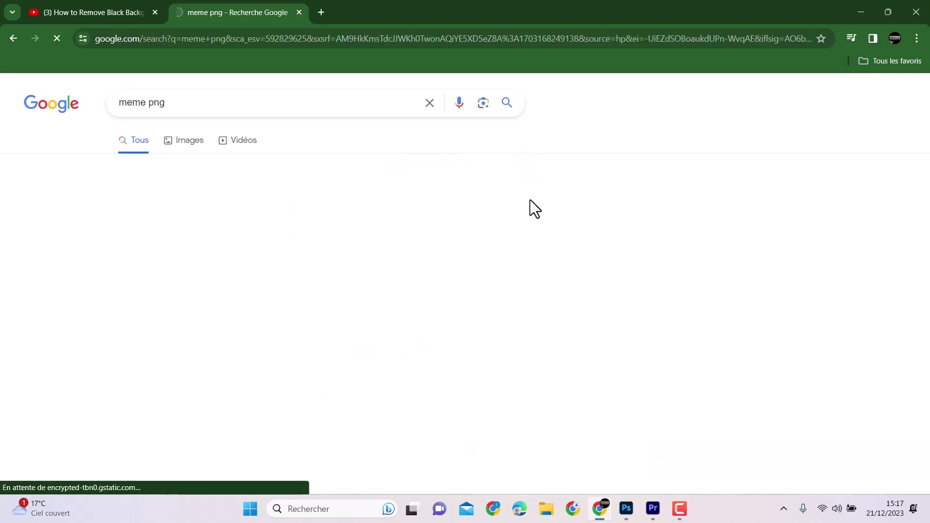
Browse the meme image results and open the Klipartz preview of the man pointing at his temple
{"action": "scroll", "coordinate": [273, 315], "scroll_direction": "down", "scroll_amount": 3}
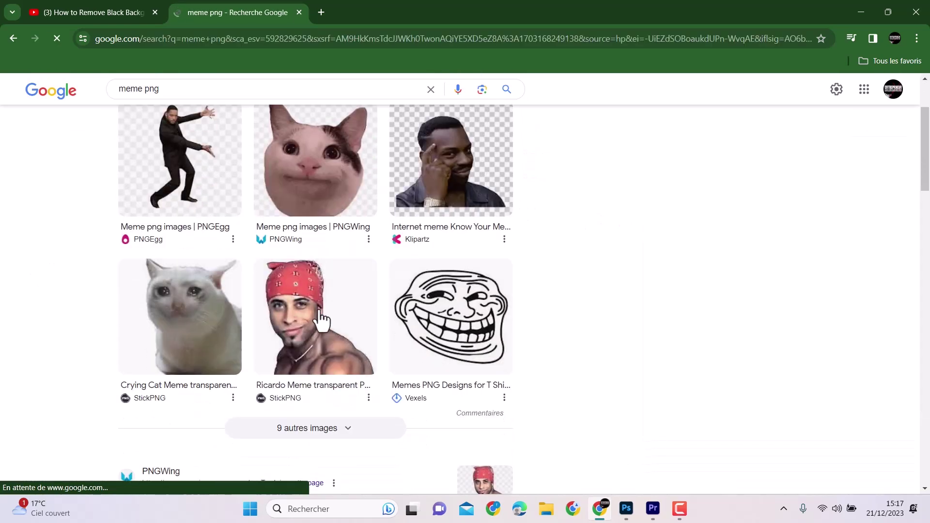
{"action": "scroll", "coordinate": [238, 316], "scroll_direction": "down", "scroll_amount": 3}
{"action": "scroll", "coordinate": [305, 347], "scroll_direction": "up", "scroll_amount": 3}
{"action": "scroll", "coordinate": [364, 349], "scroll_direction": "up", "scroll_amount": 1}
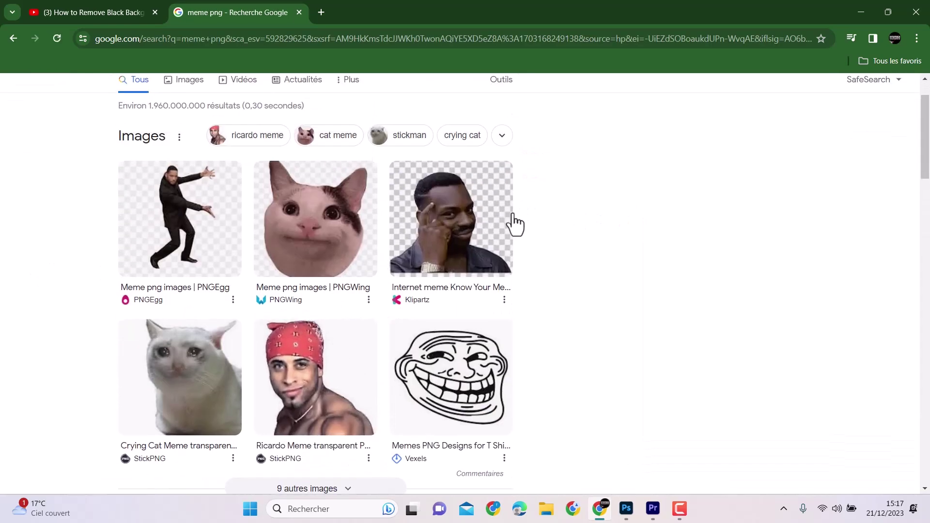
{"action": "left_click", "coordinate": [433, 231]}
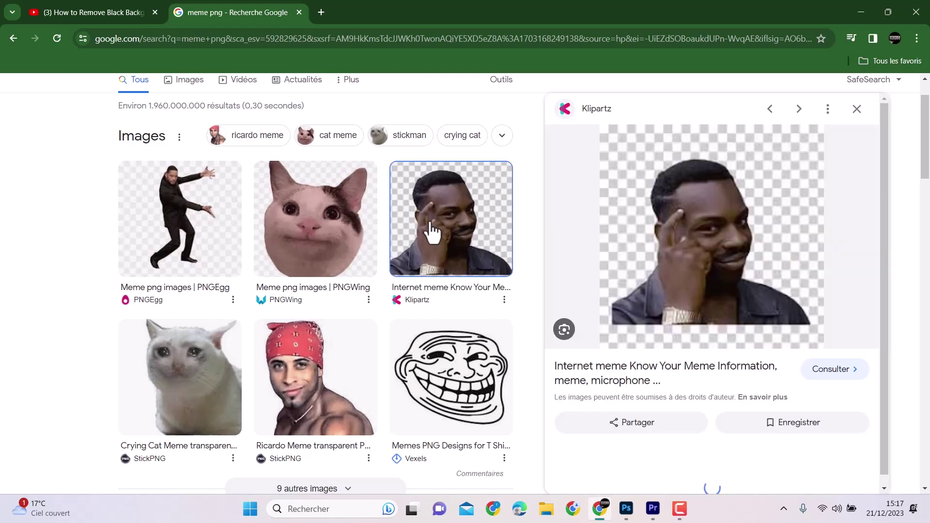
Save the previewed Klipartz meme as a PNG image in the Téléchargements folder, keeping the suggested file name
{"action": "right_click", "coordinate": [688, 236]}
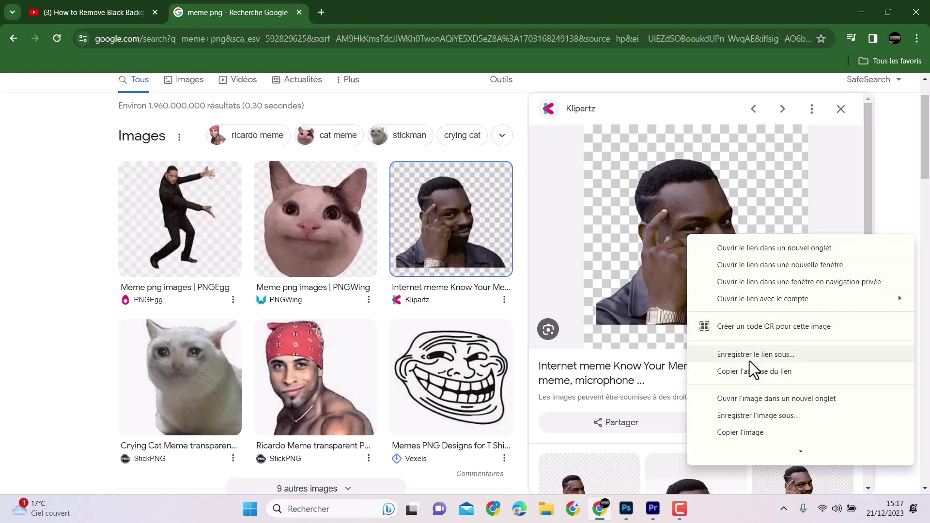
{"action": "left_click", "coordinate": [749, 410]}
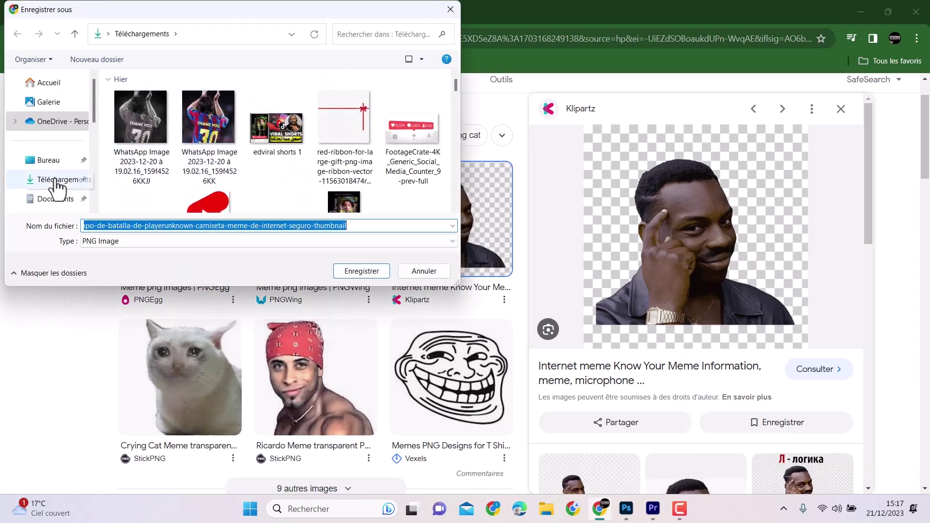
{"action": "left_click", "coordinate": [55, 180]}
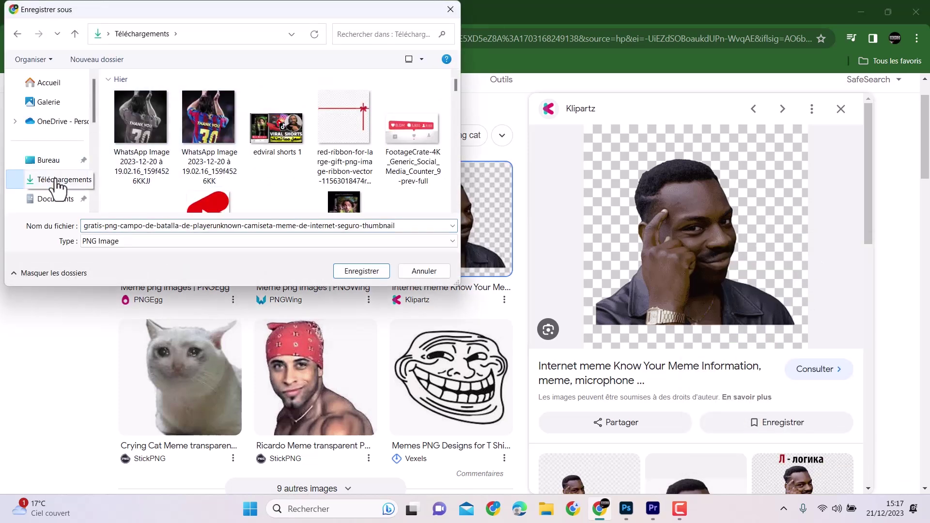
{"action": "left_click", "coordinate": [358, 270]}
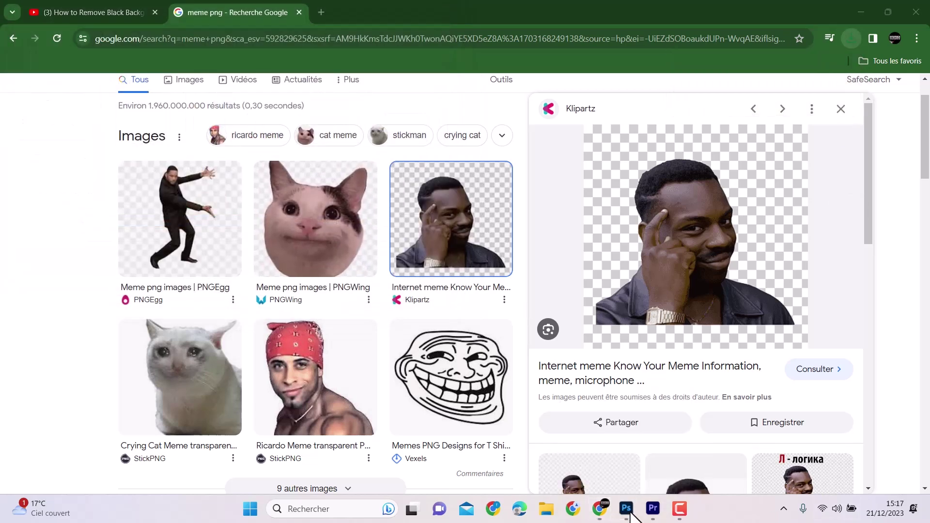
Switch to Photoshop and open the downloaded meme PNG from the Téléchargements folder
{"action": "left_click", "coordinate": [627, 509]}
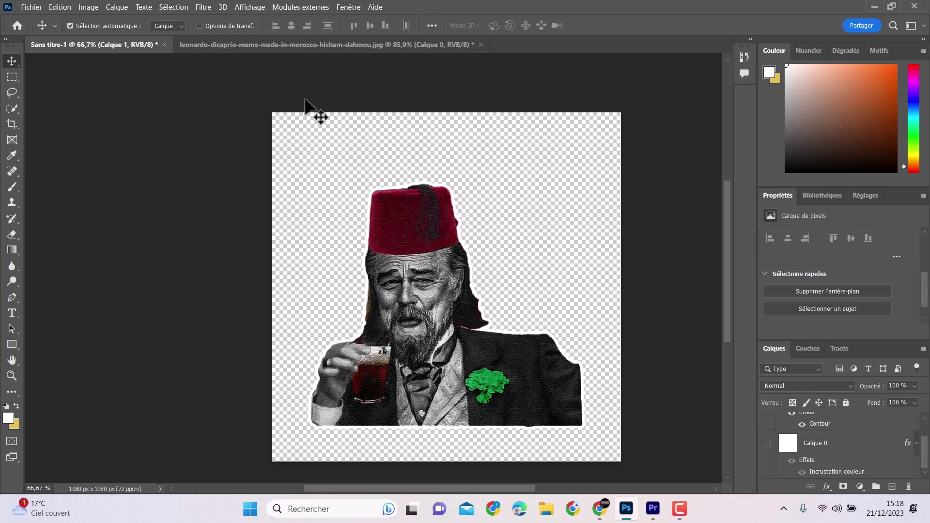
{"action": "scroll", "coordinate": [195, 117], "scroll_direction": "down", "scroll_amount": 1}
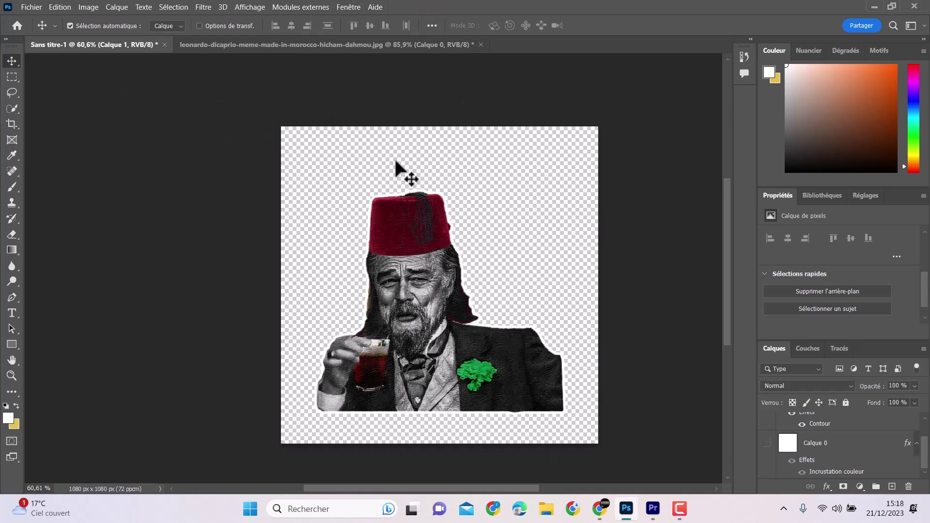
{"action": "scroll", "coordinate": [512, 212], "scroll_direction": "up", "scroll_amount": 2}
{"action": "left_click", "coordinate": [32, 1]}
{"action": "left_click", "coordinate": [43, 31]}
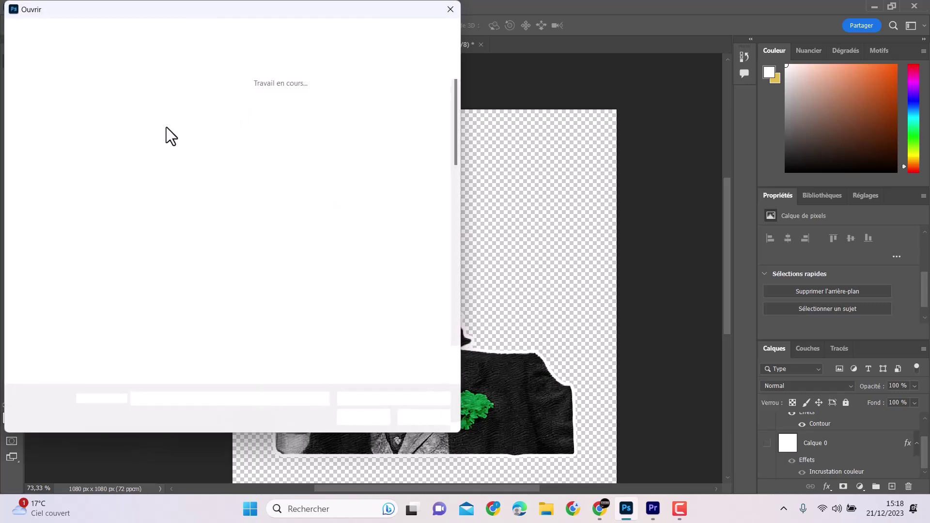
{"action": "left_click", "coordinate": [56, 183]}
{"action": "double_click", "coordinate": [150, 123]}
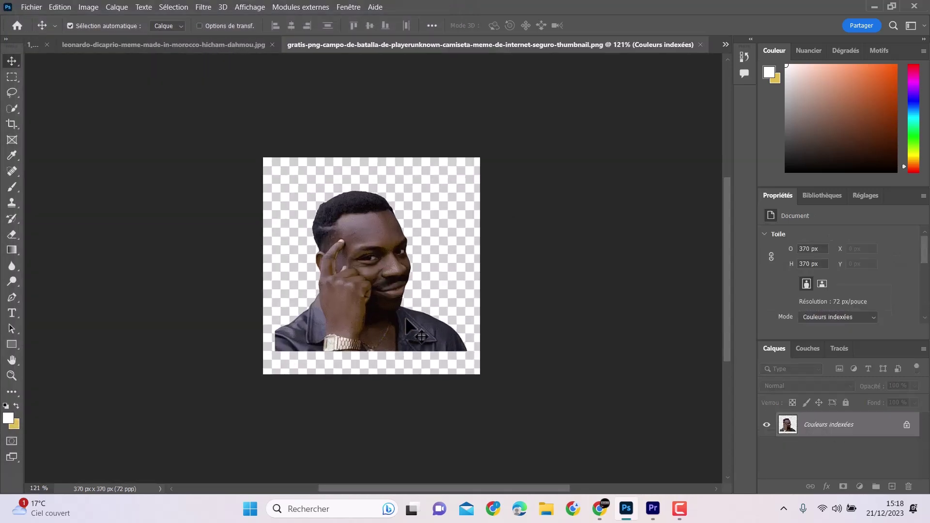
Switch to Premiere Pro, import the downloaded meme PNG and place it on track V4 after Nested Sequence 01, viewing it at 00:00:13:00
{"action": "left_click", "coordinate": [653, 509]}
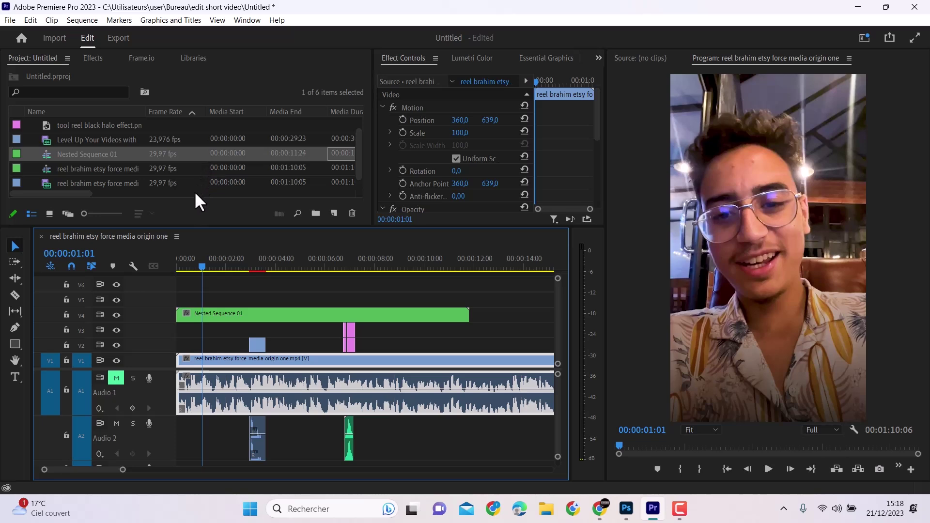
{"action": "left_click_drag", "start_coordinate": [190, 226], "coordinate": [193, 277]}
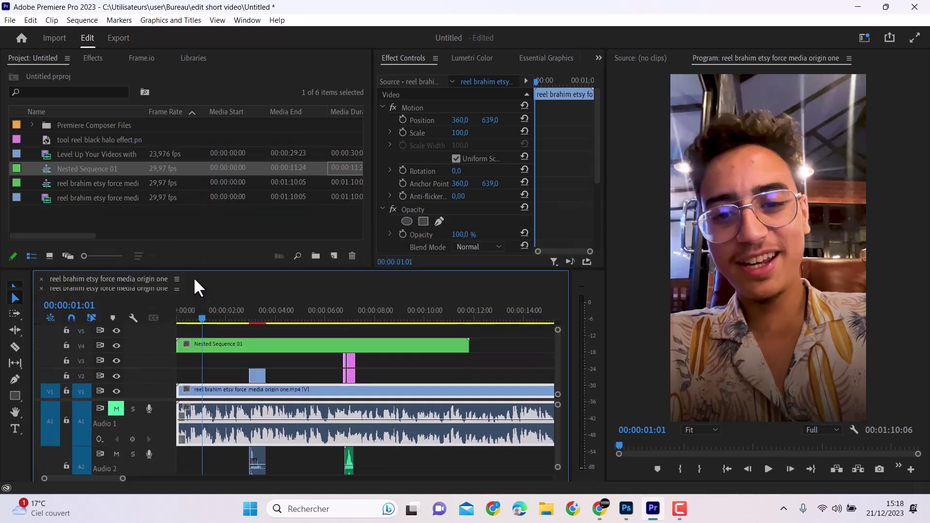
{"action": "double_click", "coordinate": [189, 218]}
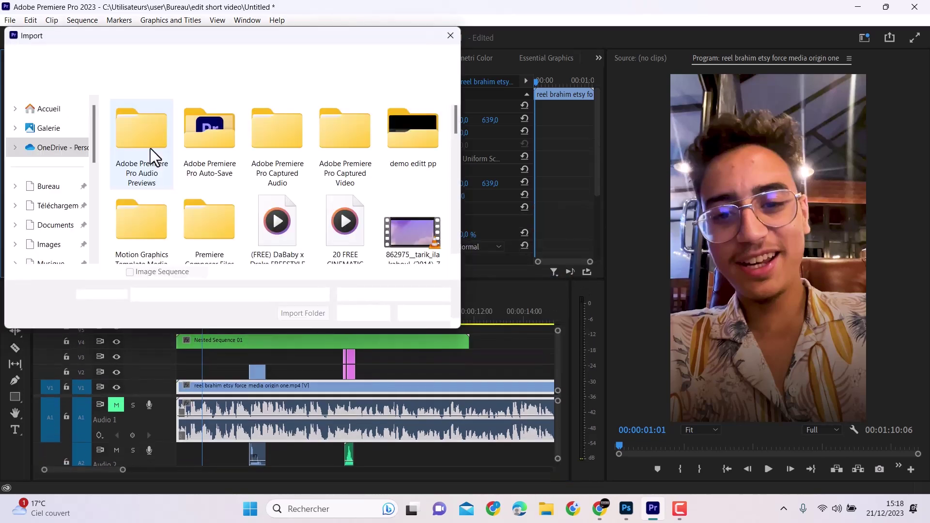
{"action": "left_click", "coordinate": [63, 163]}
{"action": "double_click", "coordinate": [146, 149]}
{"action": "left_click_drag", "start_coordinate": [71, 125], "coordinate": [499, 353]}
{"action": "left_click", "coordinate": [499, 318]}
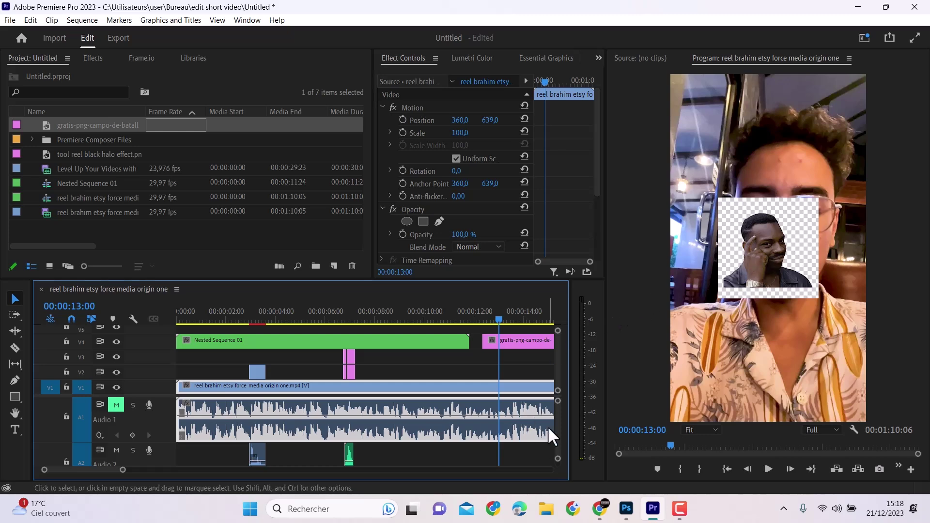
Switch to Photoshop, convert the meme image to RGB colour mode and turn its locked background into the layer Calque 0
{"action": "mouse_move", "coordinate": [641, 513]}
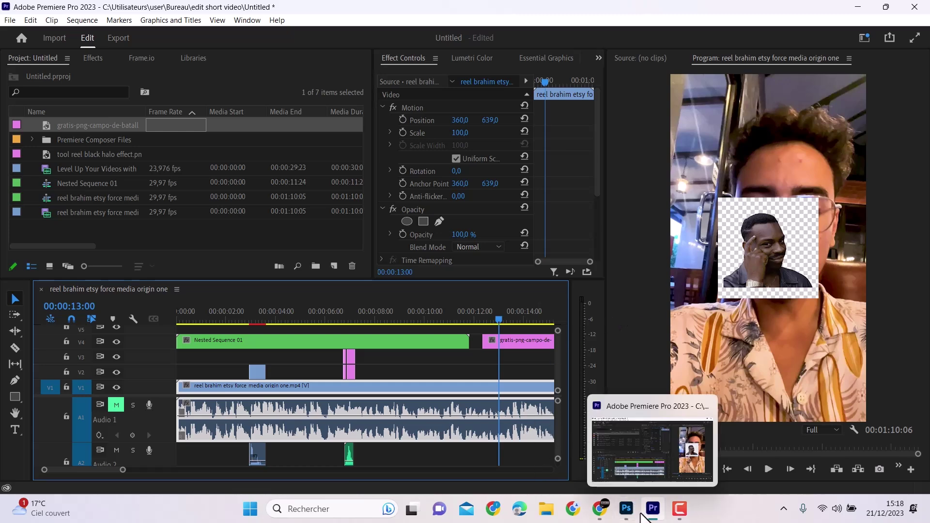
{"action": "left_click", "coordinate": [637, 515]}
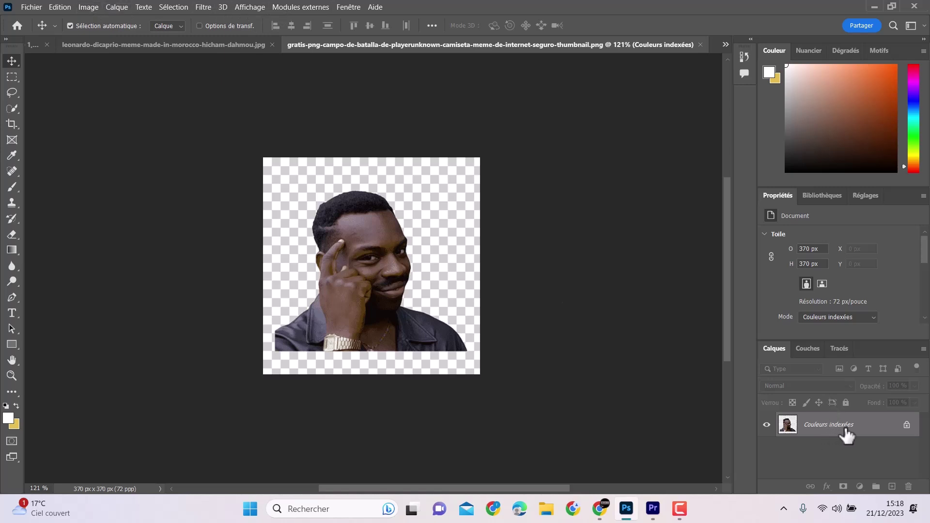
{"action": "left_click", "coordinate": [80, 3]}
{"action": "mouse_move", "coordinate": [102, 24]}
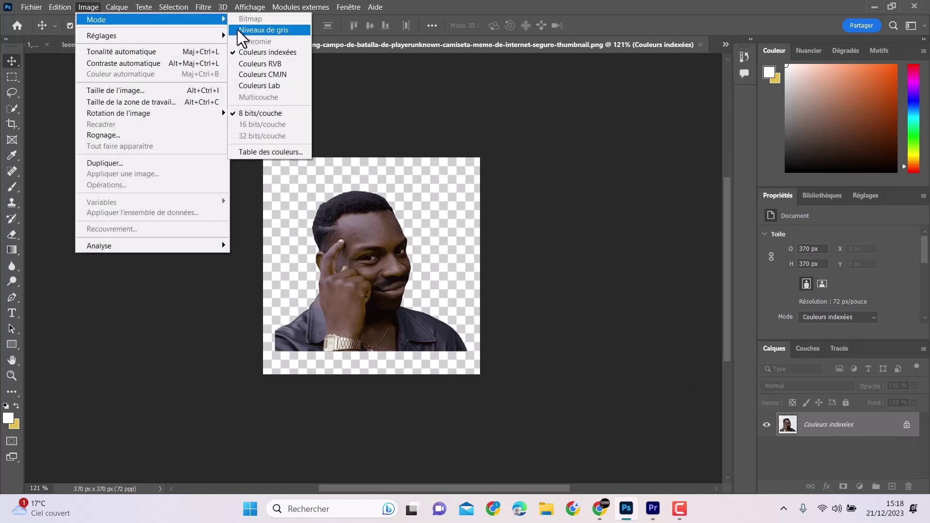
{"action": "left_click", "coordinate": [274, 63]}
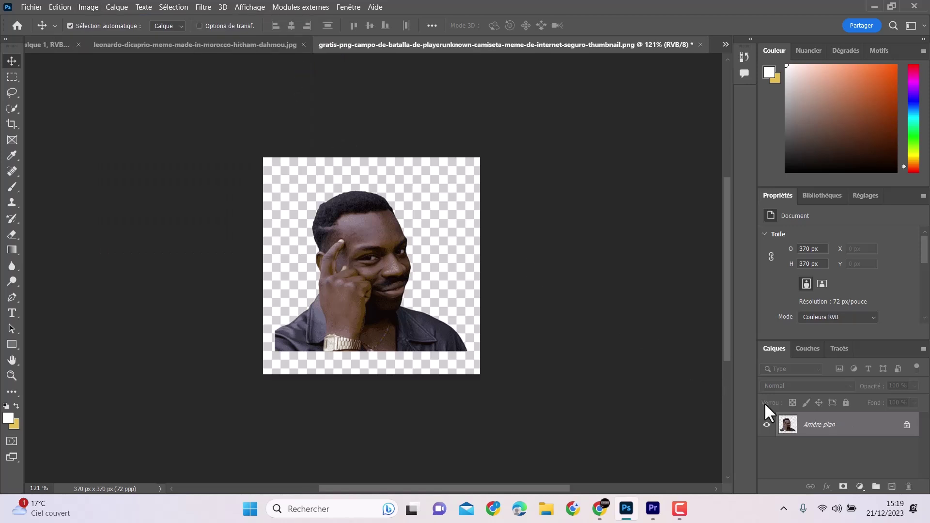
{"action": "double_click", "coordinate": [858, 434]}
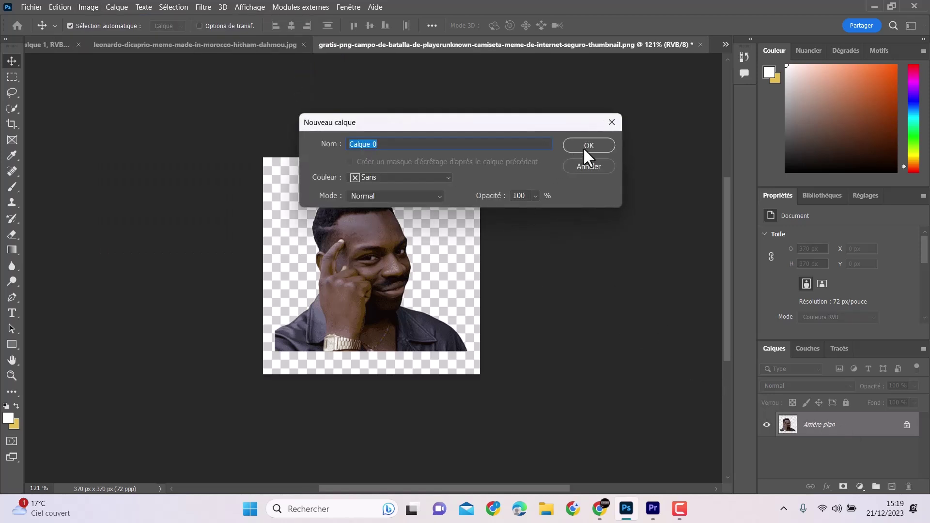
{"action": "left_click", "coordinate": [584, 146]}
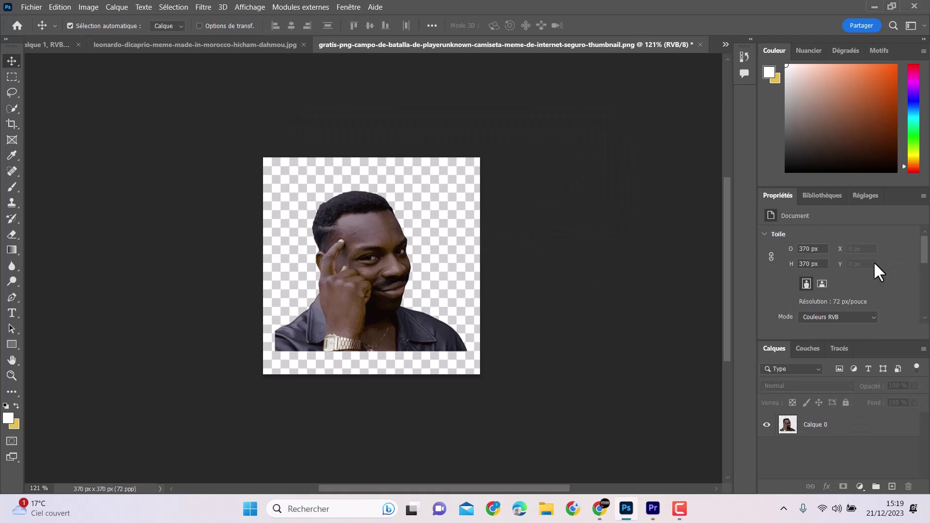
Remove the background from the Calque 0 meme layer and move the cut-out man up and left on the canvas
{"action": "scroll", "coordinate": [921, 269], "scroll_direction": "down", "scroll_amount": 2}
{"action": "key", "text": "ctrl+0"}
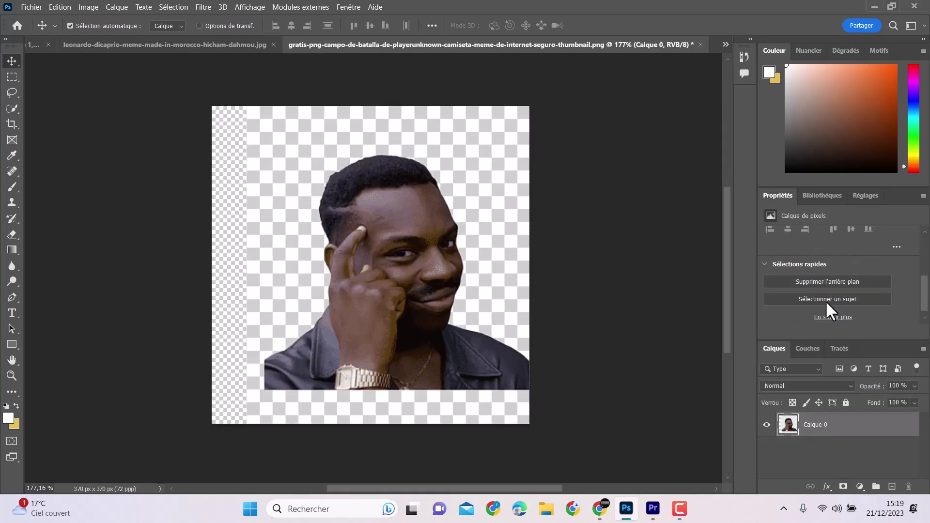
{"action": "left_click", "coordinate": [834, 282]}
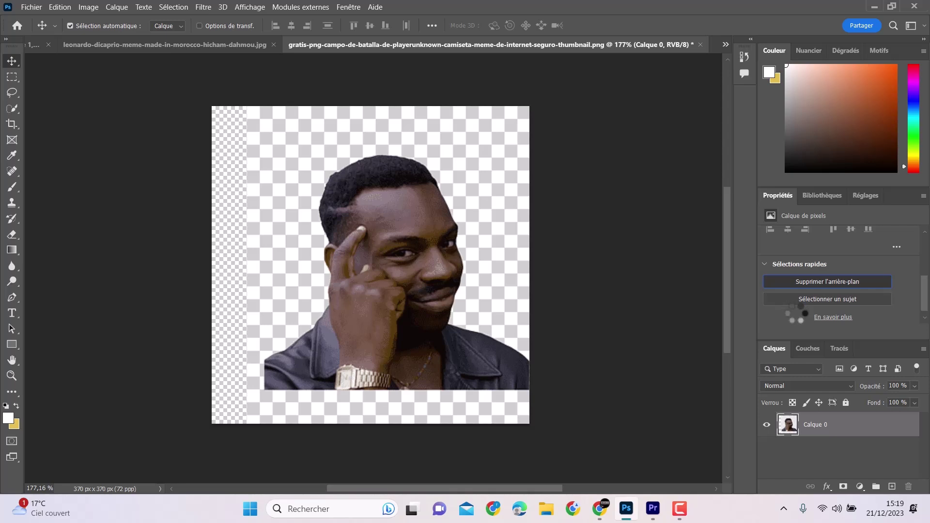
{"action": "left_click_drag", "start_coordinate": [411, 244], "coordinate": [353, 209]}
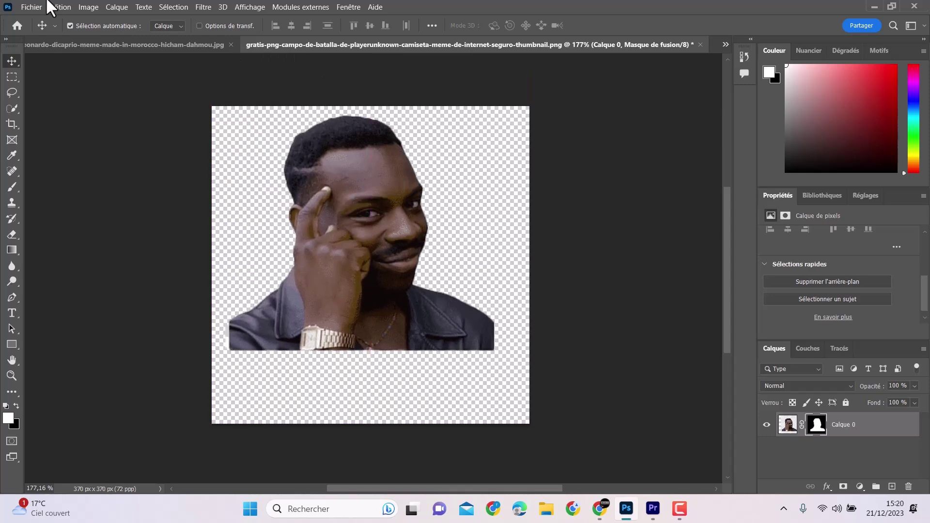
Close the meme PNG document without saving its changes
{"action": "left_click", "coordinate": [31, 7]}
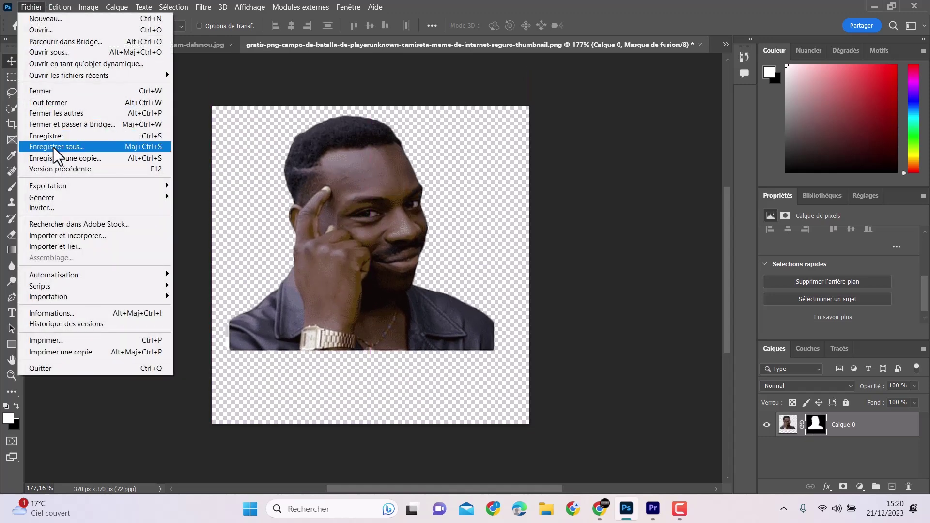
{"action": "left_click", "coordinate": [349, 187]}
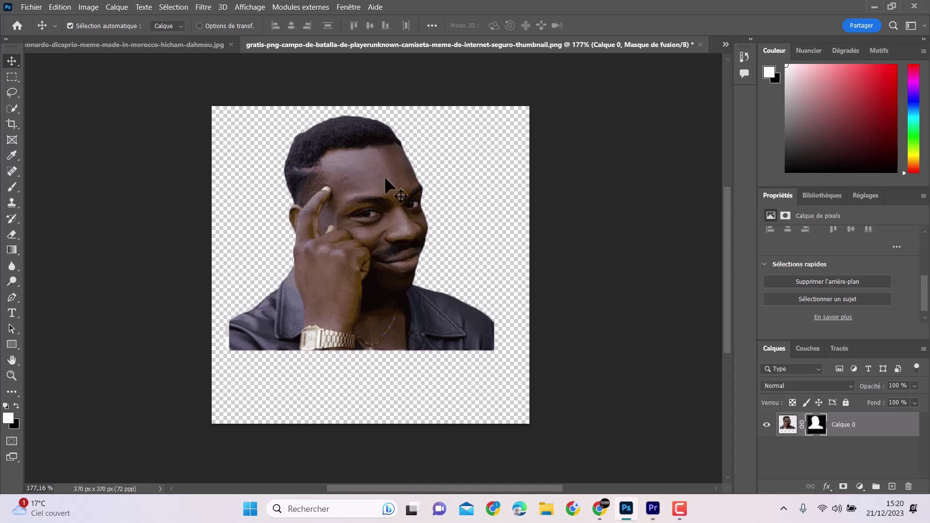
{"action": "left_click", "coordinate": [700, 45]}
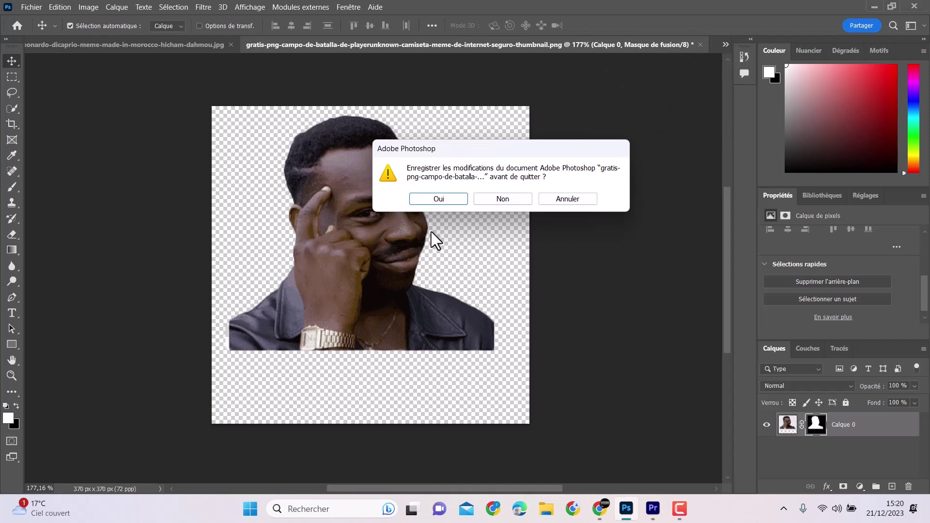
{"action": "left_click", "coordinate": [491, 195]}
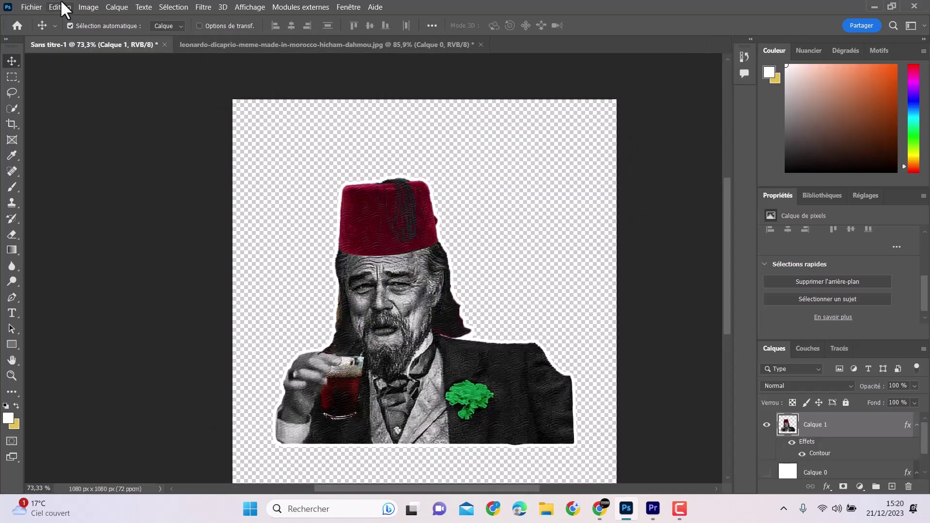
Create a new document from the recent 1080 x 1920 px, 72 ppcm preset
{"action": "left_click", "coordinate": [30, 7]}
{"action": "left_click", "coordinate": [41, 19]}
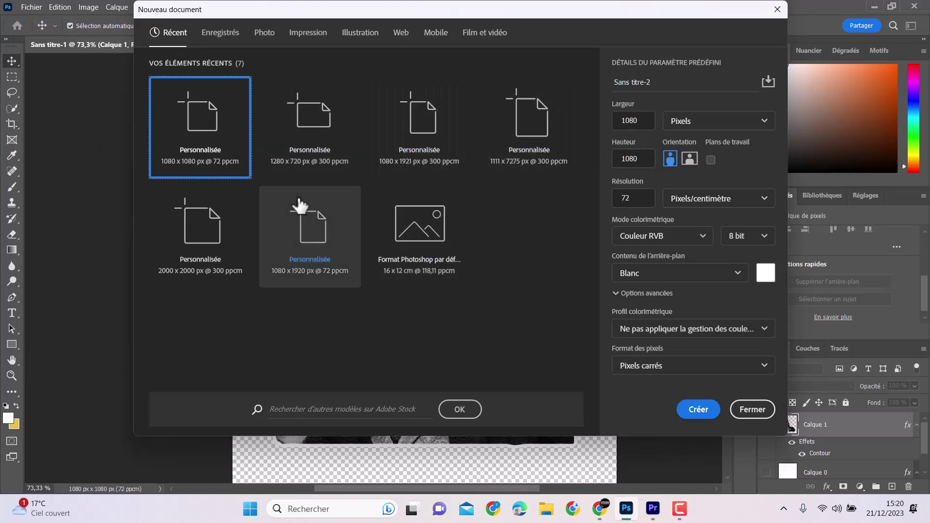
{"action": "left_click", "coordinate": [312, 231]}
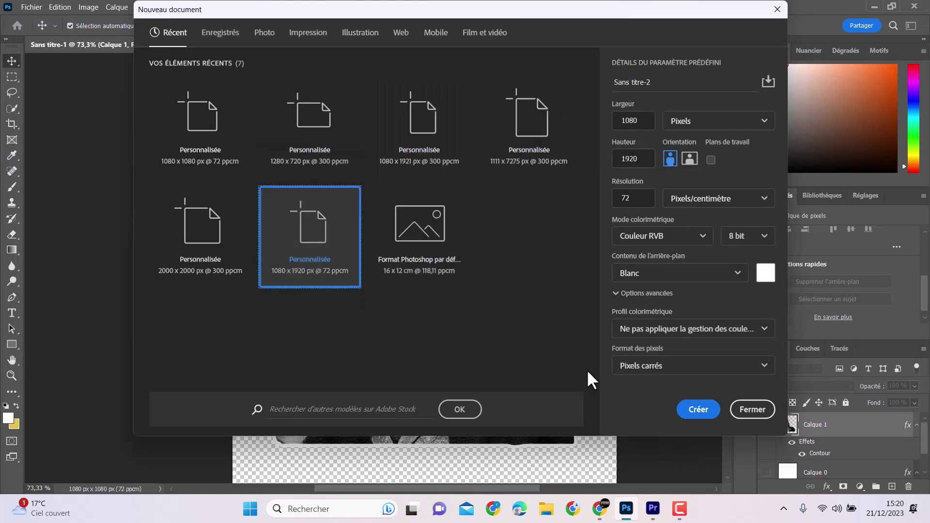
{"action": "left_click", "coordinate": [699, 409]}
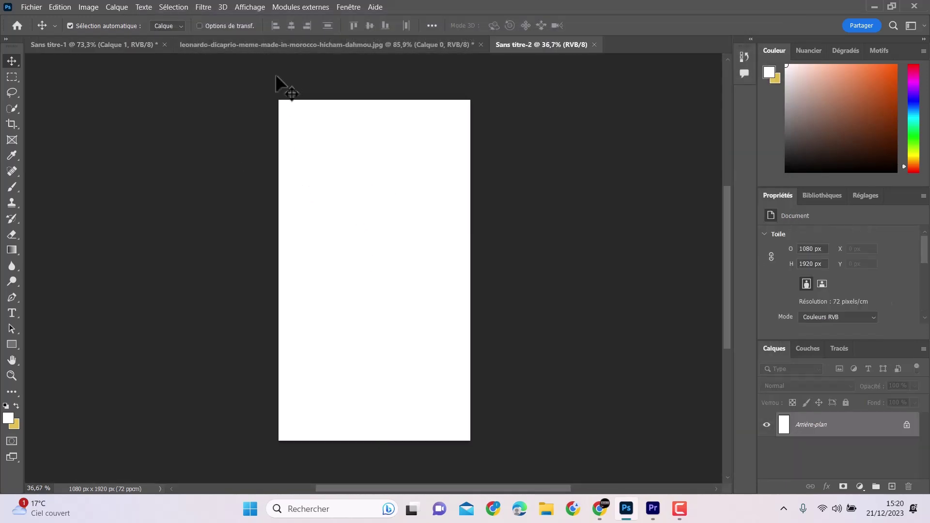
Copy the man with the red fez from Sans titre-1 into Sans titre-2 and place him at the canvas's lower right
{"action": "left_click", "coordinate": [647, 516]}
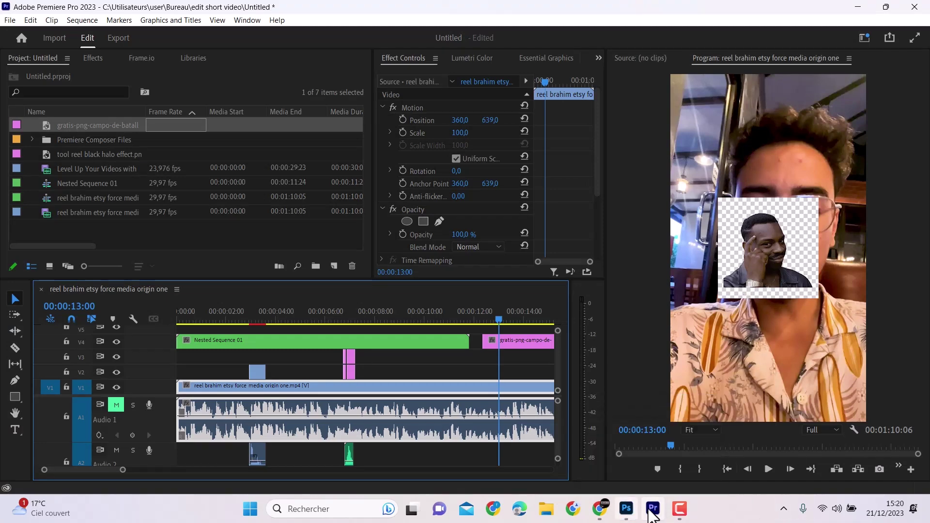
{"action": "left_click", "coordinate": [642, 511]}
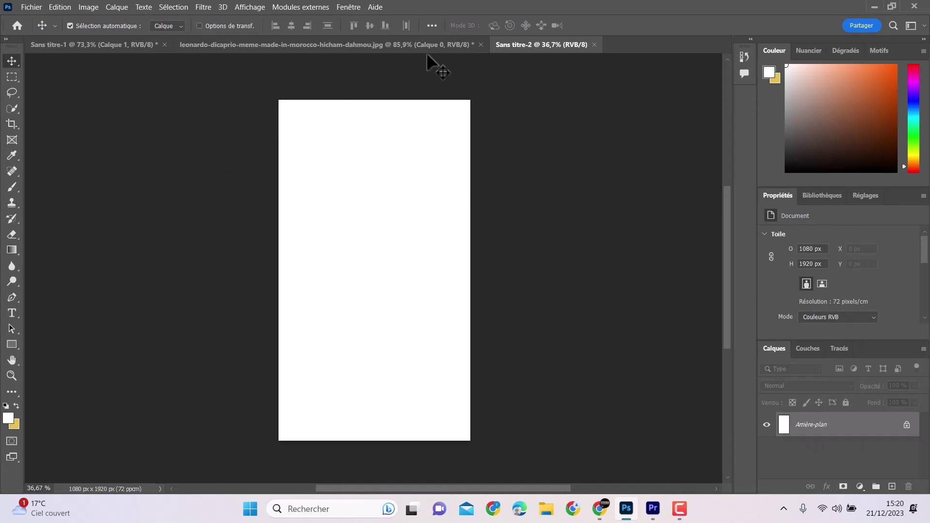
{"action": "left_click", "coordinate": [150, 44]}
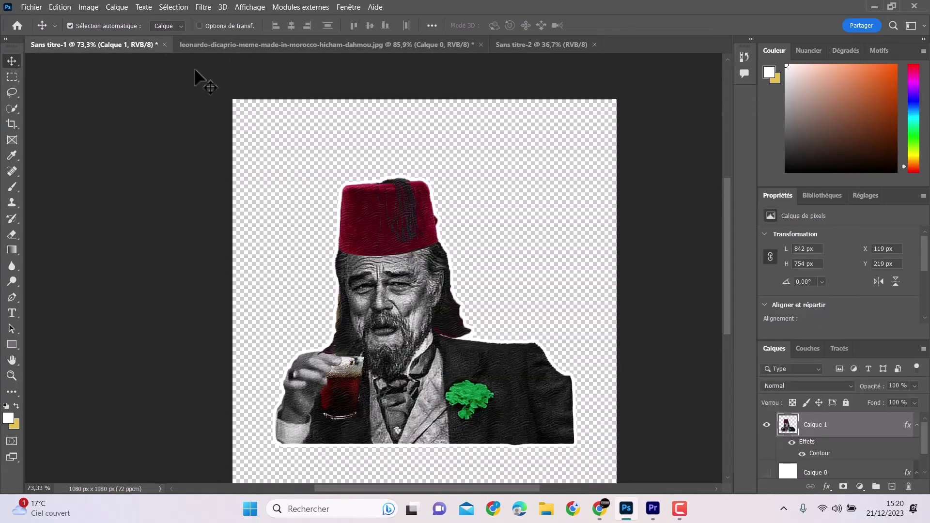
{"action": "left_click_drag", "start_coordinate": [383, 274], "coordinate": [430, 47]}
{"action": "left_click_drag", "start_coordinate": [498, 45], "coordinate": [402, 418]}
{"action": "left_click", "coordinate": [662, 508]}
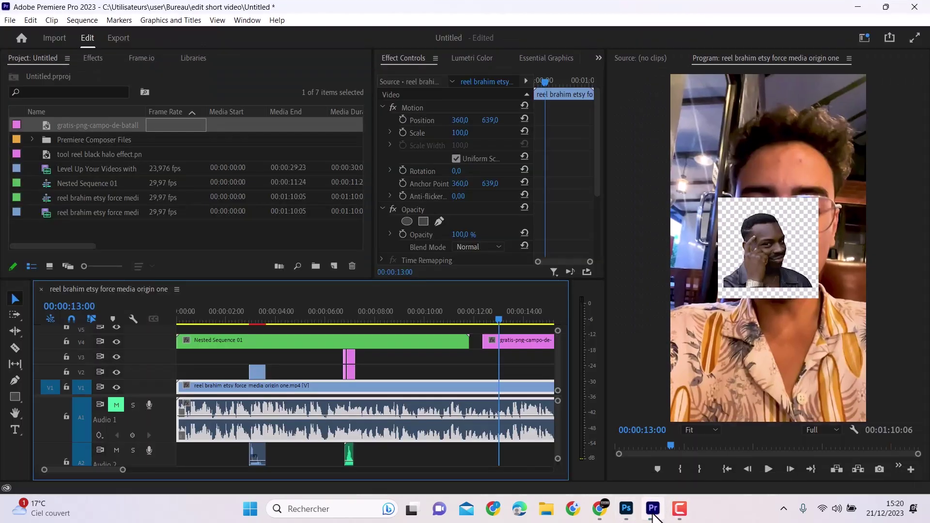
{"action": "left_click", "coordinate": [655, 509]}
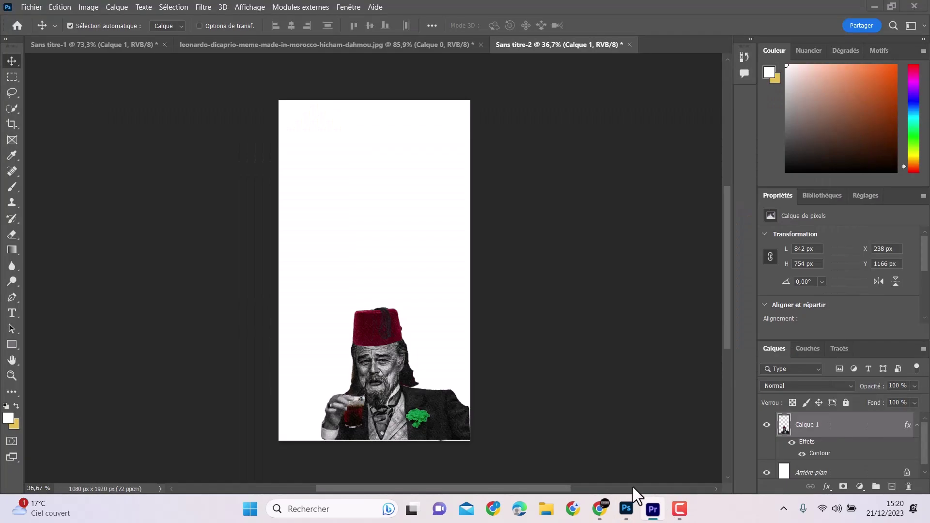
{"action": "left_click_drag", "start_coordinate": [423, 433], "coordinate": [428, 435]}
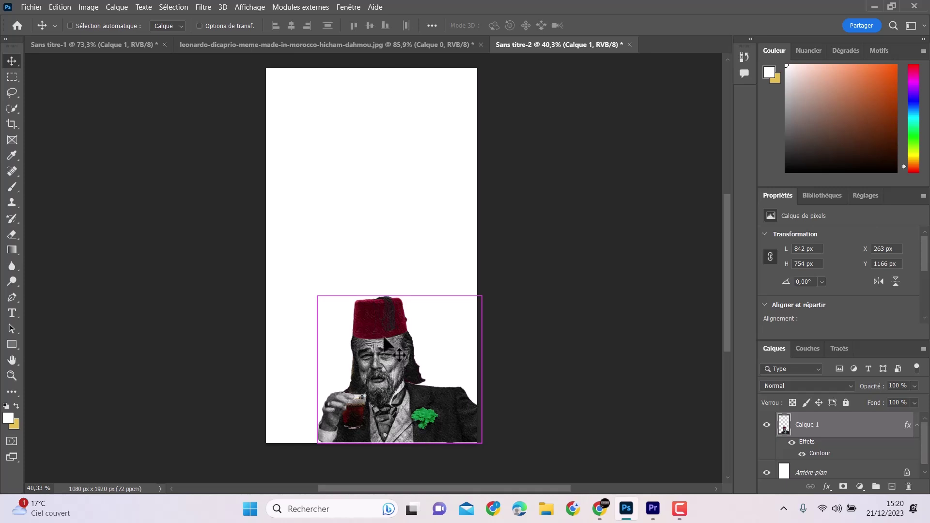
{"action": "key", "text": "ctrl+t"}
{"action": "left_click_drag", "start_coordinate": [398, 296], "coordinate": [399, 368]}
{"action": "left_click_drag", "start_coordinate": [419, 427], "coordinate": [455, 427]}
{"action": "left_click_drag", "start_coordinate": [393, 368], "coordinate": [355, 323]}
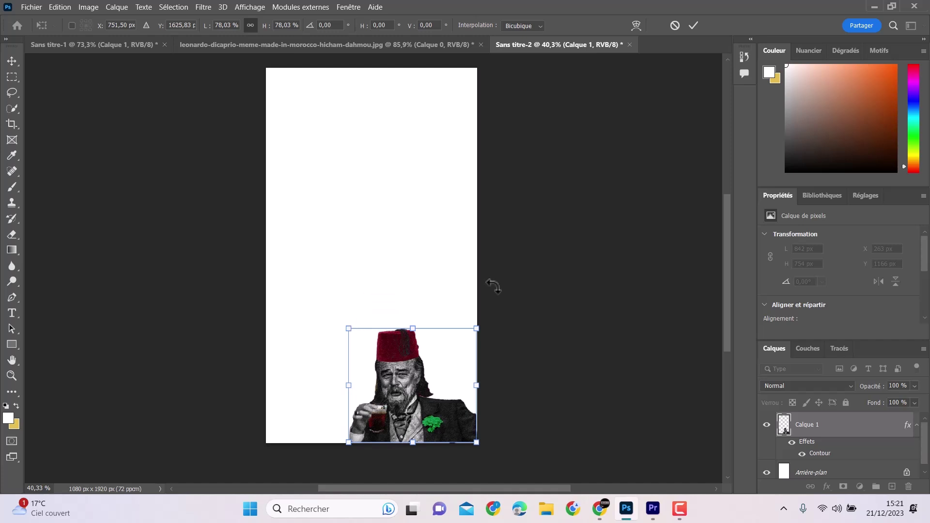
{"action": "left_click", "coordinate": [678, 24]}
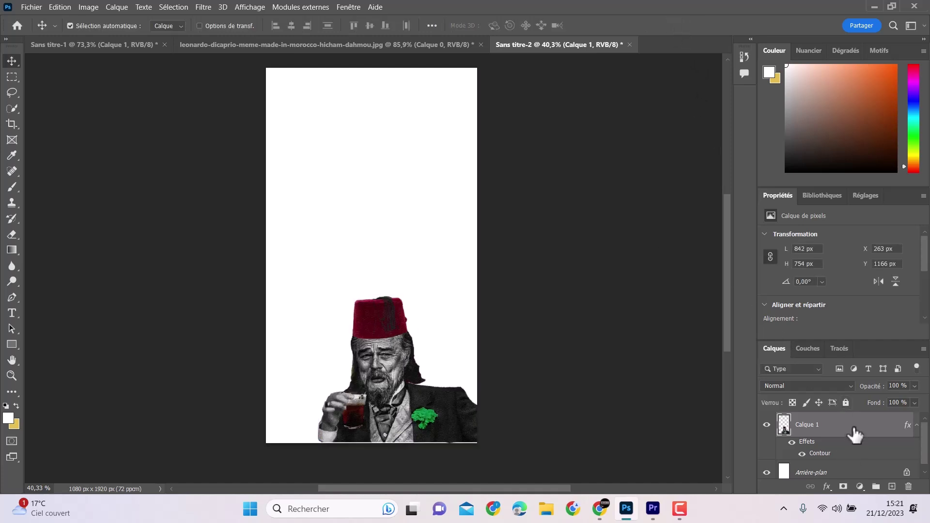
Convert the fez man's layer into a smart object and scale it down to about 94%
{"action": "right_click", "coordinate": [836, 432]}
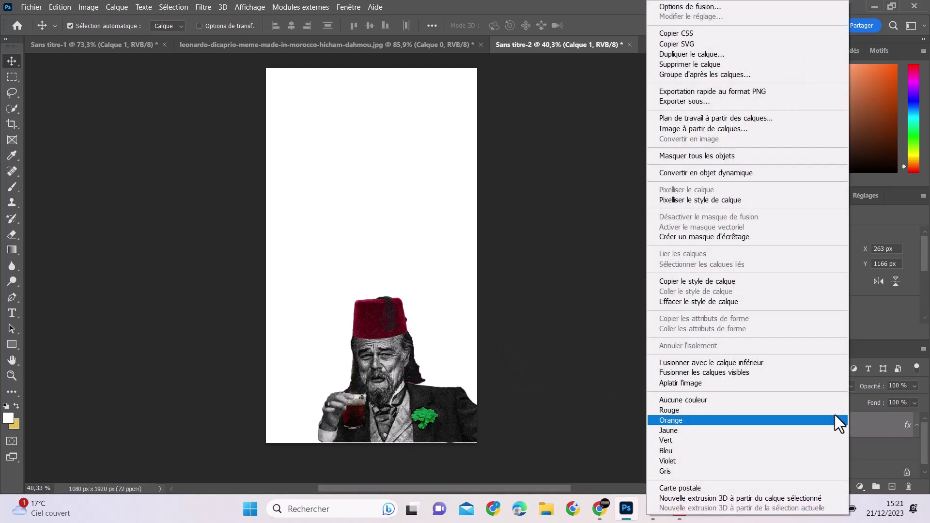
{"action": "left_click", "coordinate": [689, 175]}
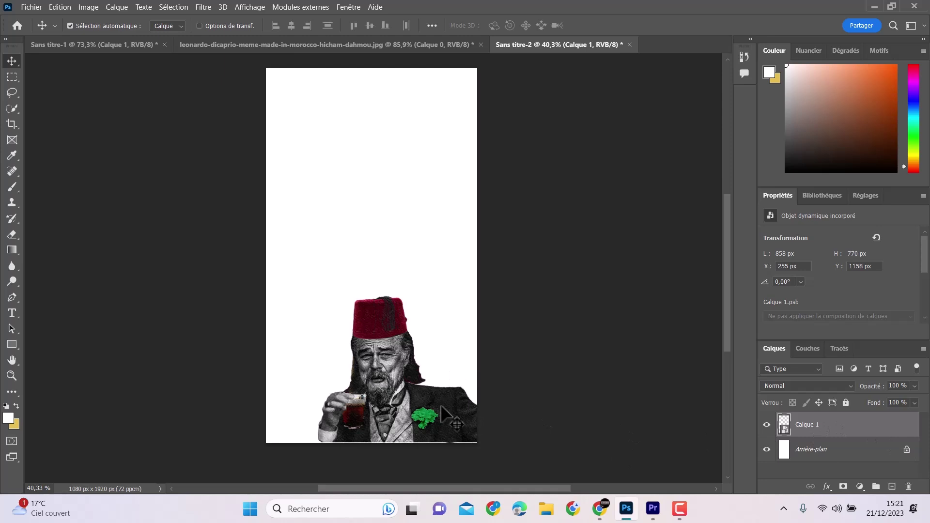
{"action": "key", "text": "ctrl"}
{"action": "key", "text": "ctrl+t"}
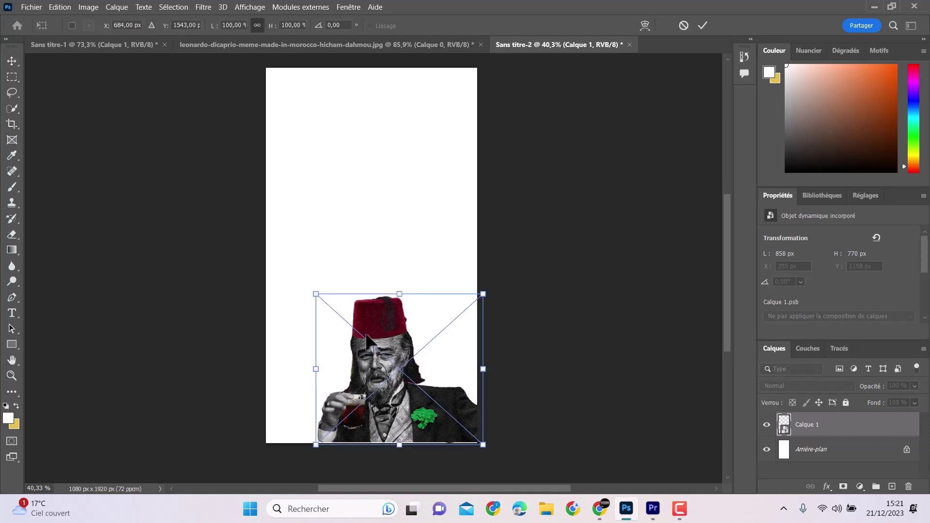
{"action": "mouse_move", "coordinate": [315, 291]}
{"action": "left_mouse_down"}
{"action": "mouse_move", "coordinate": [341, 325]}
{"action": "mouse_move", "coordinate": [326, 303]}
{"action": "left_mouse_up"}
{"action": "left_click", "coordinate": [703, 25]}
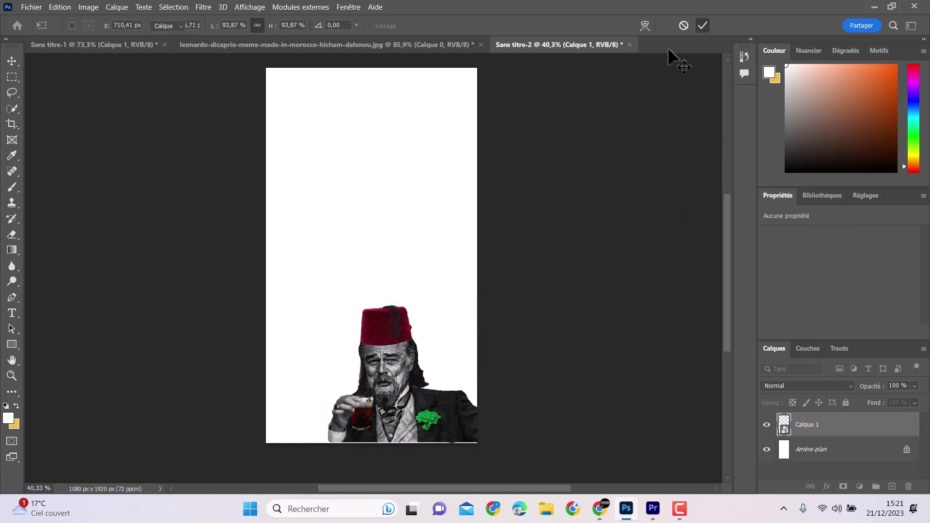
Examine the Sans titre-1 cutout and the selection around the man in the original leonardo-dicaprio-meme image
{"action": "left_click", "coordinate": [154, 46]}
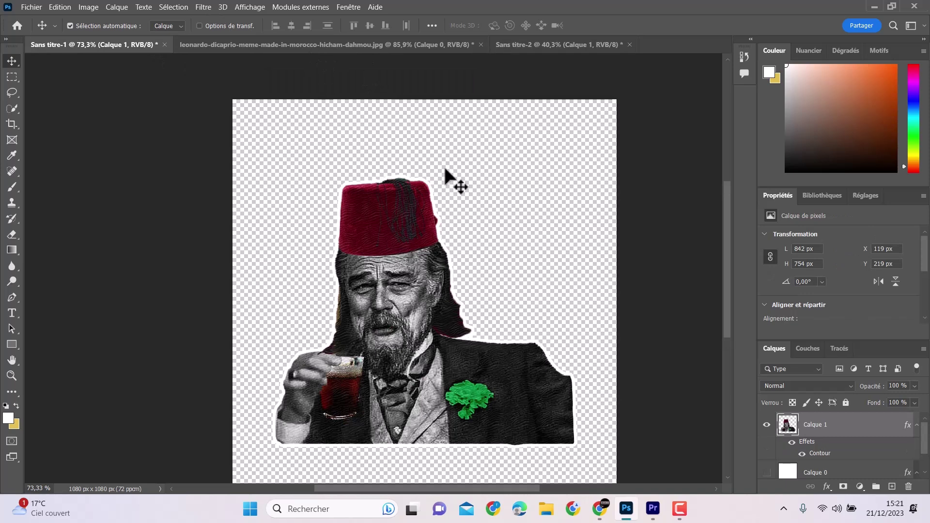
{"action": "left_click", "coordinate": [362, 44]}
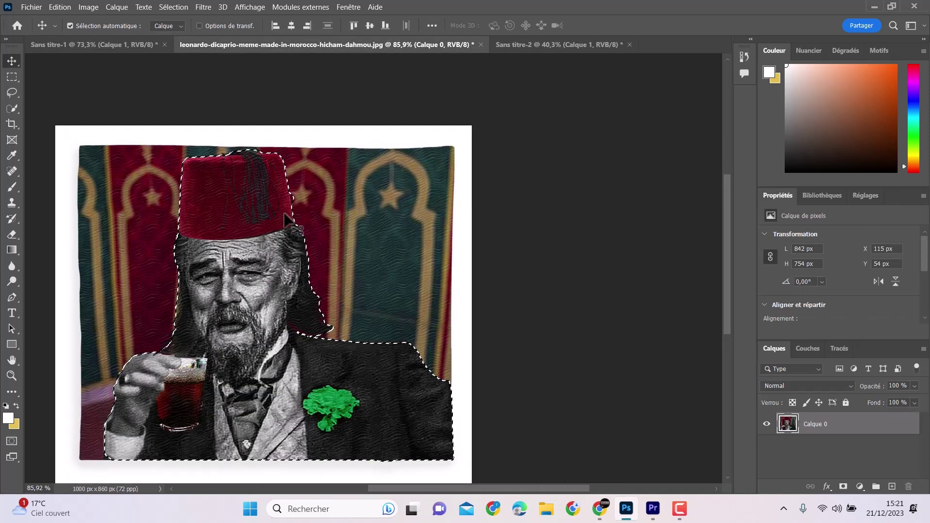
{"action": "scroll", "coordinate": [272, 203], "scroll_direction": "down", "scroll_amount": 1}
{"action": "scroll", "coordinate": [251, 306], "scroll_direction": "up", "scroll_amount": 1}
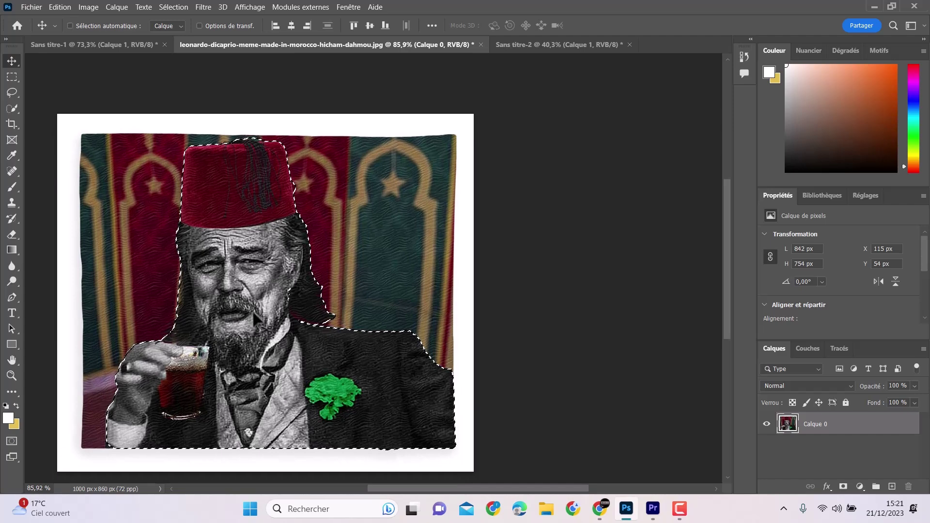
Revert the leonardo-dicaprio-meme image to its original opened state from the document history
{"action": "key", "text": "z"}
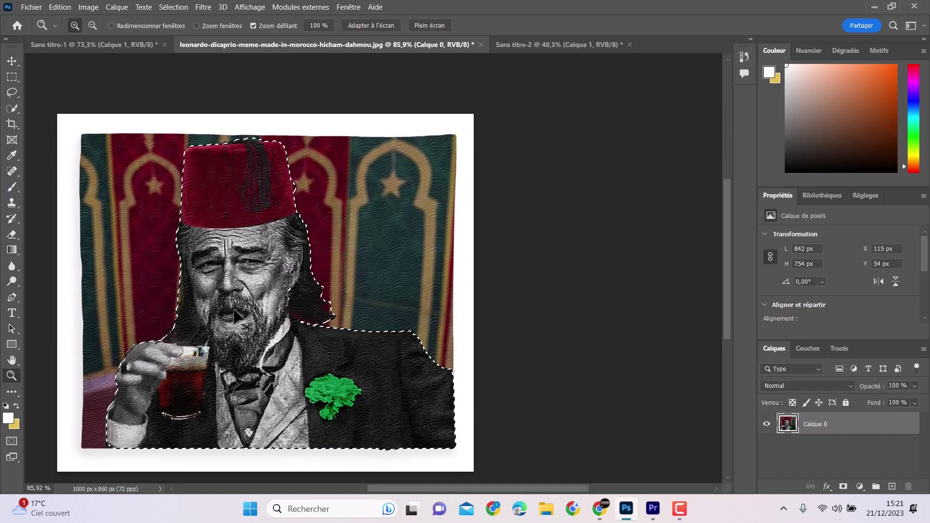
{"action": "left_click", "coordinate": [751, 42]}
{"action": "left_click", "coordinate": [679, 73]}
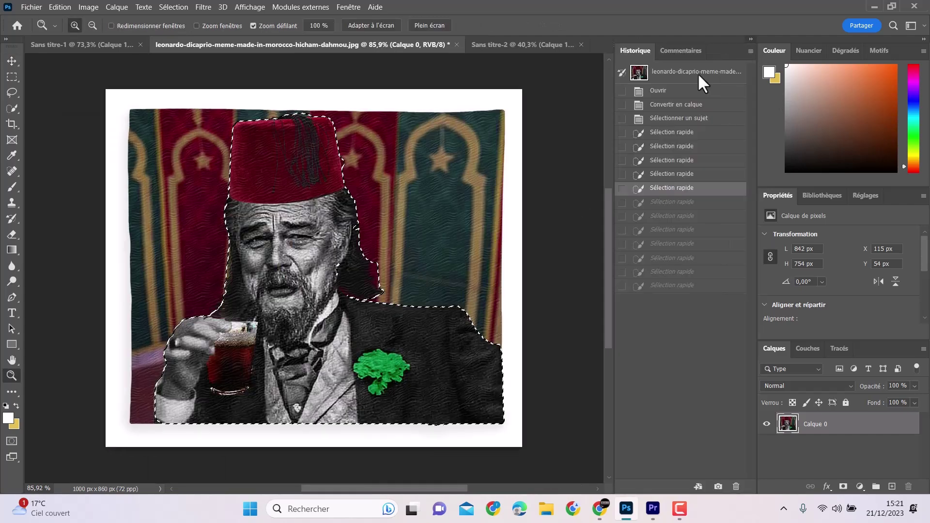
{"action": "left_click", "coordinate": [752, 43]}
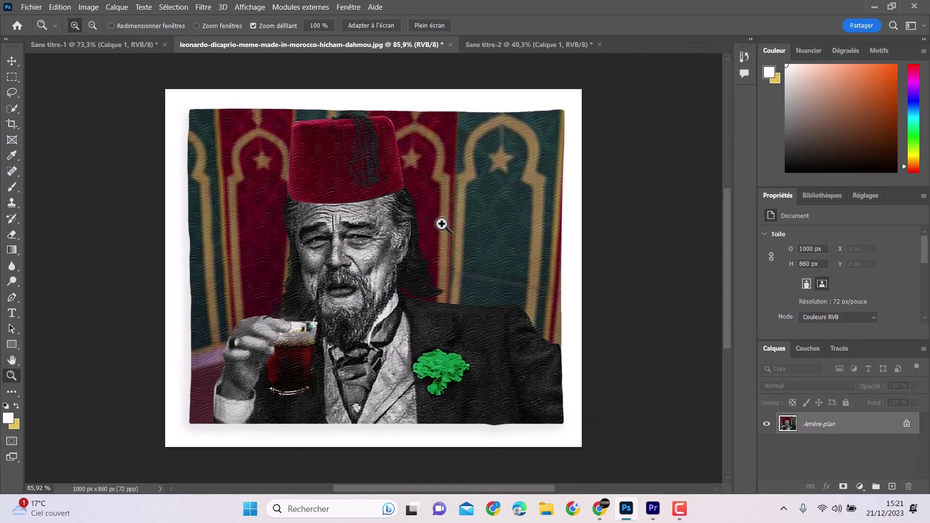
Convert the locked Arrière-plan into an editable layer and automatically select the subject of the image
{"action": "double_click", "coordinate": [859, 426]}
{"action": "left_click", "coordinate": [574, 141]}
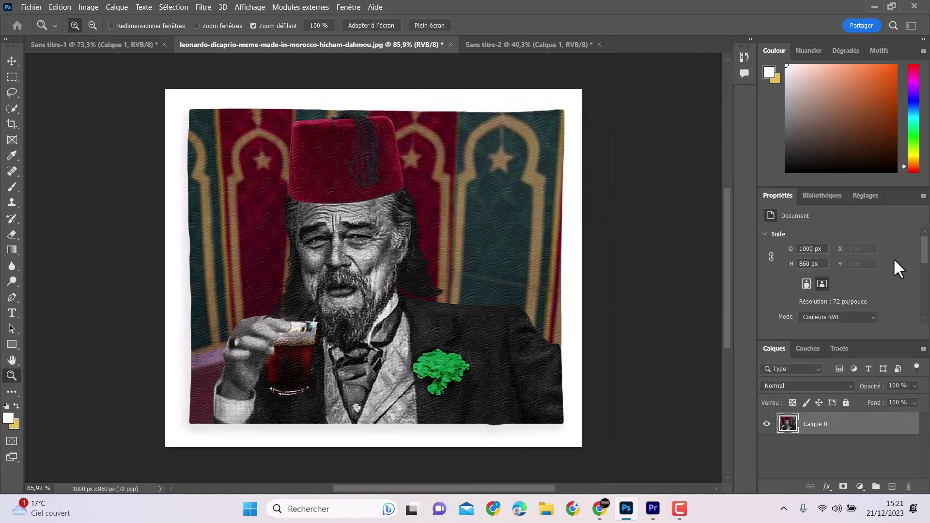
{"action": "left_click_drag", "start_coordinate": [923, 261], "coordinate": [929, 315]}
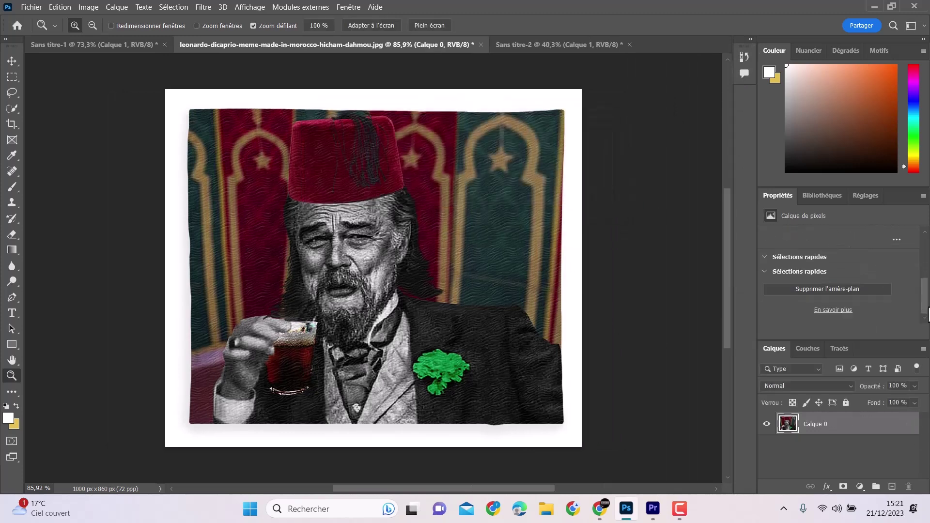
{"action": "left_click", "coordinate": [853, 291]}
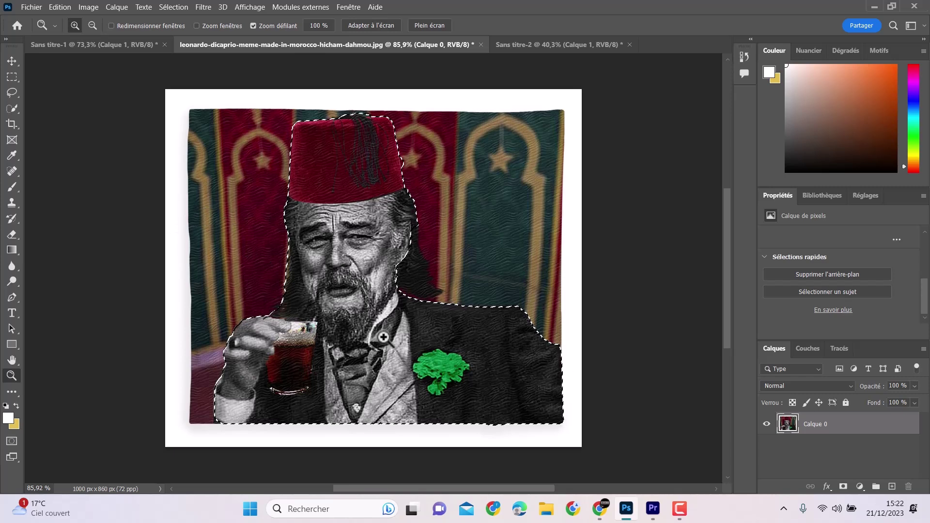
Set the Quick Selection brush to 15 px and add the dark hair beside the man's neck to the selection
{"action": "left_click_drag", "start_coordinate": [408, 303], "coordinate": [416, 257]}
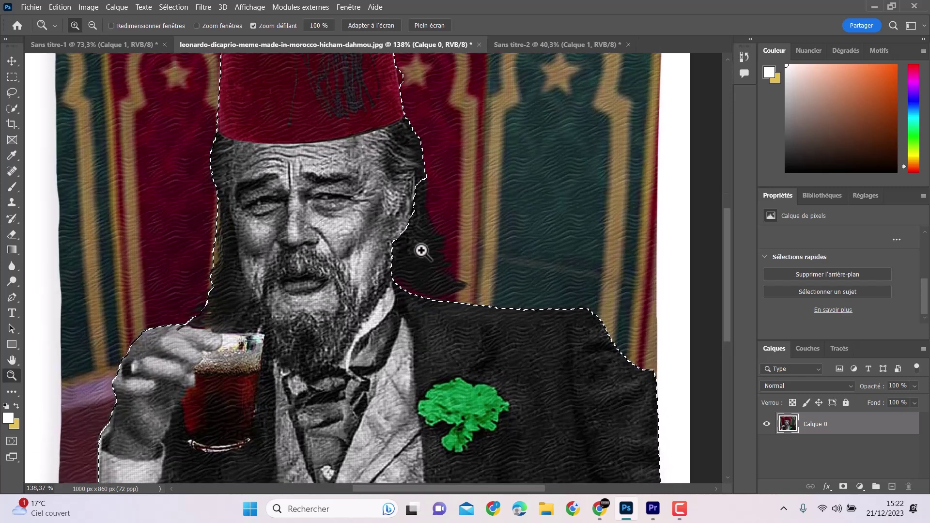
{"action": "left_click", "coordinate": [10, 109]}
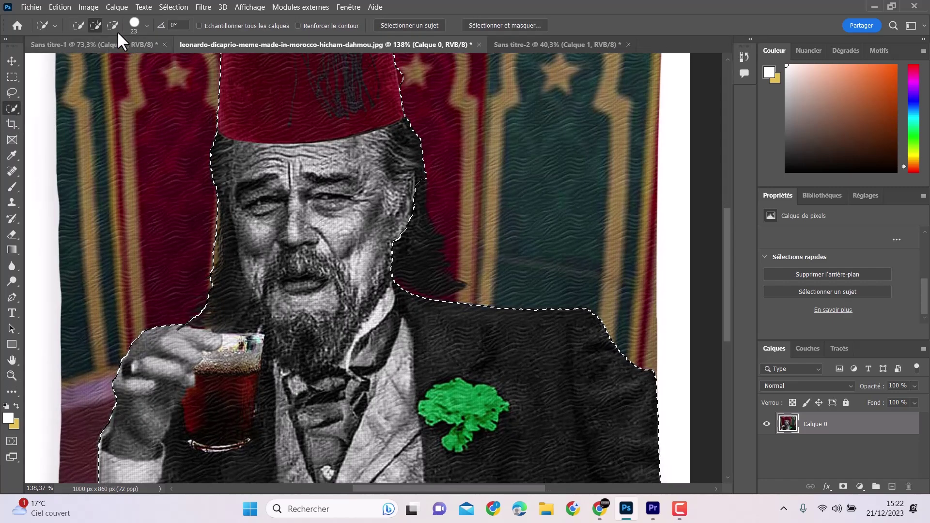
{"action": "left_click", "coordinate": [147, 26]}
{"action": "left_click_drag", "start_coordinate": [114, 61], "coordinate": [88, 61]}
{"action": "left_click", "coordinate": [146, 25]}
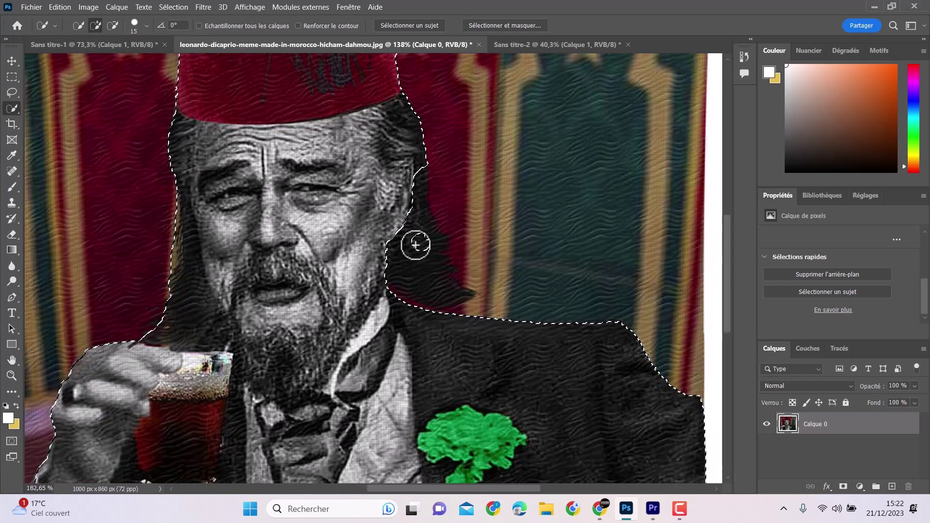
{"action": "scroll", "coordinate": [420, 242], "scroll_direction": "up", "scroll_amount": 2}
{"action": "left_click_drag", "start_coordinate": [409, 232], "coordinate": [419, 160]}
{"action": "mouse_move", "coordinate": [418, 279]}
{"action": "left_mouse_down"}
{"action": "mouse_move", "coordinate": [429, 278]}
{"action": "mouse_move", "coordinate": [381, 263]}
{"action": "left_mouse_up"}
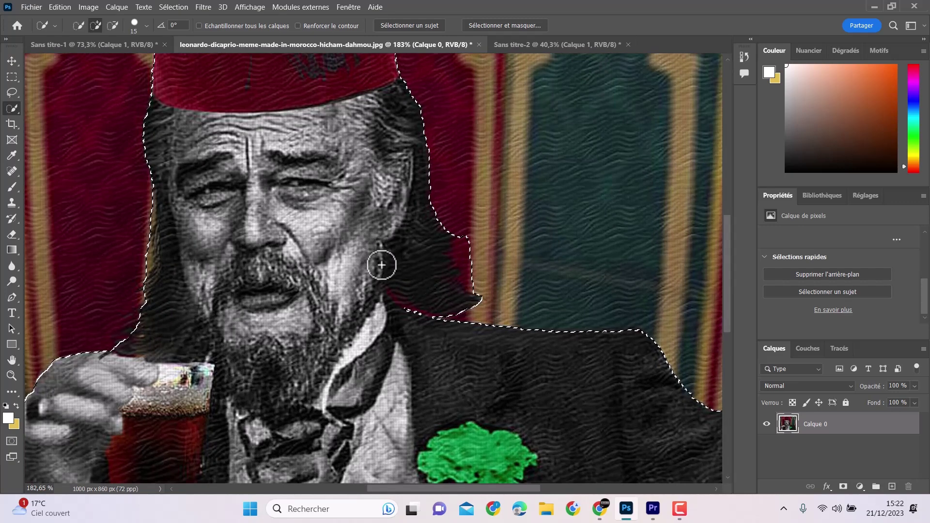
Subtract the red background patch next to the man's long hair from the selection
{"action": "left_click", "coordinate": [114, 25]}
{"action": "scroll", "coordinate": [475, 272], "scroll_direction": "up", "scroll_amount": 3}
{"action": "mouse_move", "coordinate": [467, 226]}
{"action": "left_mouse_down"}
{"action": "mouse_move", "coordinate": [457, 243]}
{"action": "mouse_move", "coordinate": [467, 222]}
{"action": "mouse_move", "coordinate": [453, 216]}
{"action": "mouse_move", "coordinate": [469, 290]}
{"action": "mouse_move", "coordinate": [446, 225]}
{"action": "left_mouse_up"}
{"action": "scroll", "coordinate": [446, 224], "scroll_direction": "down", "scroll_amount": 5}
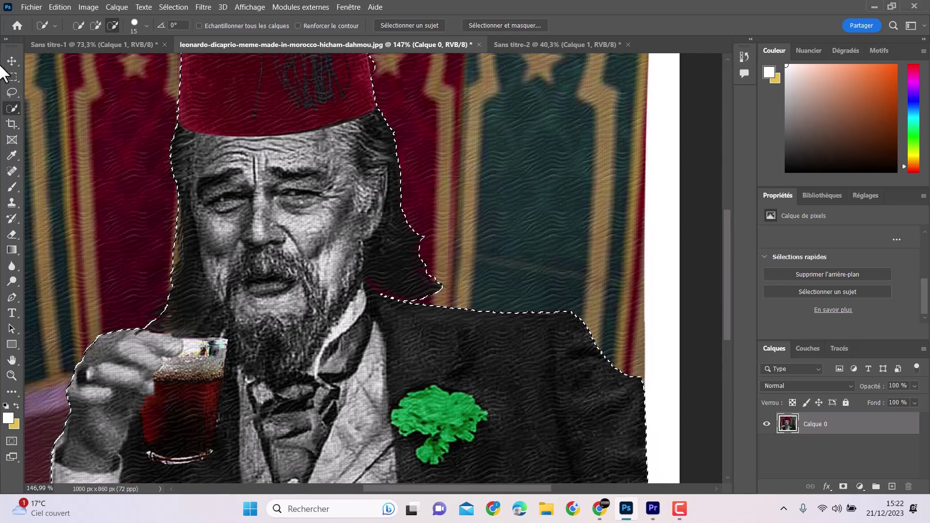
Copy the selected man into Sans titre-2 and hide the older cutout on Calque 1
{"action": "left_click", "coordinate": [12, 61]}
{"action": "scroll", "coordinate": [295, 205], "scroll_direction": "down", "scroll_amount": 5}
{"action": "left_click_drag", "start_coordinate": [382, 143], "coordinate": [428, 158]}
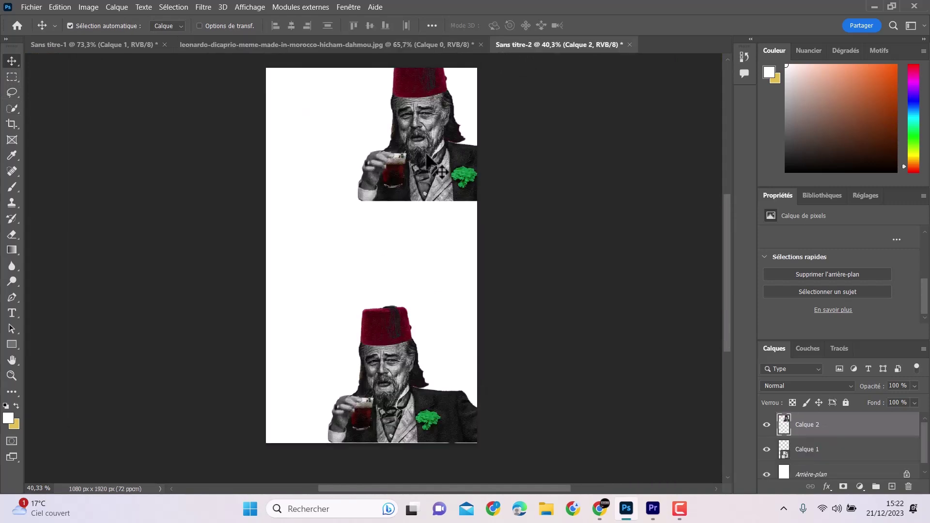
{"action": "left_click", "coordinate": [767, 450]}
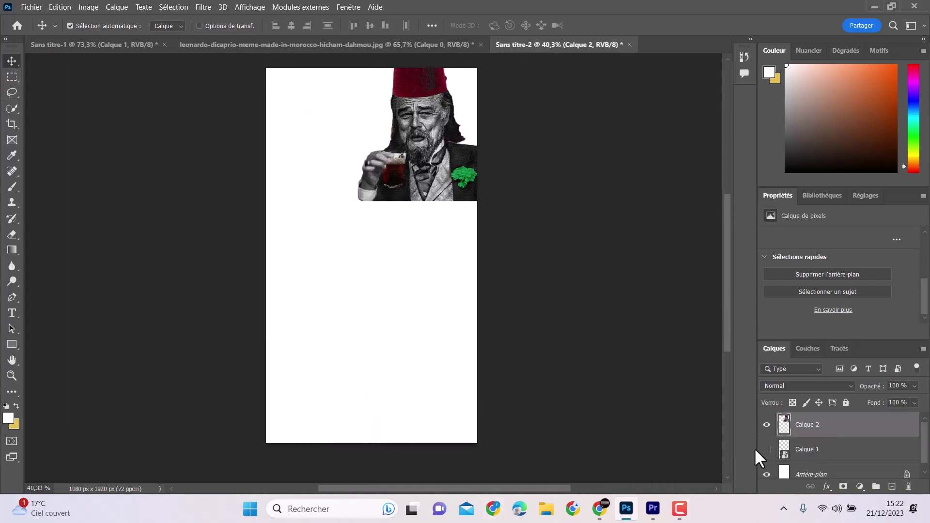
Add a solid color fill layer in 000000 above Arrière-plan and move the new cutout lower, near the canvas's horizontal centre
{"action": "left_click", "coordinate": [805, 475]}
{"action": "left_click", "coordinate": [862, 487]}
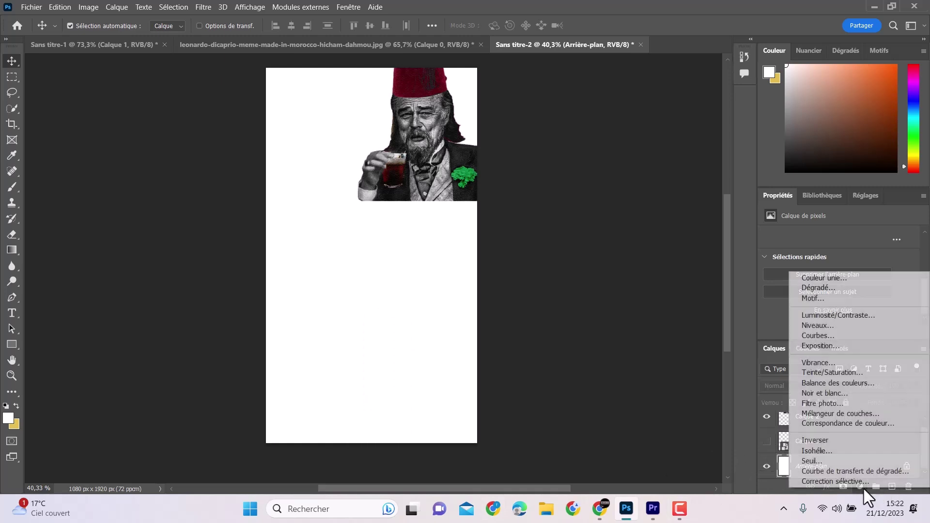
{"action": "left_click", "coordinate": [823, 279]}
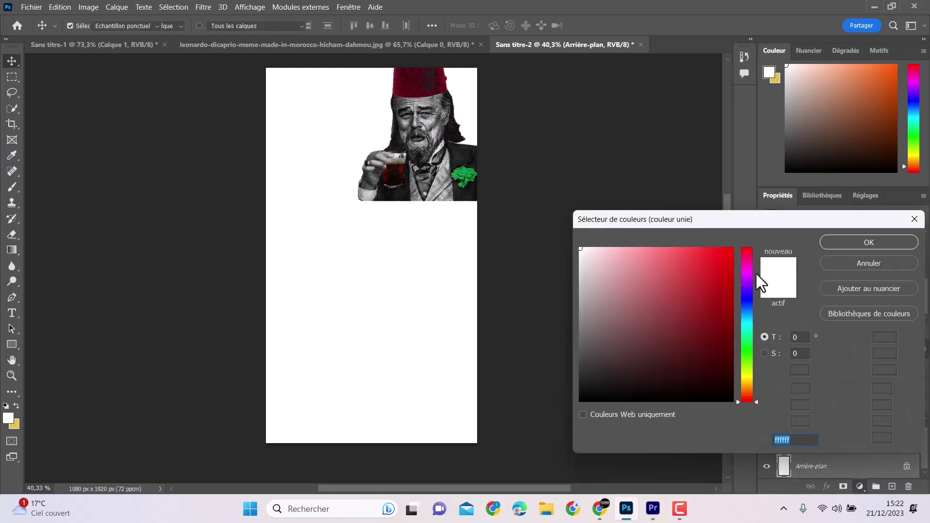
{"action": "type", "text": "000000"}
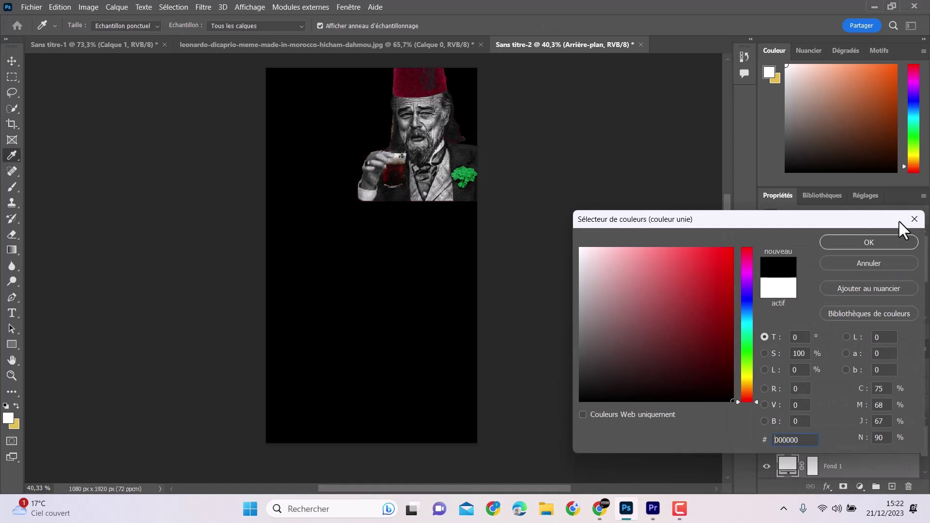
{"action": "left_click", "coordinate": [870, 245]}
{"action": "left_click_drag", "start_coordinate": [317, 159], "coordinate": [358, 270]}
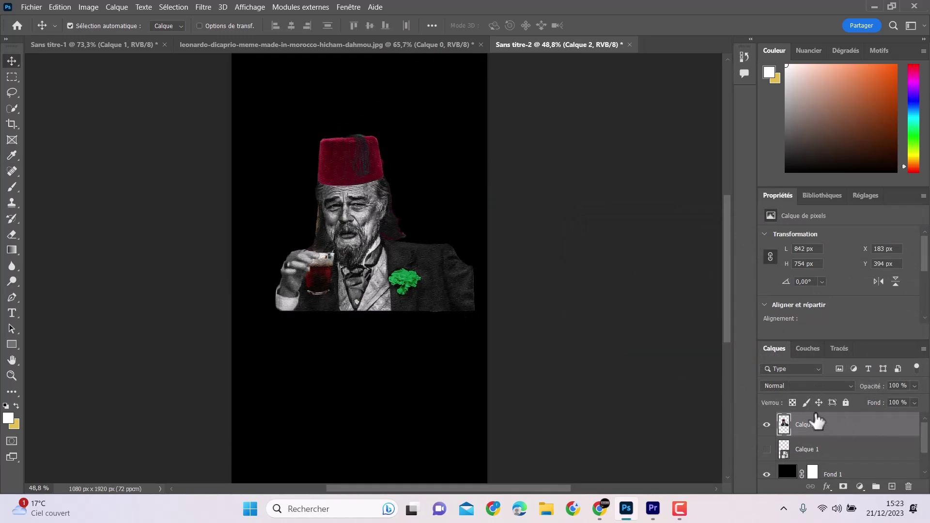
Apply an 8 px white Contour layer style in the Extérieur position to the man on Calque 2
{"action": "double_click", "coordinate": [838, 428]}
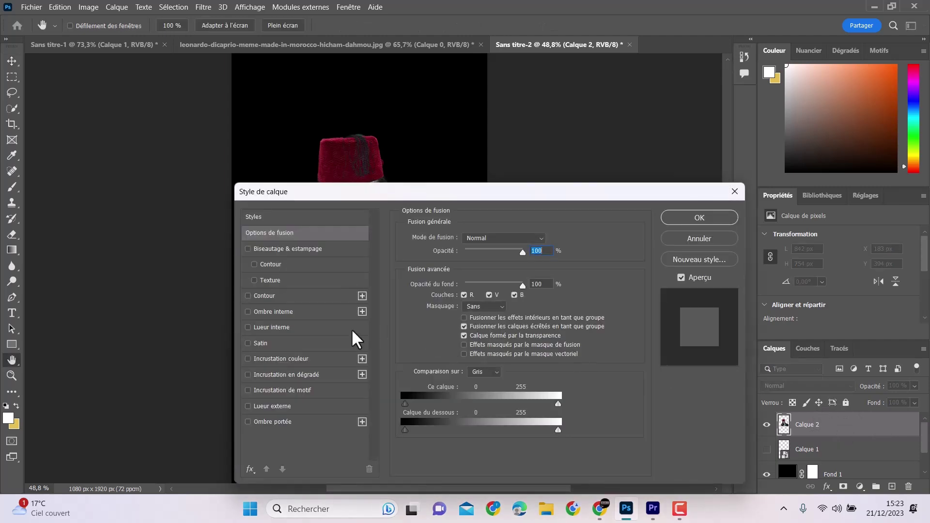
{"action": "left_click_drag", "start_coordinate": [374, 193], "coordinate": [685, 145]}
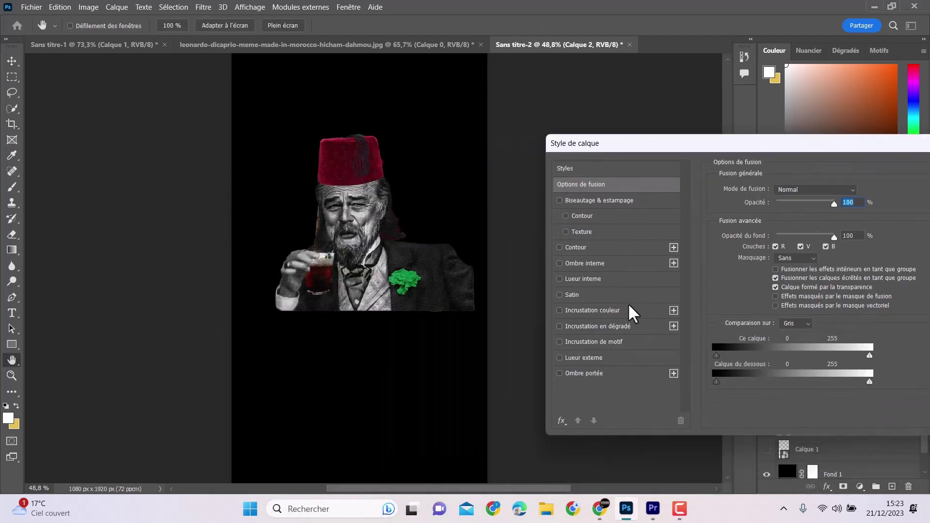
{"action": "left_click", "coordinate": [562, 246]}
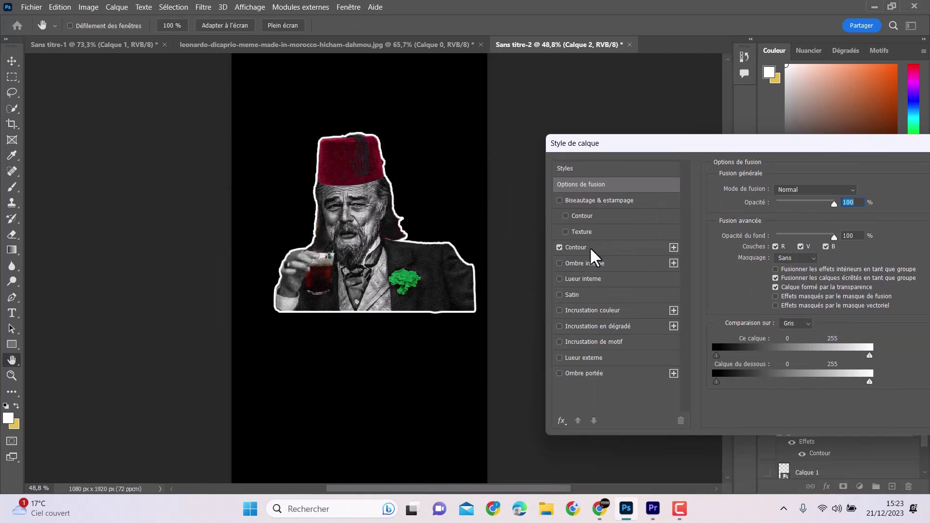
{"action": "left_click", "coordinate": [590, 246]}
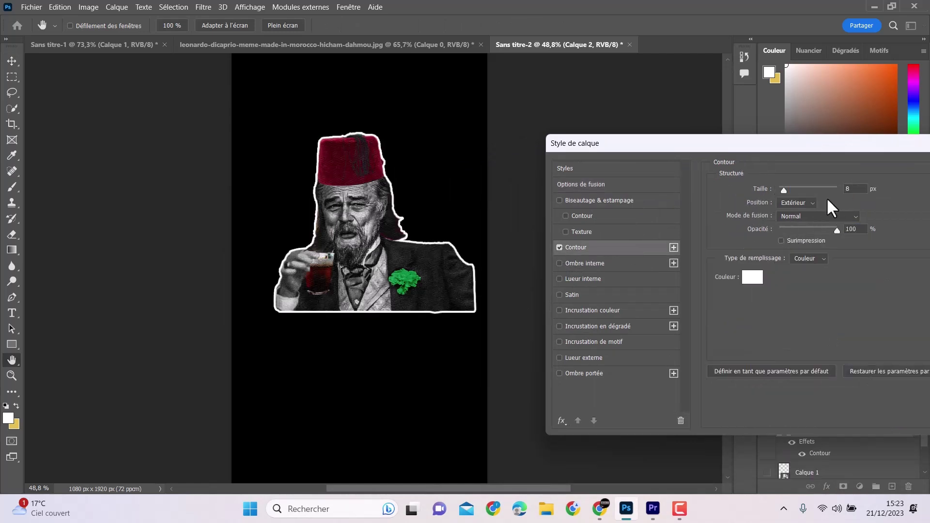
{"action": "left_click", "coordinate": [753, 279]}
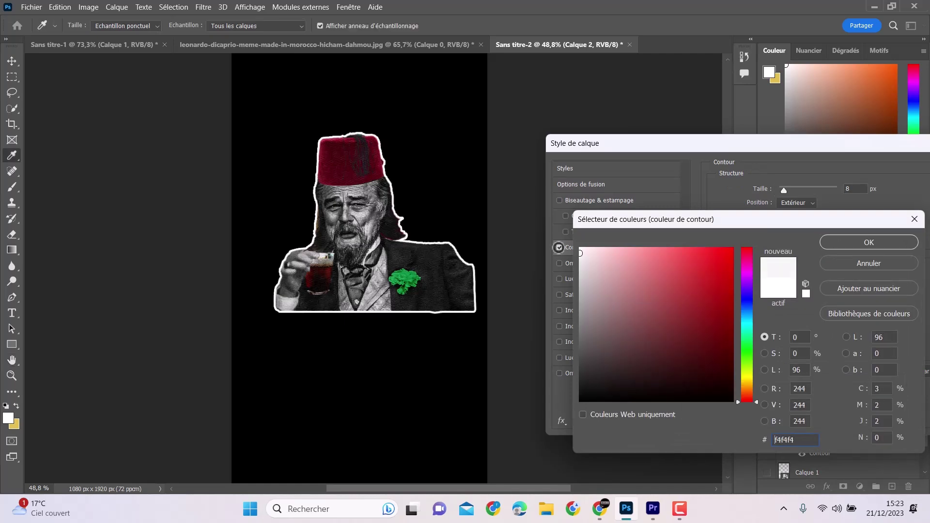
{"action": "left_click", "coordinate": [899, 243]}
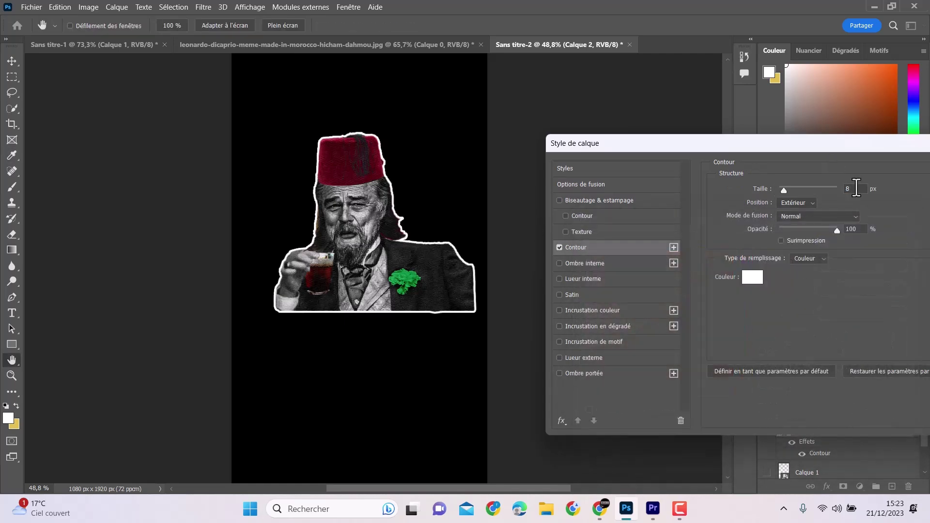
{"action": "left_click_drag", "start_coordinate": [851, 152], "coordinate": [700, 147]}
{"action": "left_click", "coordinate": [861, 170]}
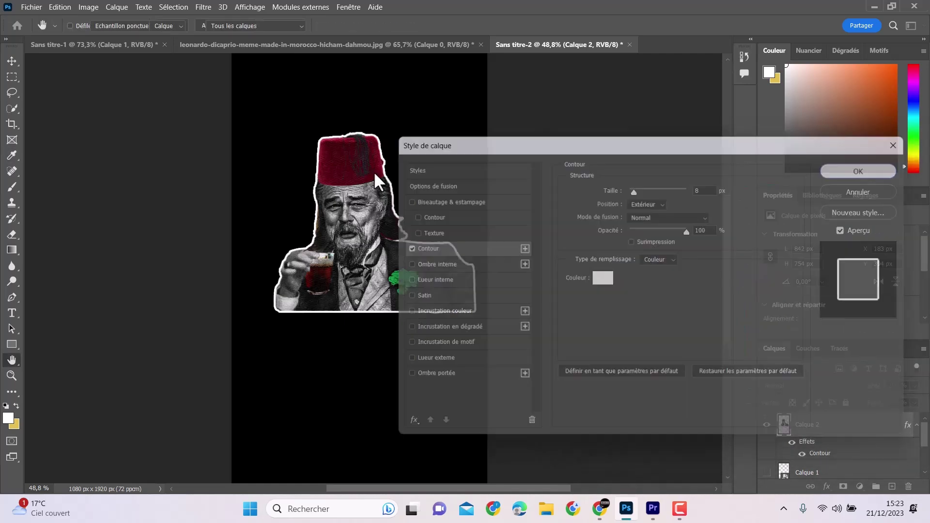
Hide the black Fond 1 fill and the white Arrière-plan so the outlined cutout sits on transparency
{"action": "scroll", "coordinate": [359, 224], "scroll_direction": "up", "scroll_amount": 3}
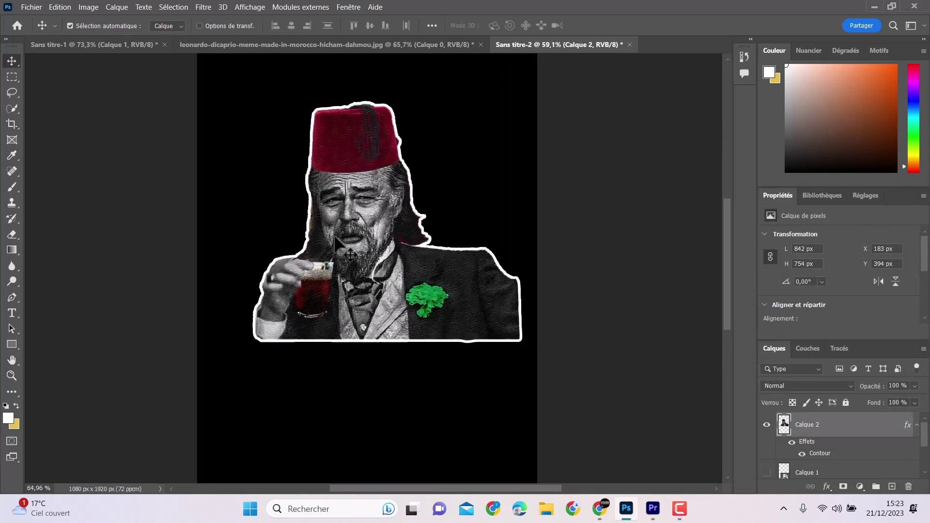
{"action": "scroll", "coordinate": [388, 242], "scroll_direction": "down", "scroll_amount": 1}
{"action": "scroll", "coordinate": [781, 448], "scroll_direction": "down", "scroll_amount": 2}
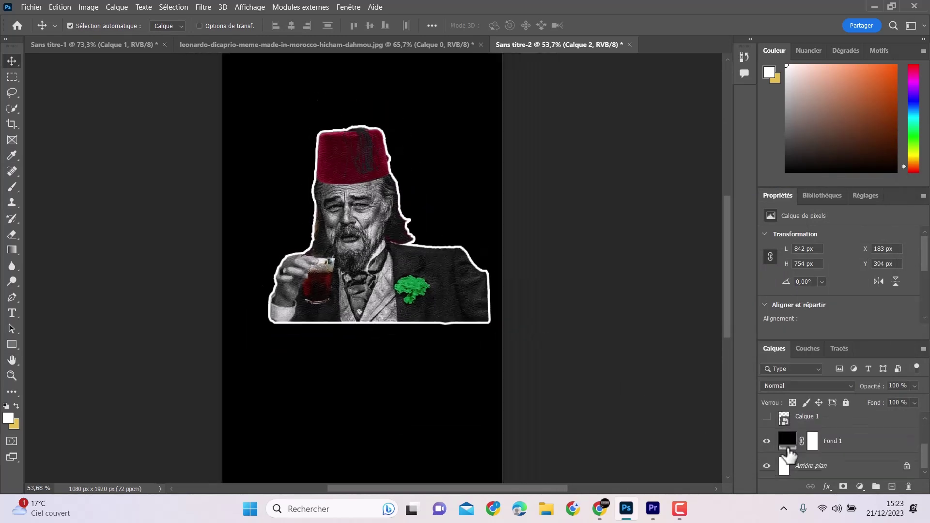
{"action": "left_click", "coordinate": [767, 441]}
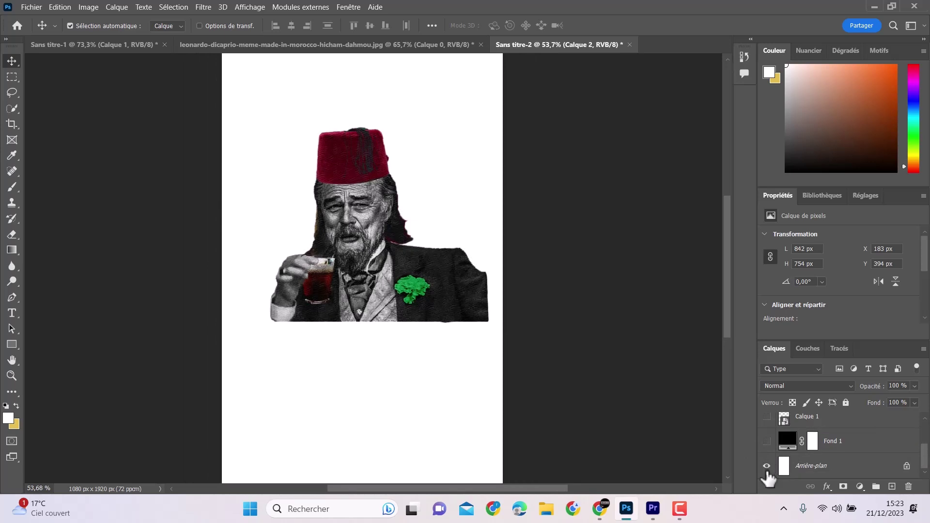
{"action": "left_click", "coordinate": [768, 467]}
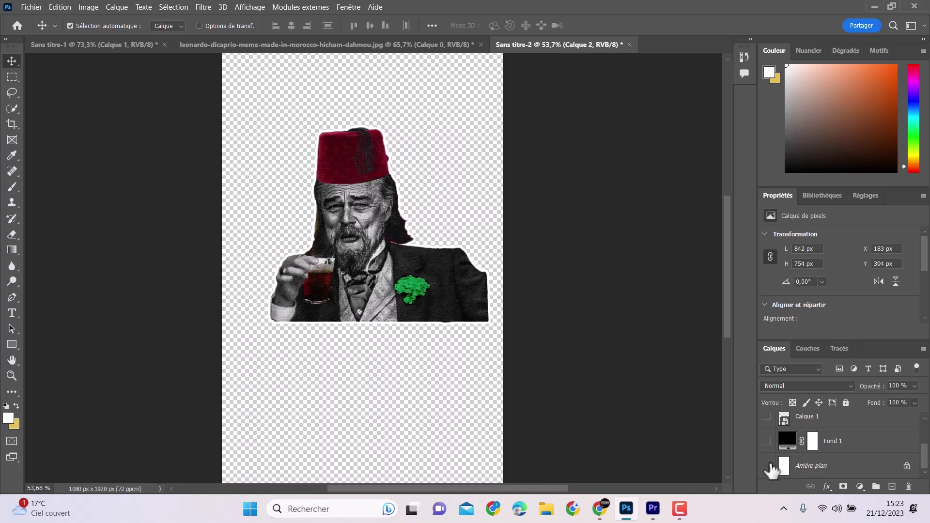
{"action": "scroll", "coordinate": [297, 175], "scroll_direction": "up", "scroll_amount": 1}
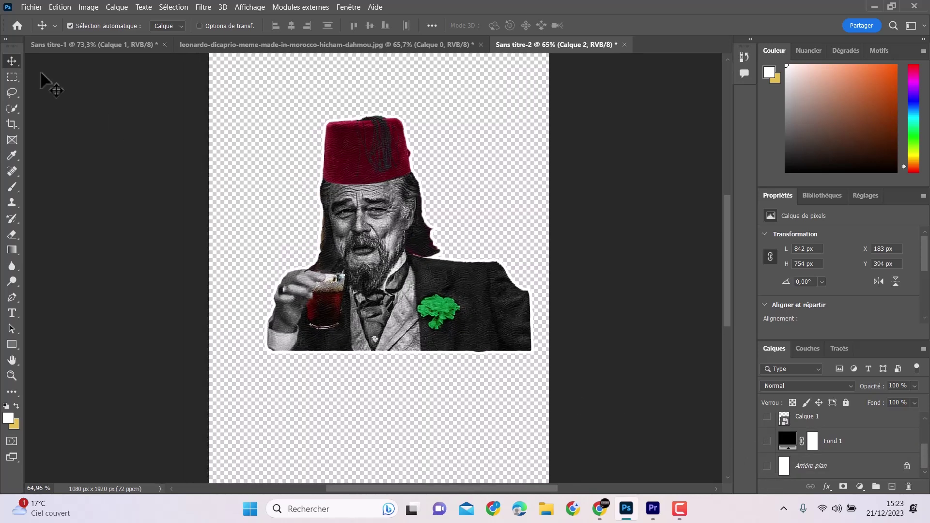
Export the cutout as a transparent 1080 x 1920 PNG named fefefe in Téléchargements and switch to Premiere Pro
{"action": "left_click", "coordinate": [29, 7]}
{"action": "left_click", "coordinate": [208, 199]}
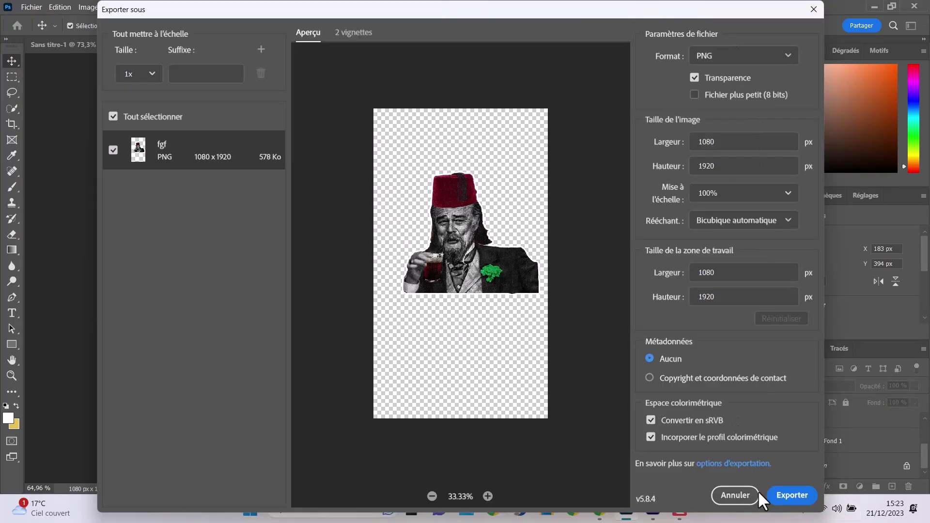
{"action": "left_click", "coordinate": [793, 496]}
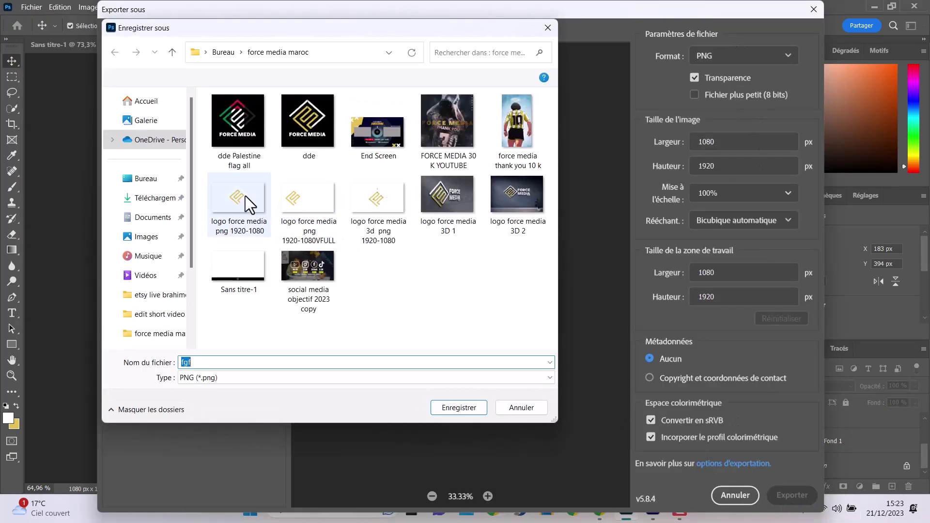
{"action": "left_click", "coordinate": [146, 197]}
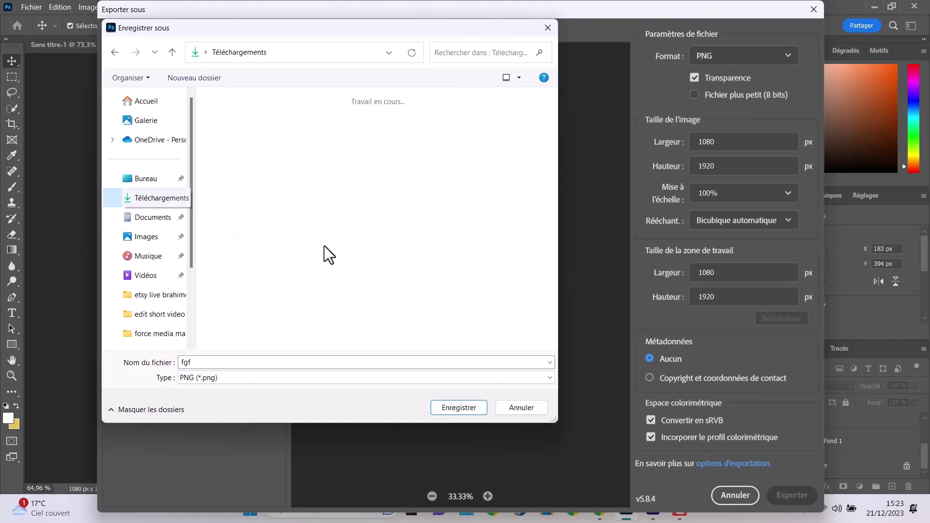
{"action": "left_click", "coordinate": [270, 363]}
{"action": "type", "text": "fefefe"}
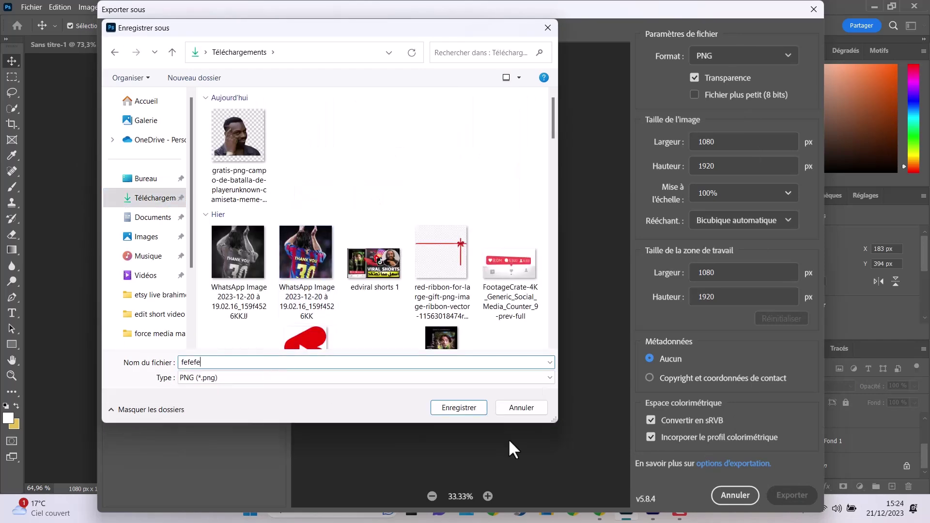
{"action": "left_click", "coordinate": [450, 408]}
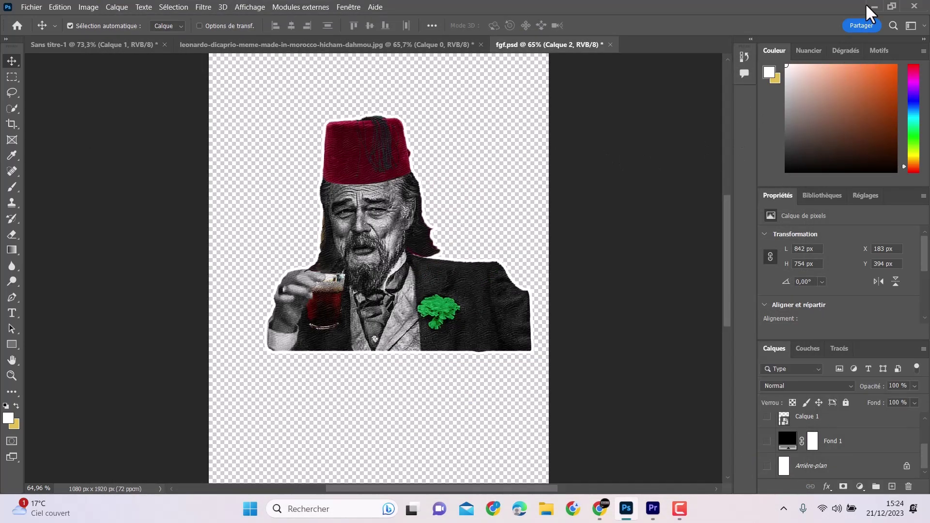
{"action": "left_click", "coordinate": [867, 4]}
{"action": "left_click", "coordinate": [653, 509]}
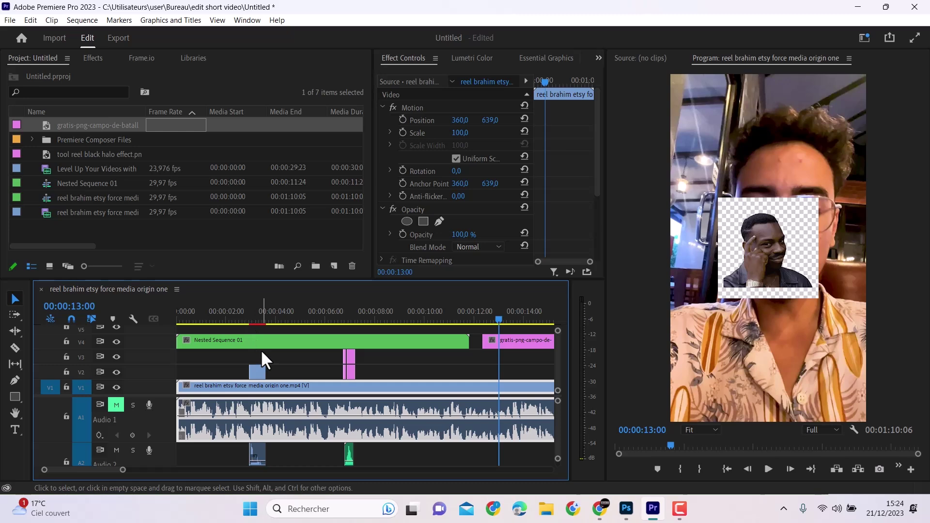
Delete the gratis-png-campo-de-batalla clip from V4 and place fefefe.png there at about 00:00:13:00
{"action": "left_click", "coordinate": [507, 337]}
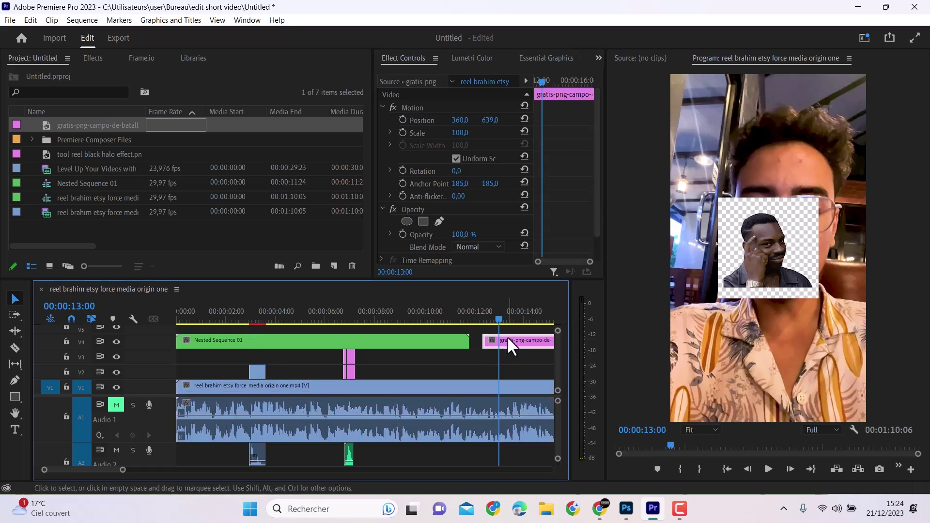
{"action": "key", "text": "Delete"}
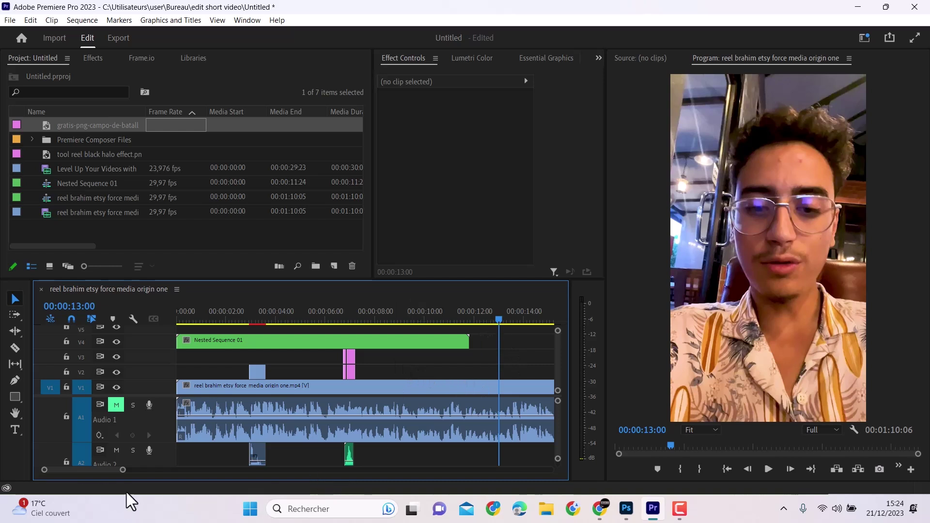
{"action": "left_click_drag", "start_coordinate": [123, 470], "coordinate": [147, 469]}
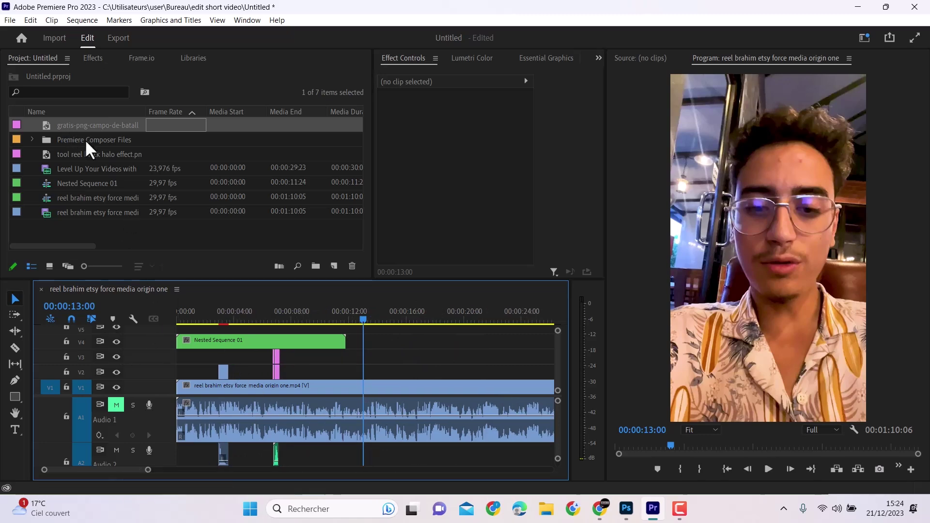
{"action": "left_click_drag", "start_coordinate": [119, 217], "coordinate": [383, 343]}
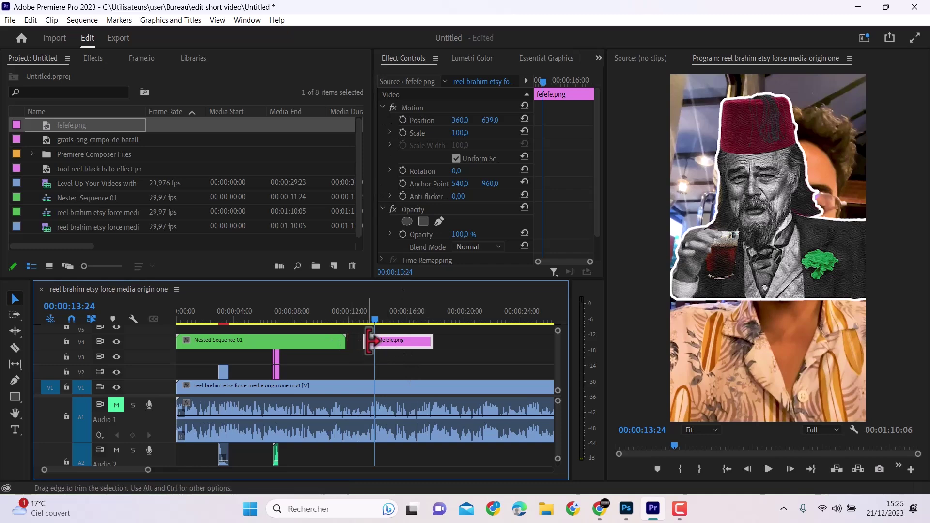
Move the fefefe.png clip up to V5, above Nested Sequence 01, starting at 00:00:00:00
{"action": "left_click_drag", "start_coordinate": [400, 339], "coordinate": [321, 320]}
{"action": "left_click", "coordinate": [324, 311]}
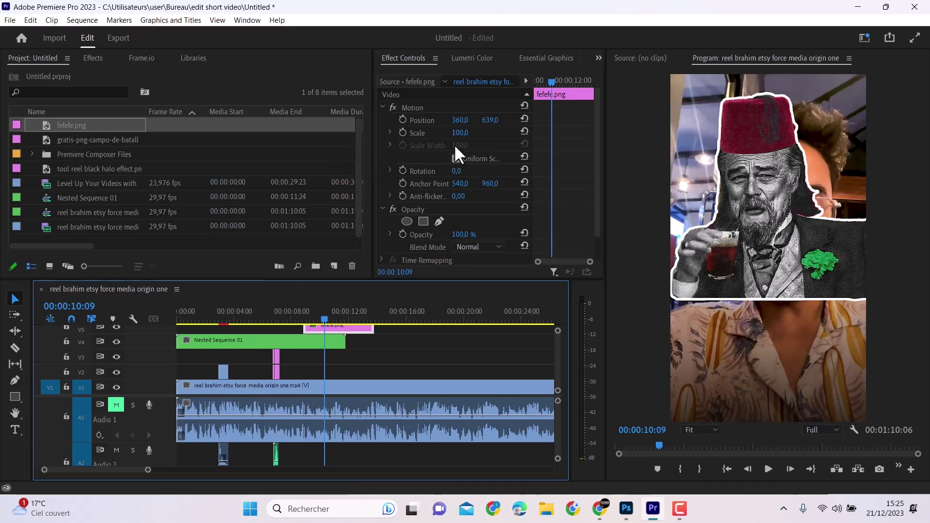
{"action": "left_click", "coordinate": [730, 466]}
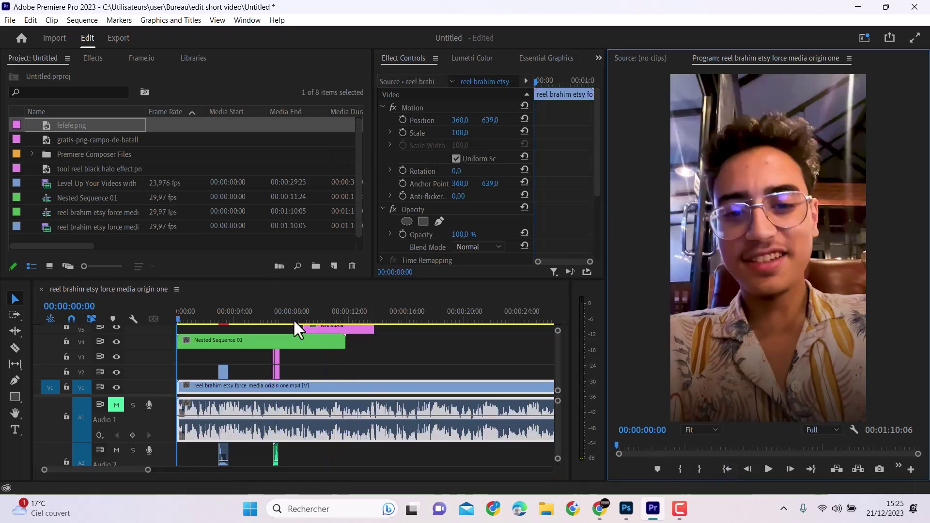
{"action": "left_click_drag", "start_coordinate": [326, 330], "coordinate": [206, 328]}
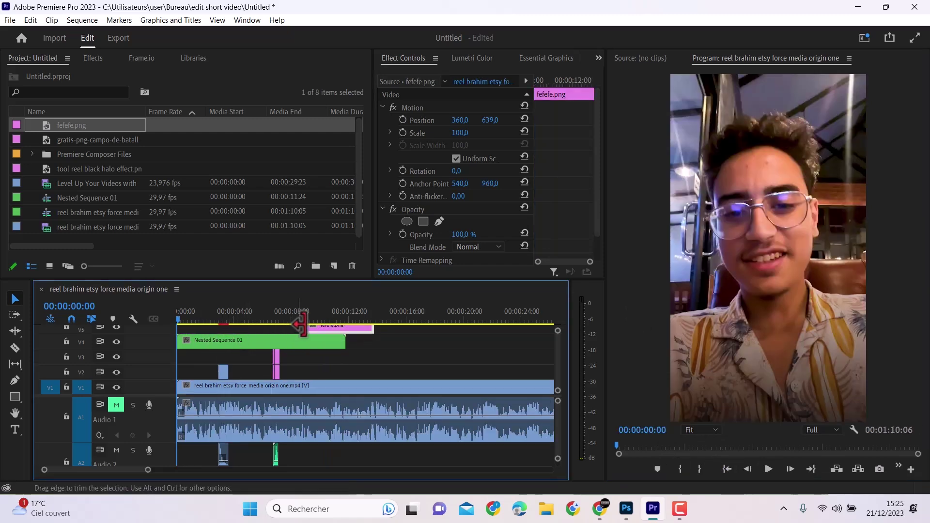
{"action": "left_click_drag", "start_coordinate": [314, 328], "coordinate": [193, 327]}
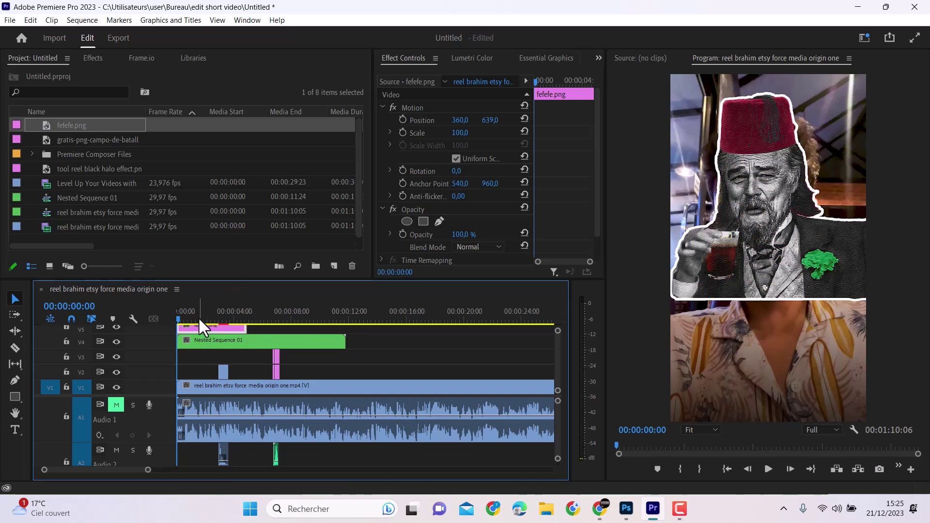
{"action": "left_click_drag", "start_coordinate": [198, 281], "coordinate": [195, 268]}
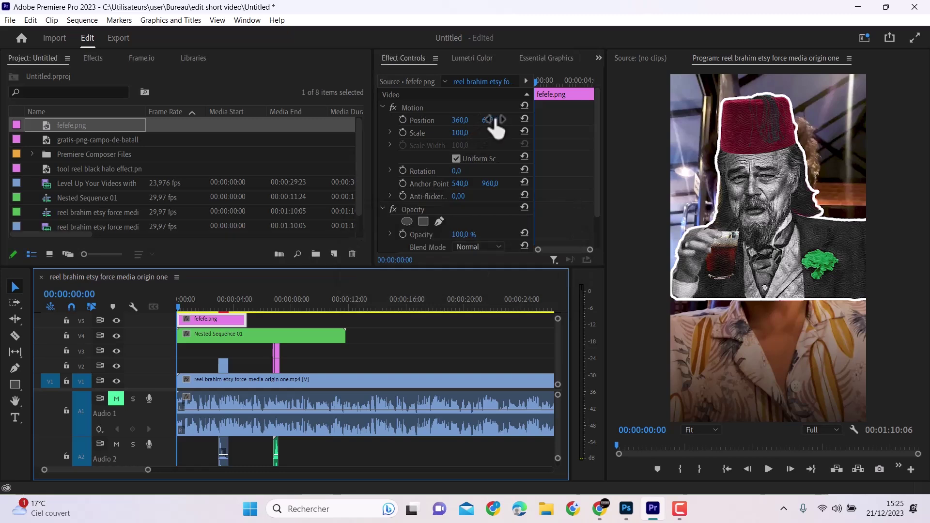
Scale fefefe.png to 56 and set its position to 467, 1181 so the cutout sits in the frame's lower right corner
{"action": "left_click_drag", "start_coordinate": [491, 120], "coordinate": [662, 120]}
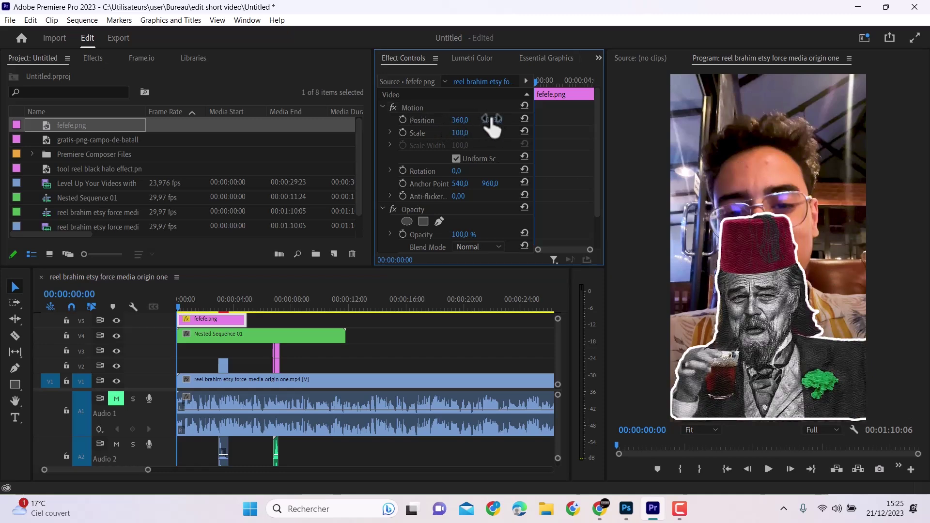
{"action": "left_click_drag", "start_coordinate": [492, 120], "coordinate": [467, 119]}
{"action": "left_click_drag", "start_coordinate": [460, 119], "coordinate": [469, 120]}
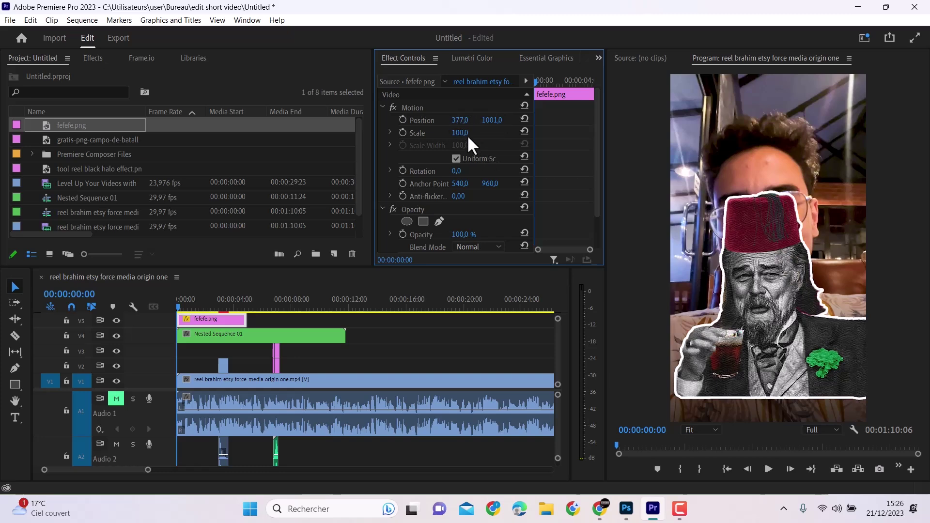
{"action": "left_click_drag", "start_coordinate": [465, 134], "coordinate": [561, 120]}
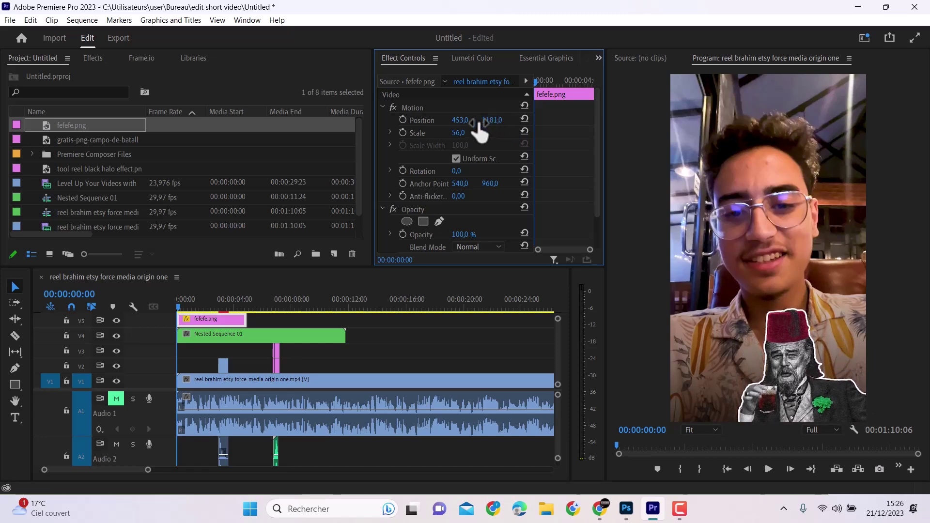
{"action": "left_click_drag", "start_coordinate": [460, 120], "coordinate": [467, 120]}
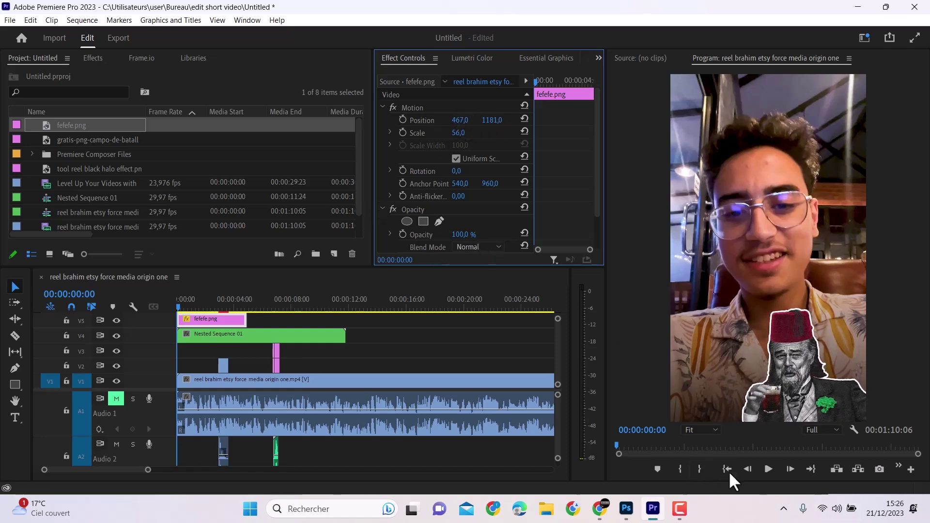
Trim the start of the fefefe.png clip to 00:00:00:11 and play the sequence from its beginning
{"action": "left_click", "coordinate": [184, 302]}
{"action": "key", "text": "="}
{"action": "key", "text": "="}
{"action": "key", "text": "="}
{"action": "left_click_drag", "start_coordinate": [179, 319], "coordinate": [241, 319]}
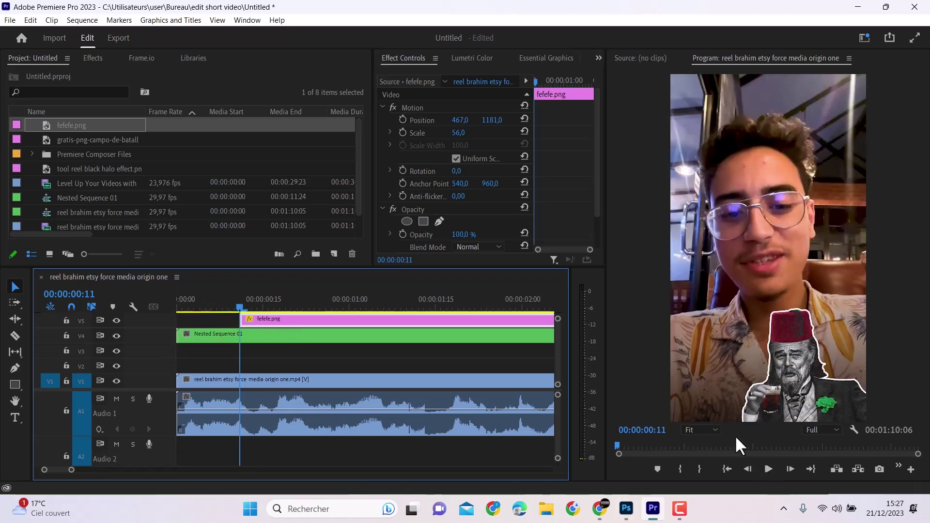
{"action": "left_click", "coordinate": [727, 470]}
{"action": "left_click", "coordinate": [768, 468]}
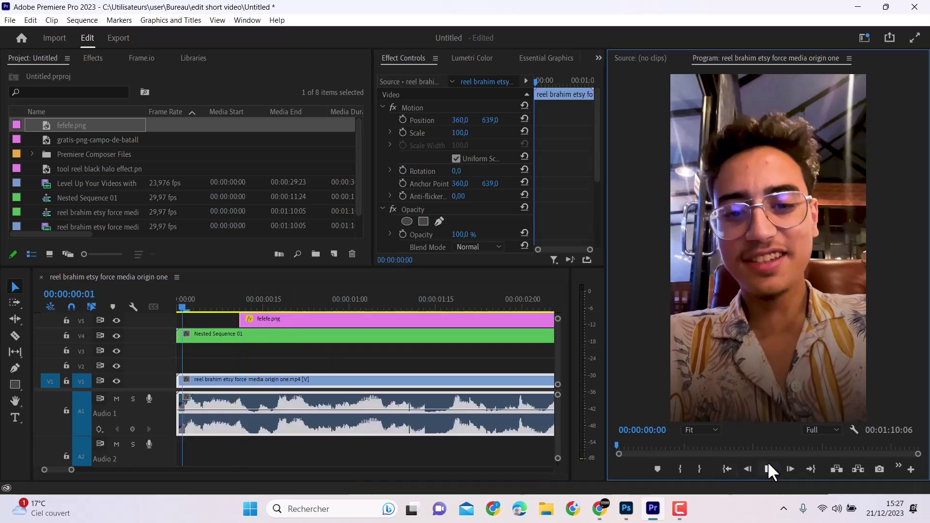
{"action": "left_click", "coordinate": [768, 465]}
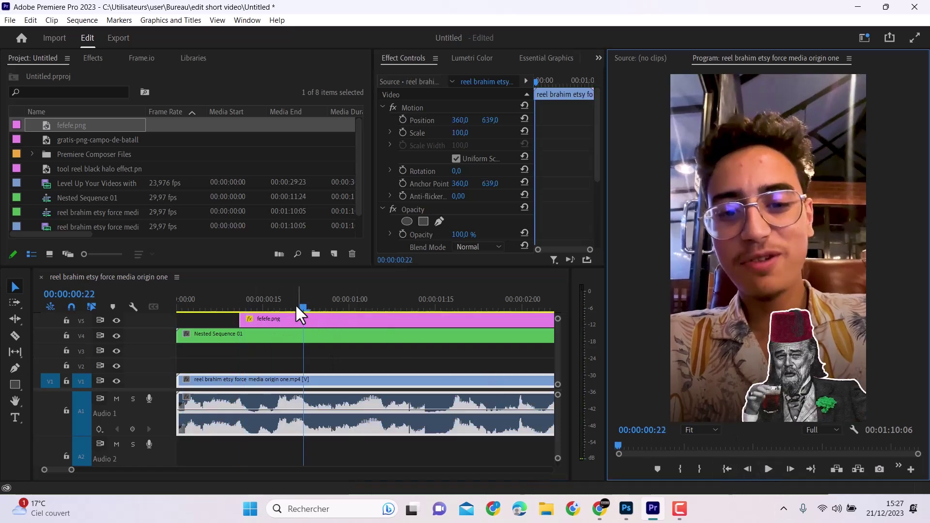
At 00:00:00:11, set the cutout's position to 467, 1600 below the frame and turn on Position keyframing
{"action": "left_click", "coordinate": [240, 307]}
{"action": "left_click", "coordinate": [248, 317]}
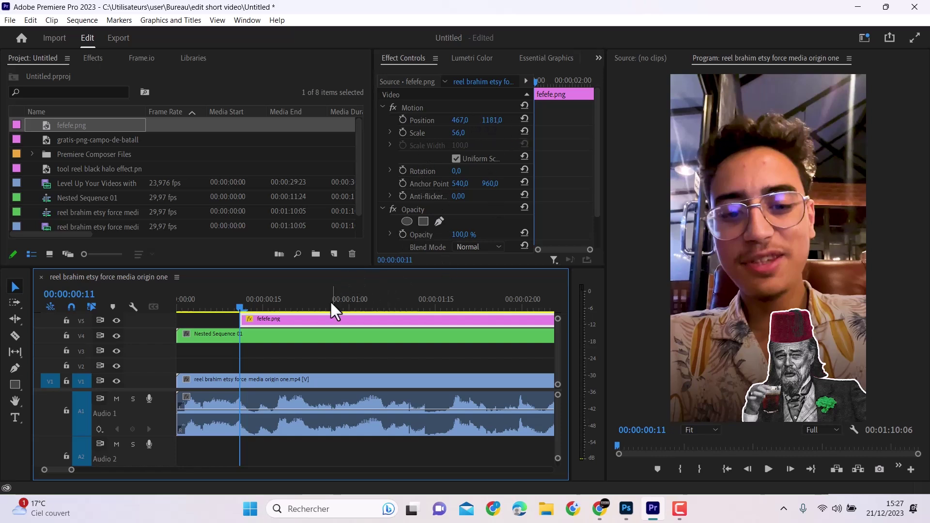
{"action": "left_click_drag", "start_coordinate": [494, 121], "coordinate": [695, 121]}
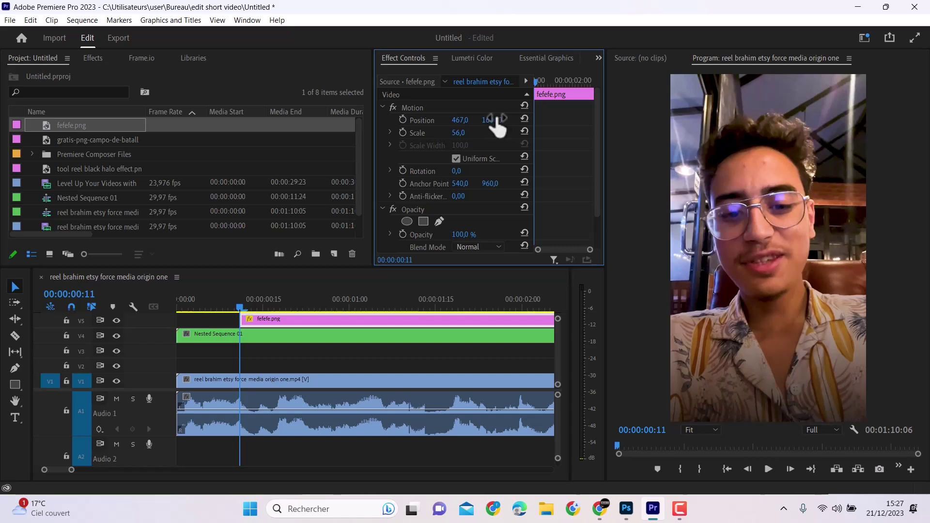
{"action": "left_click", "coordinate": [404, 120]}
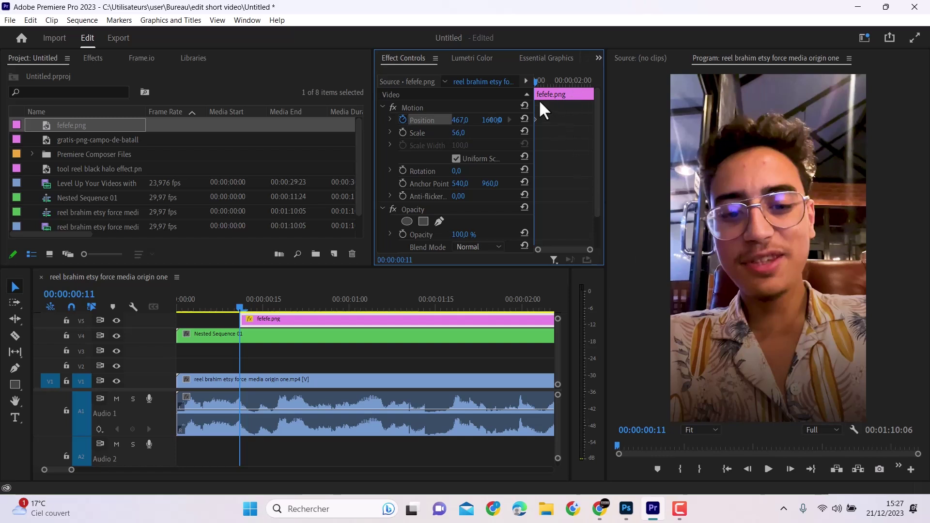
Mute Audio 1 and add a Position keyframe that raises the fefefe.png cutout into view at about 467, 1179
{"action": "left_click_drag", "start_coordinate": [535, 80], "coordinate": [549, 84]}
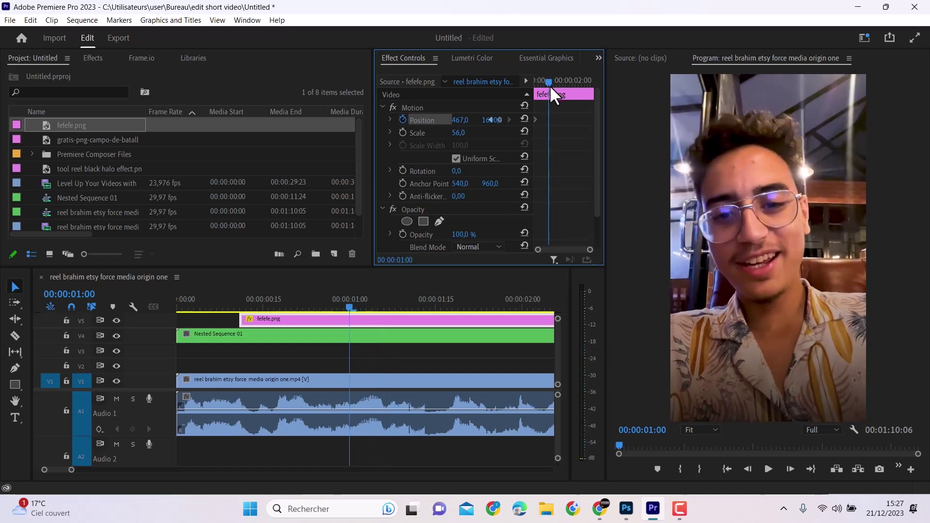
{"action": "left_click", "coordinate": [116, 400]}
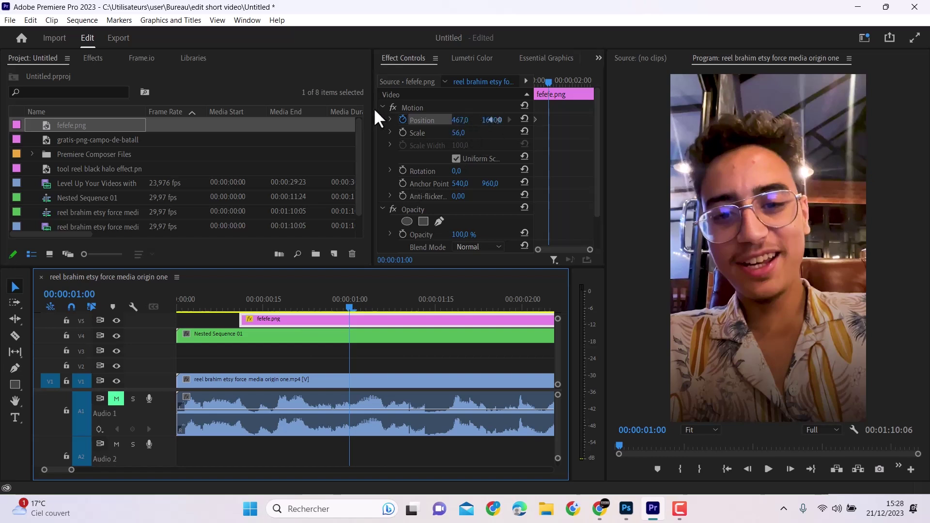
{"action": "left_click_drag", "start_coordinate": [374, 110], "coordinate": [353, 115]}
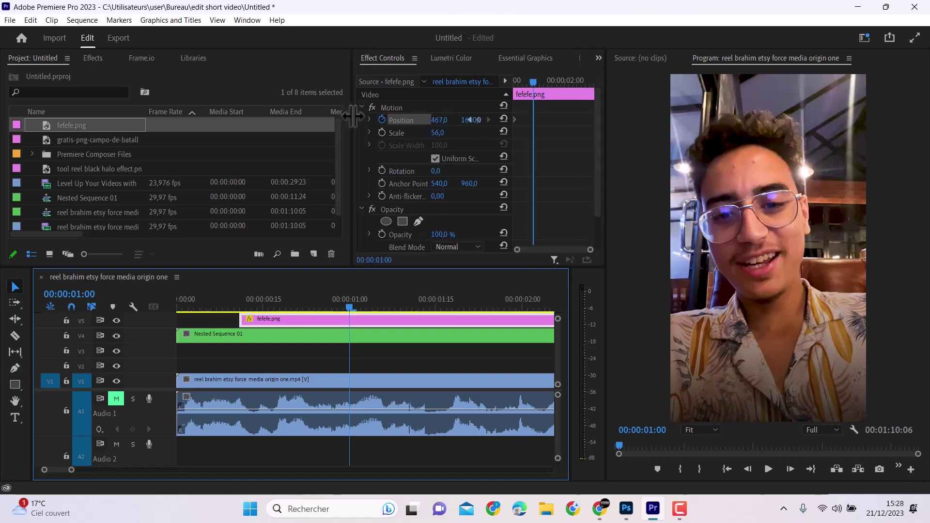
{"action": "mouse_move", "coordinate": [460, 120]}
{"action": "left_mouse_down"}
{"action": "mouse_move", "coordinate": [388, 121]}
{"action": "mouse_move", "coordinate": [470, 119]}
{"action": "left_mouse_up"}
{"action": "left_click", "coordinate": [469, 120]}
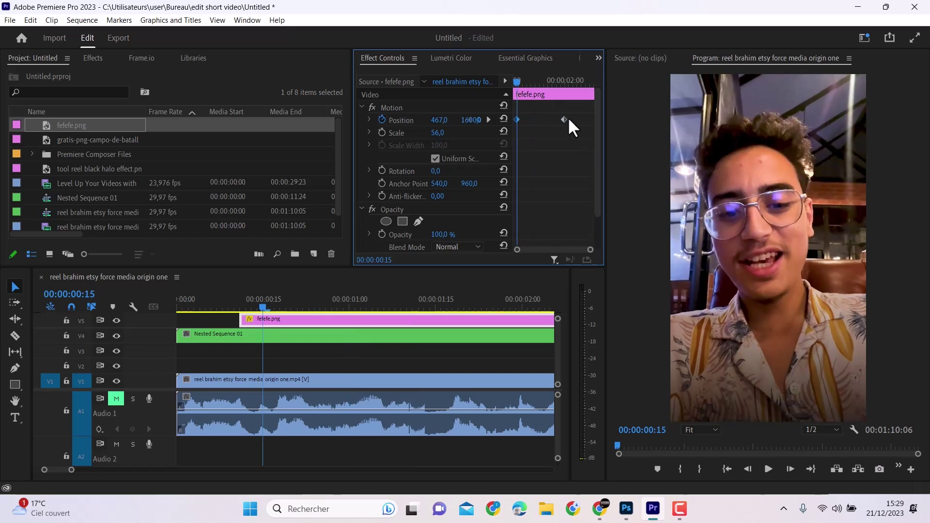
Move the second Position keyframe closer to the first for a faster entrance, play it back and unmute Audio 1
{"action": "left_click_drag", "start_coordinate": [545, 120], "coordinate": [536, 120]}
{"action": "left_click", "coordinate": [767, 468]}
{"action": "key", "text": "space"}
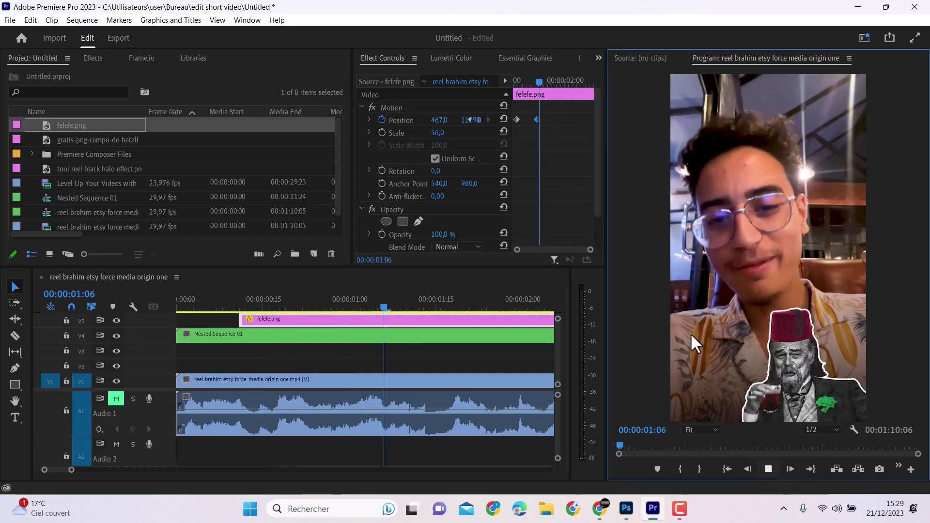
{"action": "left_click_drag", "start_coordinate": [534, 118], "coordinate": [527, 117]}
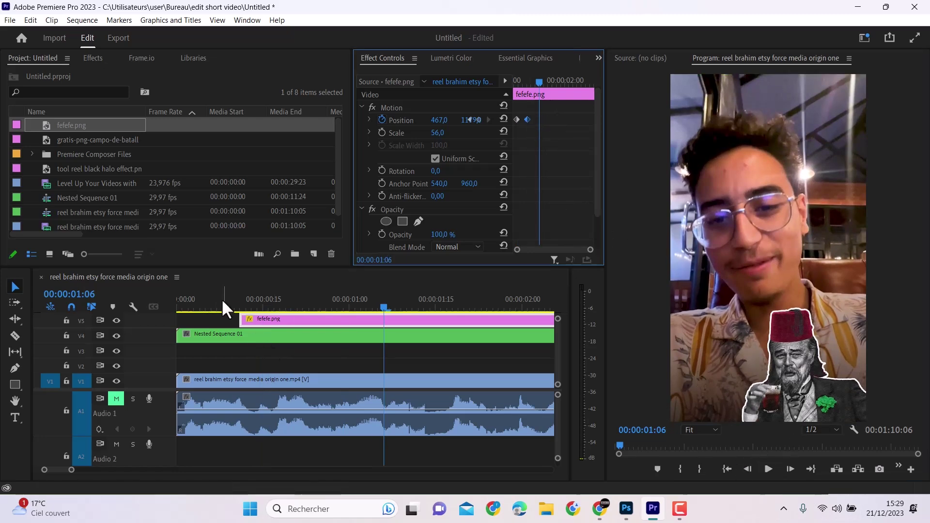
{"action": "left_click", "coordinate": [240, 303]}
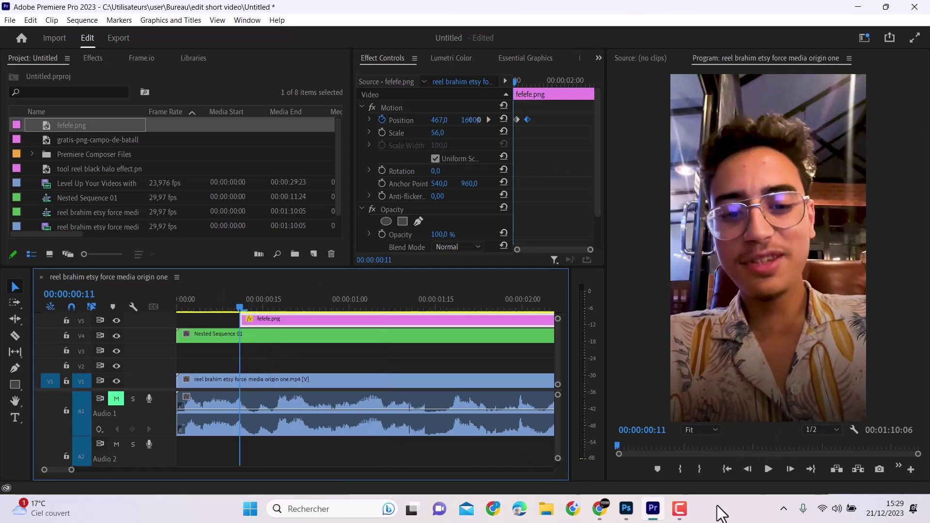
{"action": "left_click", "coordinate": [769, 469]}
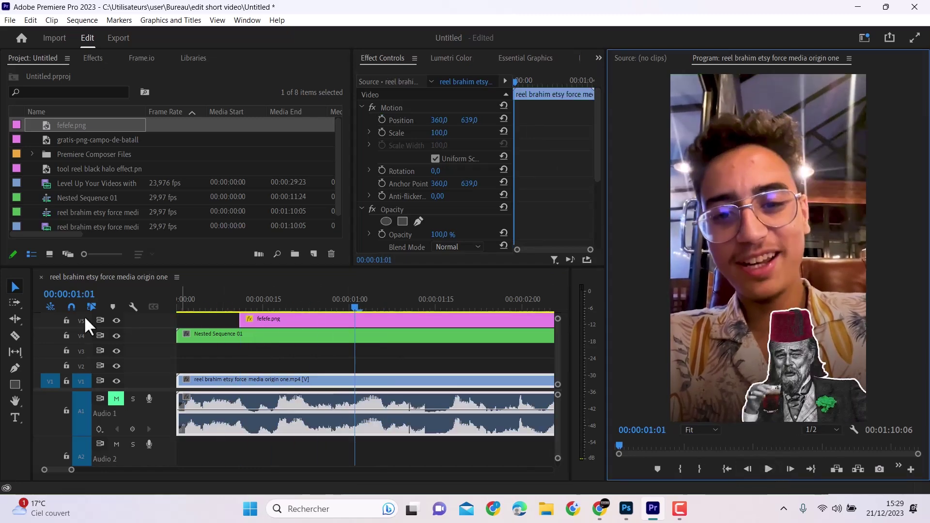
{"action": "left_click", "coordinate": [120, 399]}
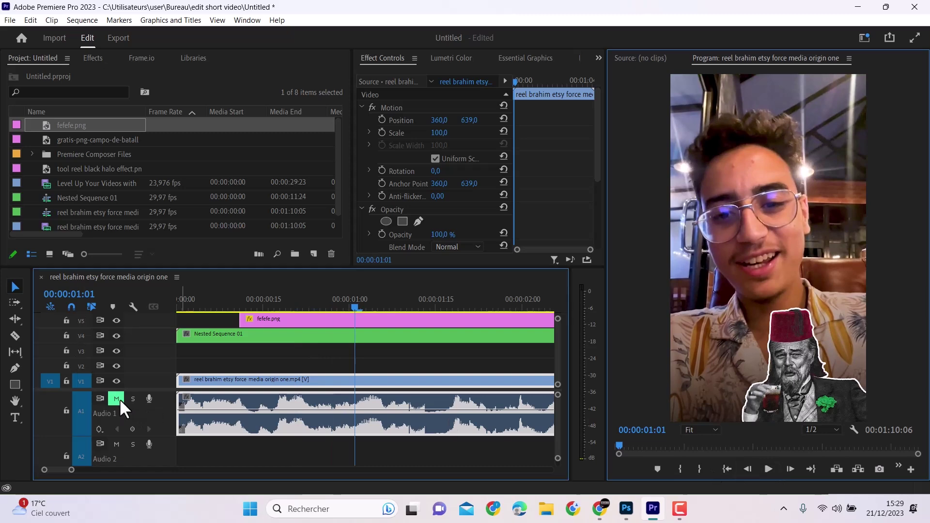
Import pngimg.com - thug_life_PNG24 from the etsy live brahimq4 folder and place it on V6, starting shortly before 00:00:01:00
{"action": "left_click", "coordinate": [189, 303]}
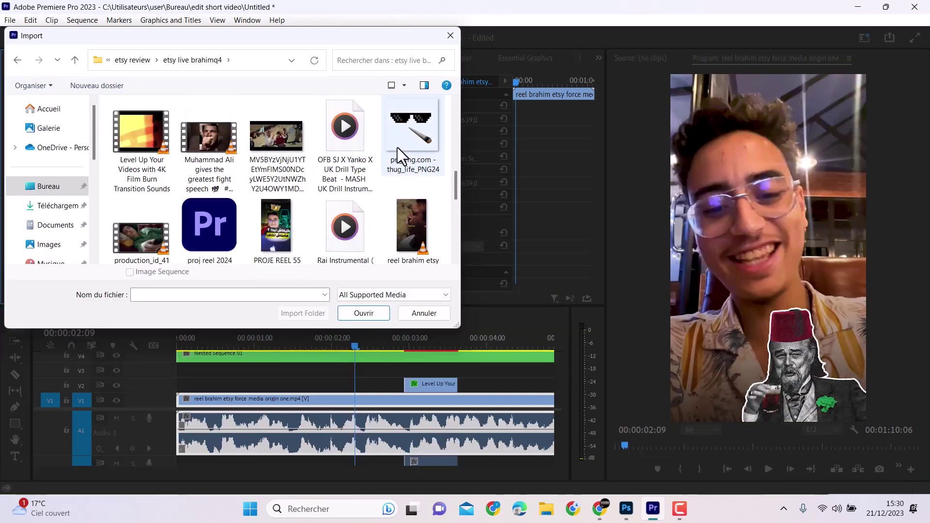
{"action": "double_click", "coordinate": [397, 149]}
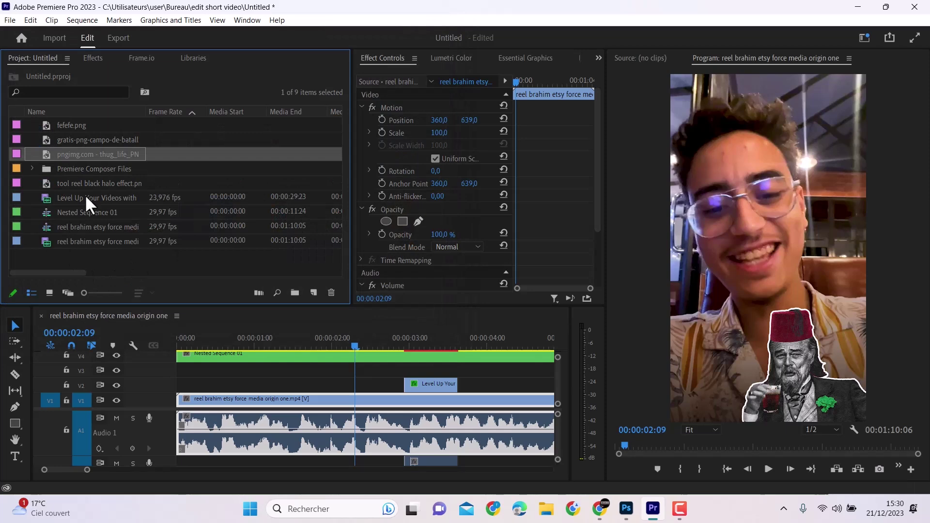
{"action": "left_click_drag", "start_coordinate": [59, 151], "coordinate": [360, 240]}
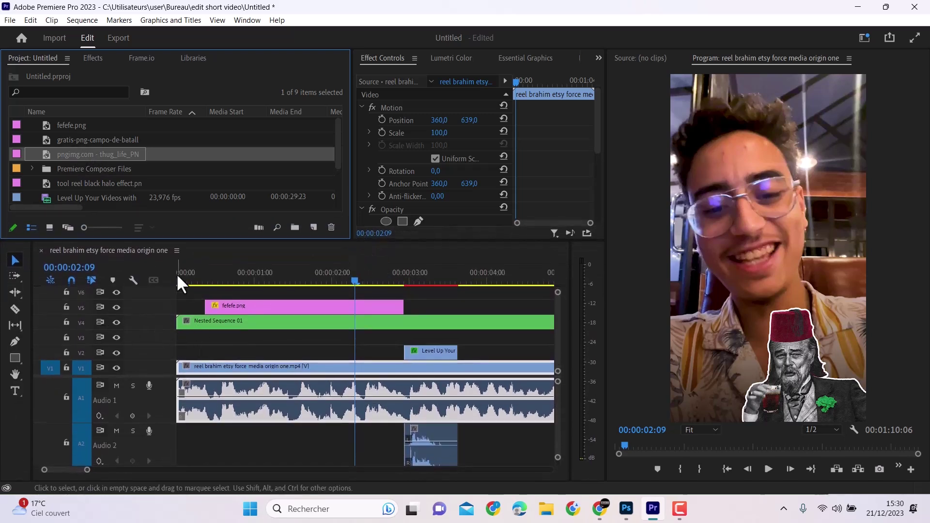
{"action": "left_click_drag", "start_coordinate": [72, 154], "coordinate": [251, 293]}
Scale the thug life glasses to 40 and position them at 430, 1083 over the cutout's face
{"action": "left_click", "coordinate": [284, 273]}
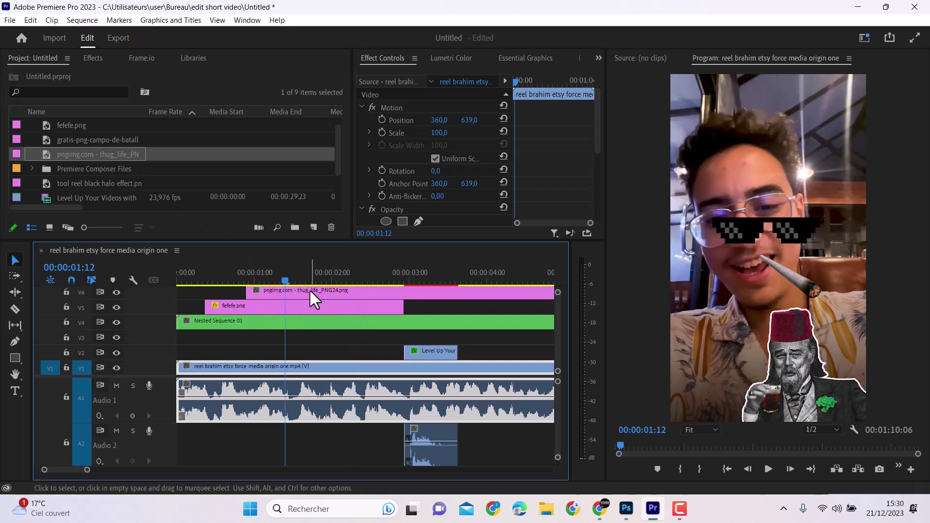
{"action": "left_click", "coordinate": [309, 289]}
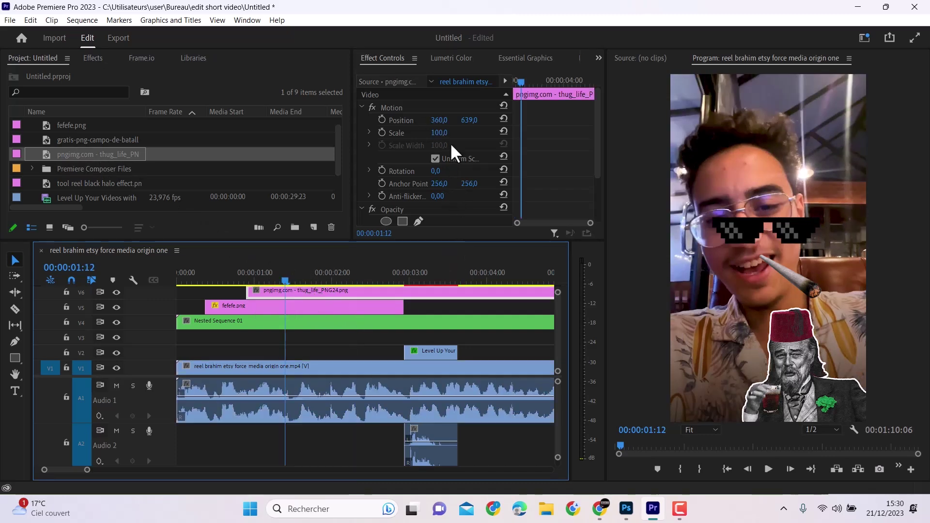
{"action": "left_click_drag", "start_coordinate": [442, 140], "coordinate": [477, 119]}
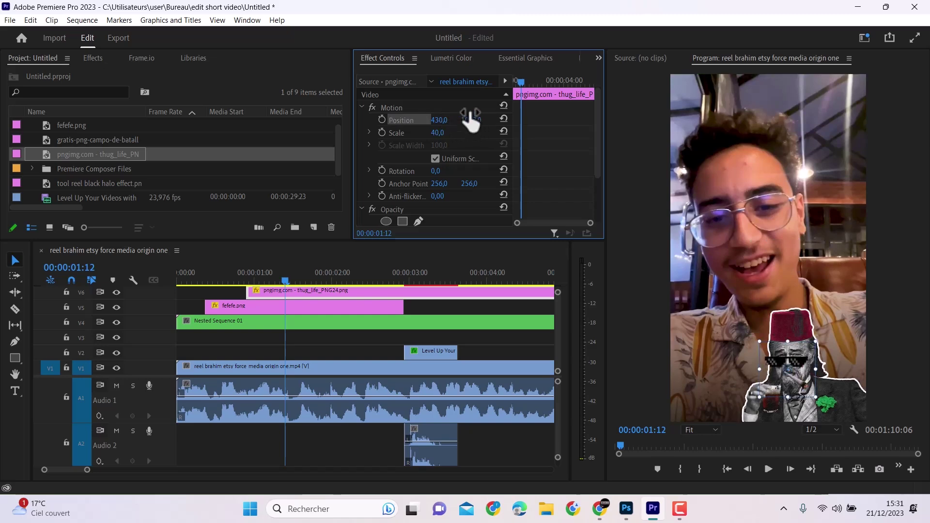
{"action": "left_click", "coordinate": [221, 272]}
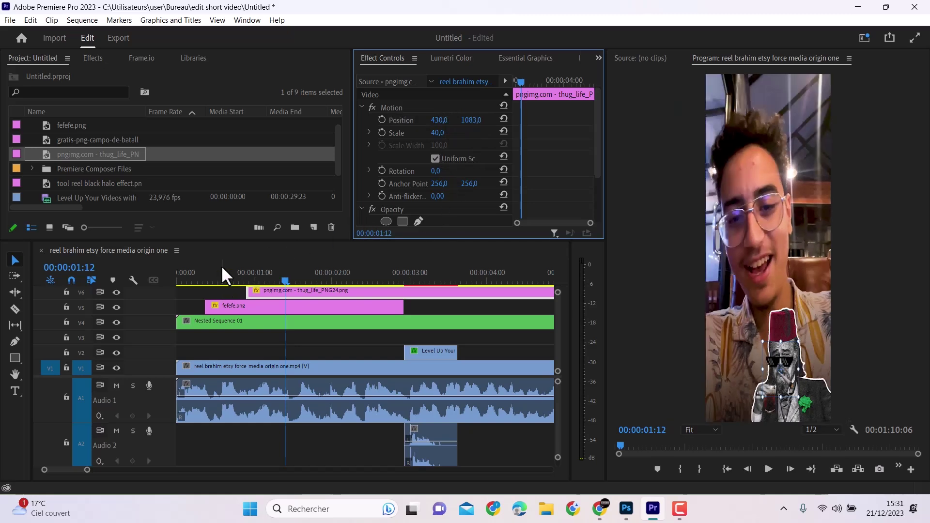
Play back the cutout's entrance and trim the start of the thug life glasses clip to about 00:00:01:24
{"action": "left_click", "coordinate": [773, 467]}
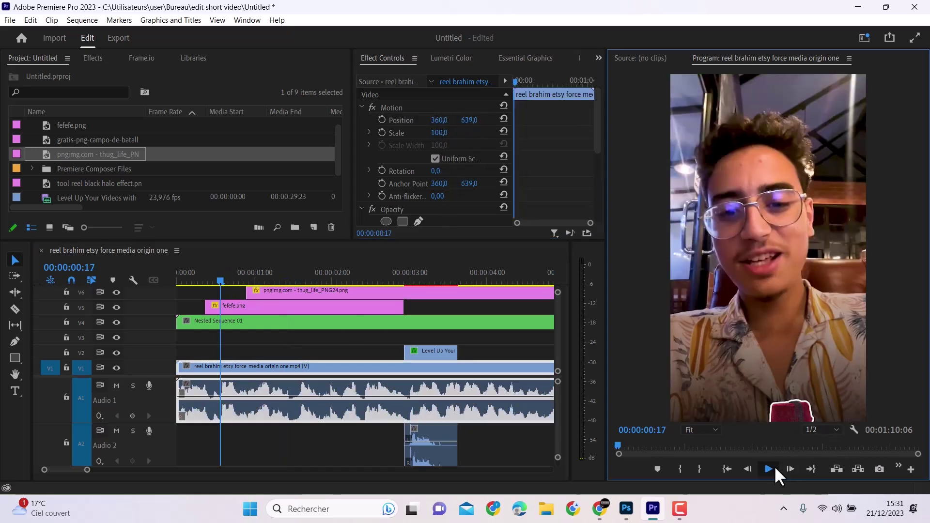
{"action": "left_click", "coordinate": [774, 464]}
{"action": "left_click", "coordinate": [774, 464]}
{"action": "left_click", "coordinate": [774, 464]}
{"action": "left_click_drag", "start_coordinate": [248, 291], "coordinate": [320, 289]}
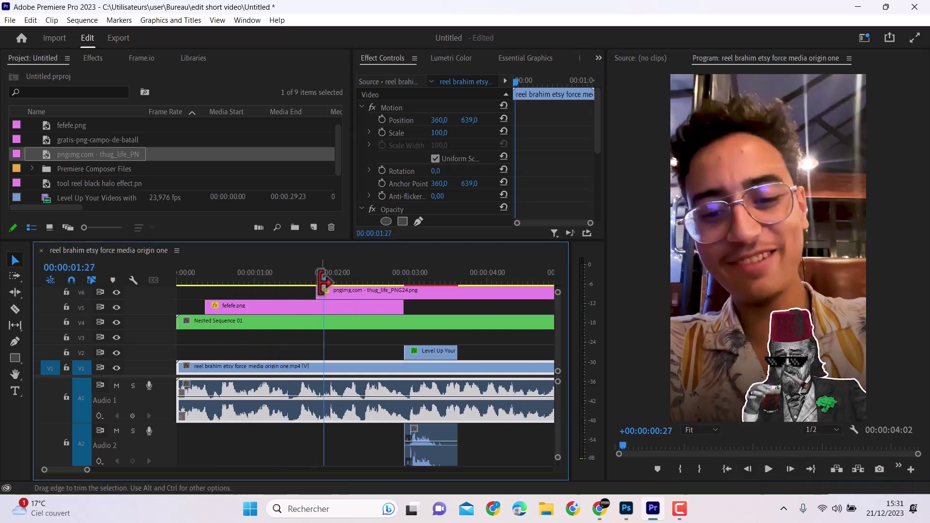
Cut the glasses clip on V6 at 00:00:02:28, where the fefefe.png clip ends, and delete the remainder
{"action": "key", "text": "Down"}
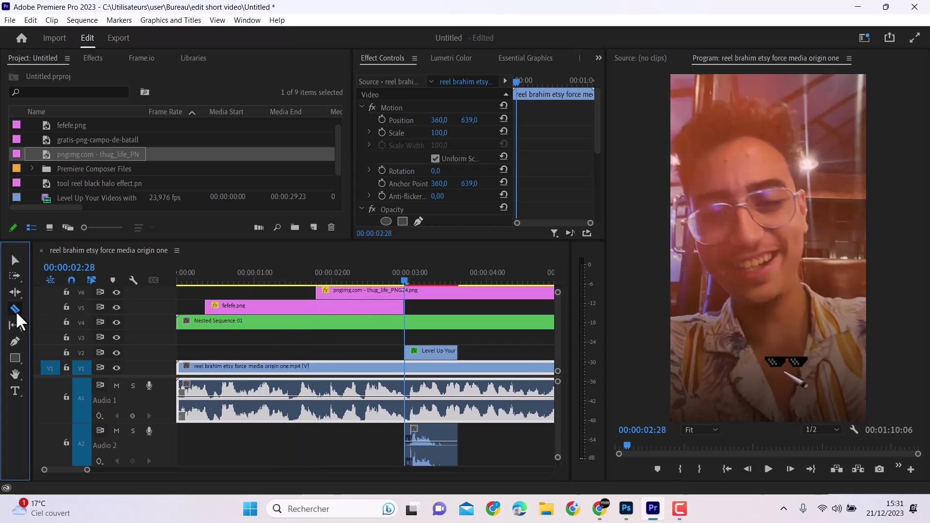
{"action": "left_click", "coordinate": [422, 291]}
{"action": "key", "text": "Delete"}
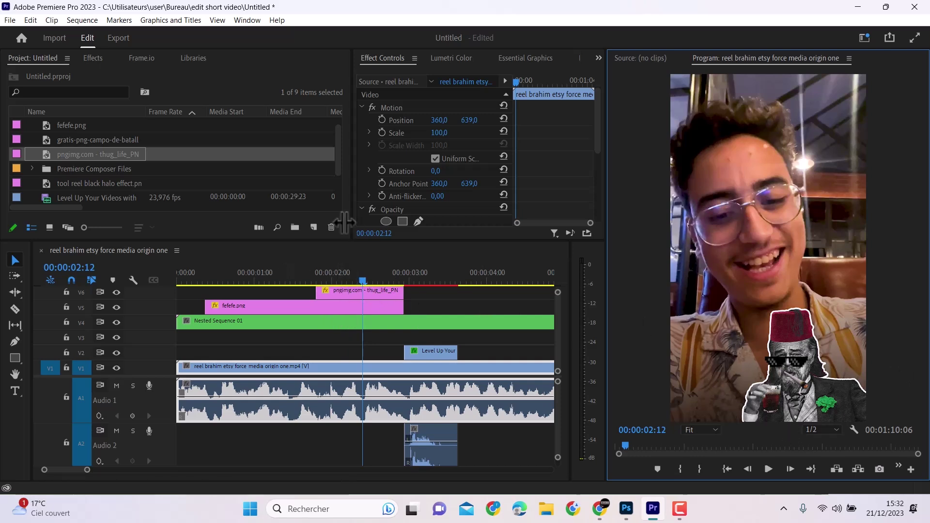
Open the Premiere Composer extension and add the Starter Pack's Glitter shape element on V7, starting just after 00:00:02:00
{"action": "left_click", "coordinate": [242, 19]}
{"action": "mouse_move", "coordinate": [274, 49]}
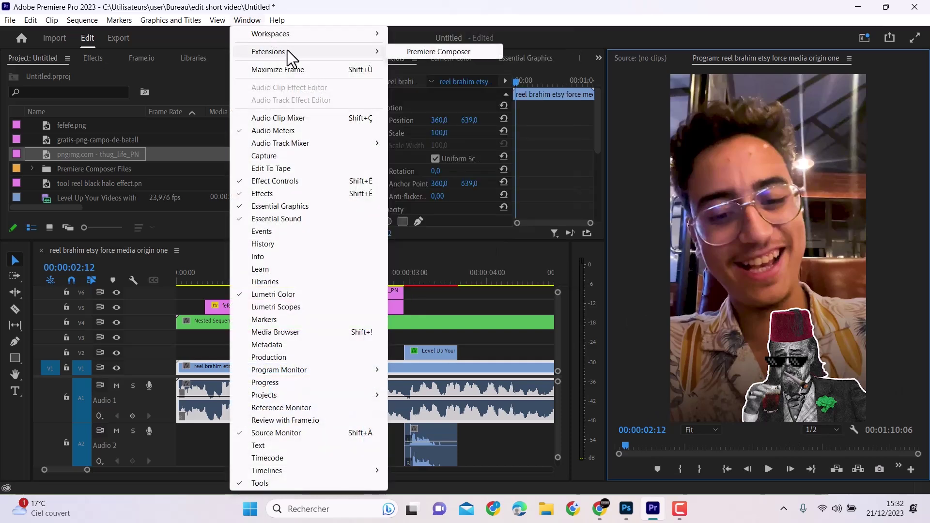
{"action": "left_click", "coordinate": [395, 52]}
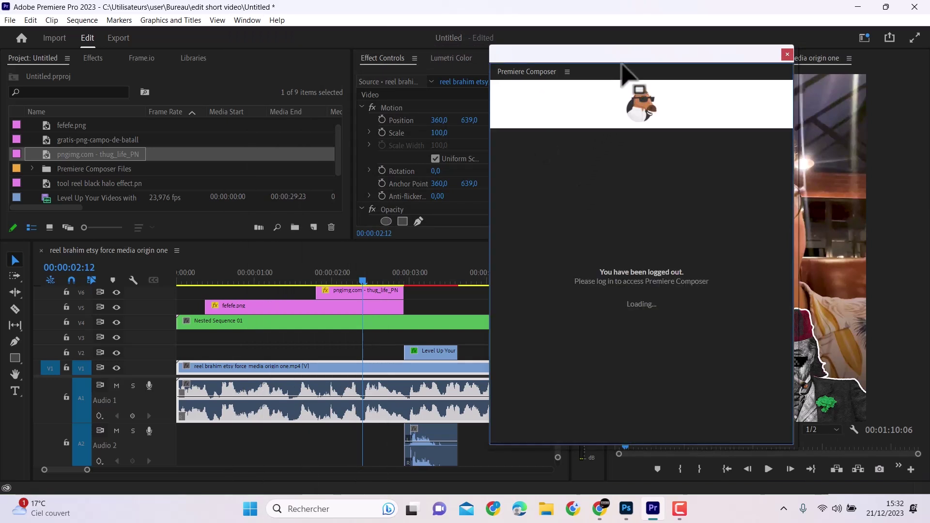
{"action": "left_click", "coordinate": [505, 127]}
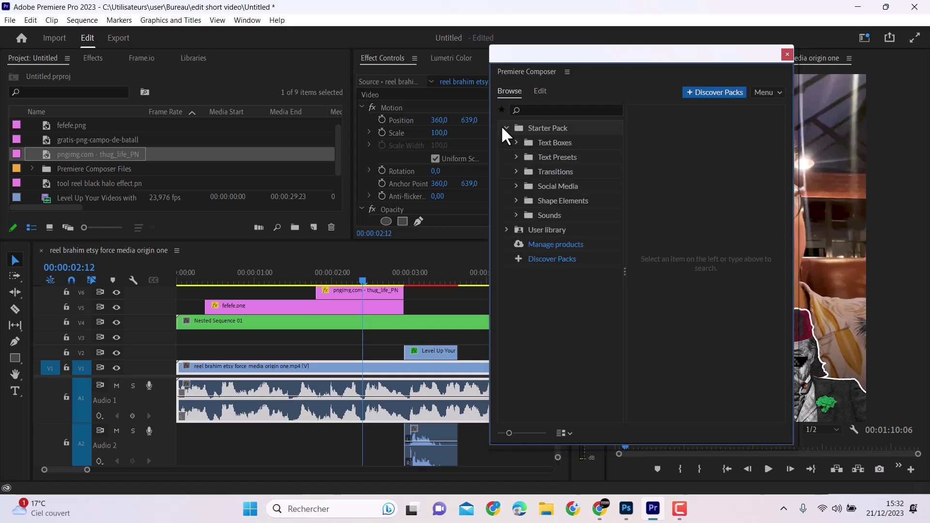
{"action": "left_click", "coordinate": [557, 200]}
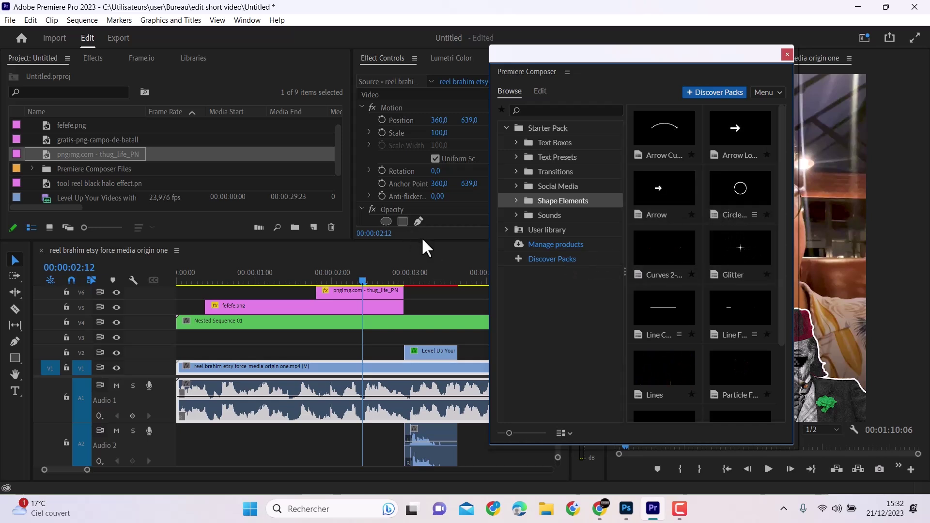
{"action": "left_click_drag", "start_coordinate": [425, 240], "coordinate": [429, 203]}
{"action": "left_click", "coordinate": [713, 252]}
{"action": "left_click_drag", "start_coordinate": [714, 251], "coordinate": [346, 258]}
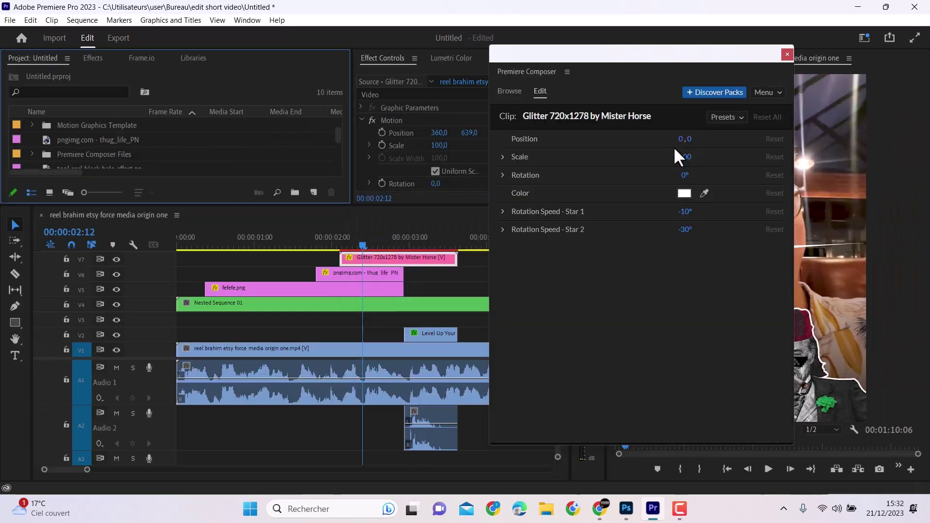
Close Premiere Composer, then scale the Glitter clip to 18 and position it at 468, 1033 over the glasses
{"action": "left_click", "coordinate": [787, 54]}
{"action": "left_click", "coordinate": [364, 257]}
{"action": "left_click_drag", "start_coordinate": [440, 151], "coordinate": [509, 132]}
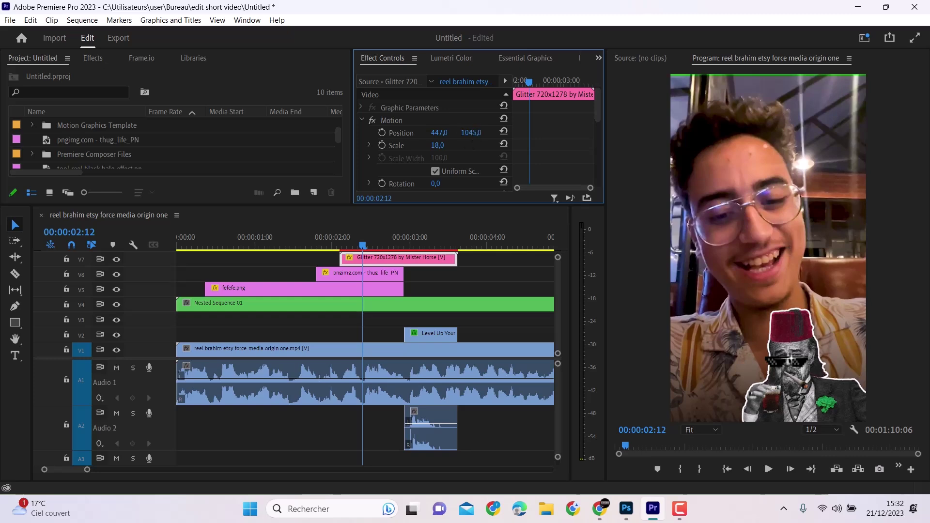
{"action": "left_click_drag", "start_coordinate": [439, 133], "coordinate": [435, 157]}
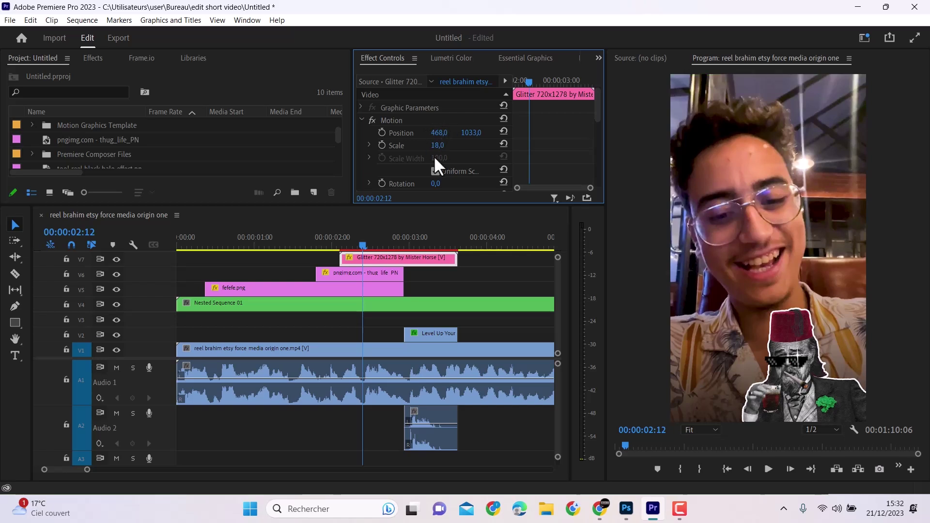
Set the thug life glasses clip's vertical position to 1085
{"action": "left_click", "coordinate": [392, 272]}
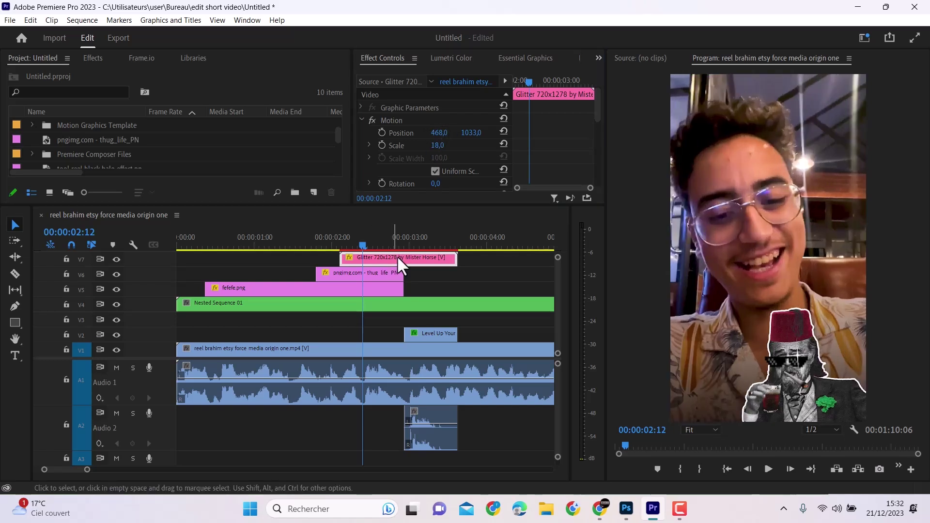
{"action": "left_click", "coordinate": [469, 123]}
{"action": "left_click_drag", "start_coordinate": [470, 123], "coordinate": [468, 124]}
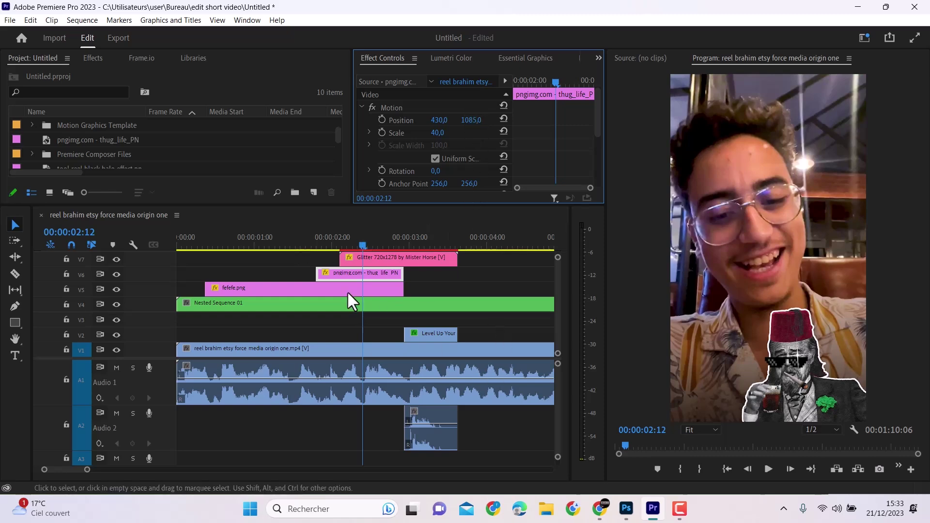
Play back the section from the start of the glasses clip to check the glasses and glitter over the cutout
{"action": "left_click", "coordinate": [317, 241]}
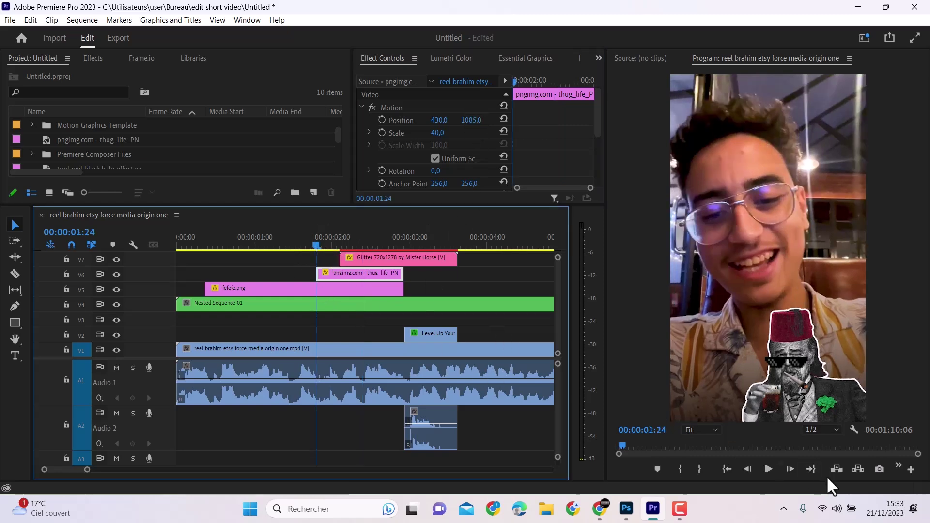
{"action": "left_click", "coordinate": [769, 470]}
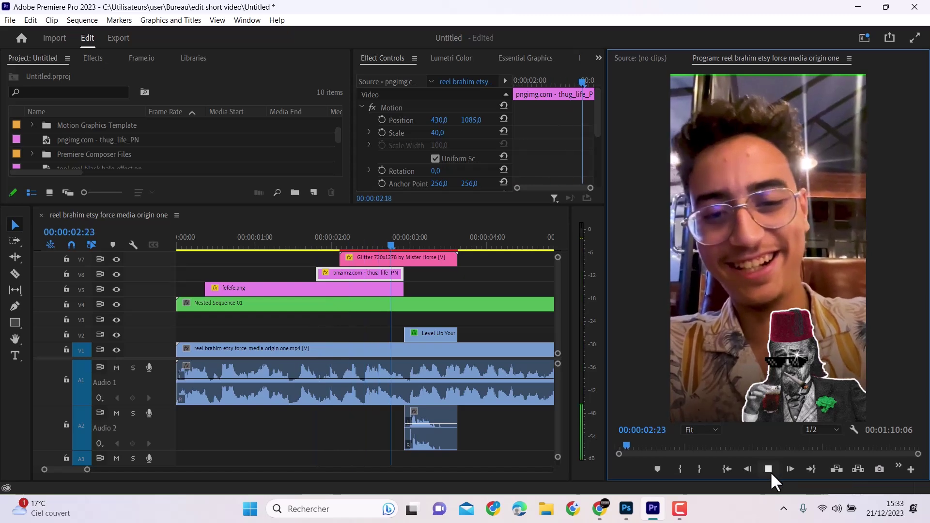
{"action": "left_click", "coordinate": [725, 469]}
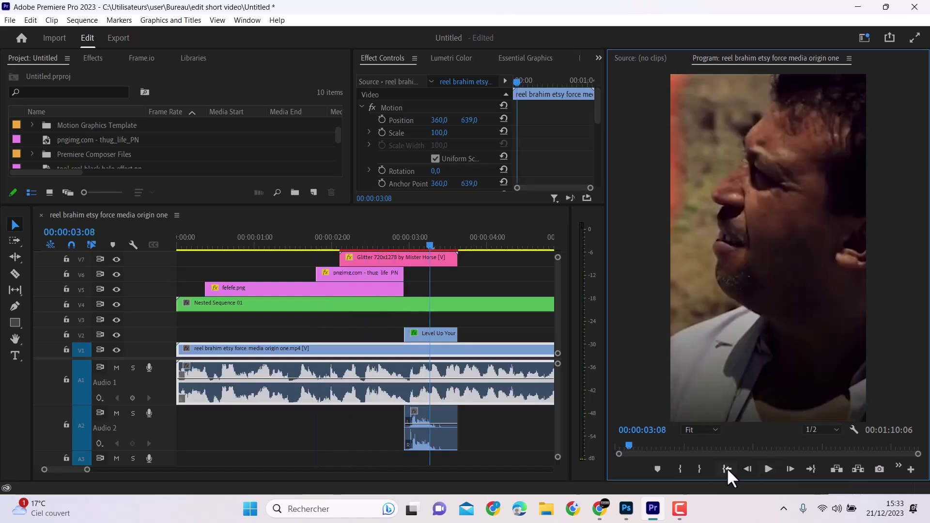
{"action": "left_click", "coordinate": [763, 470]}
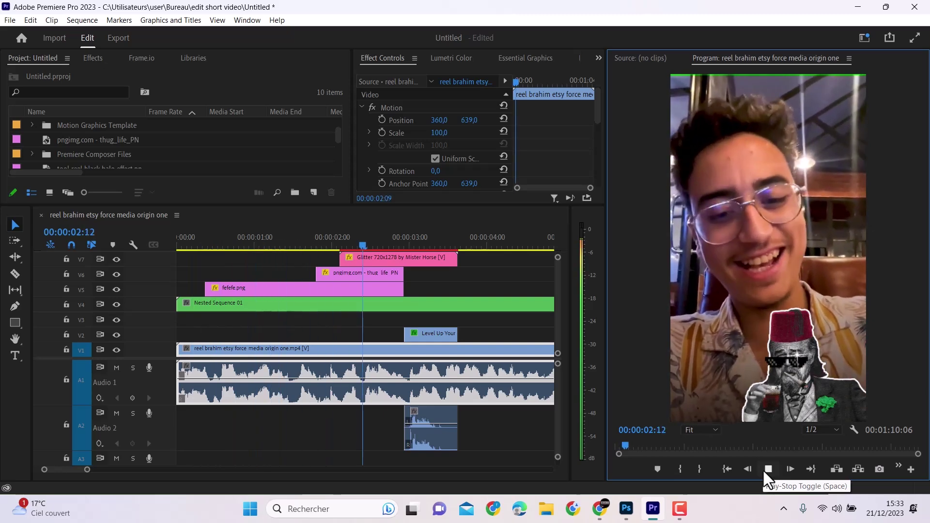
{"action": "left_click", "coordinate": [764, 470]}
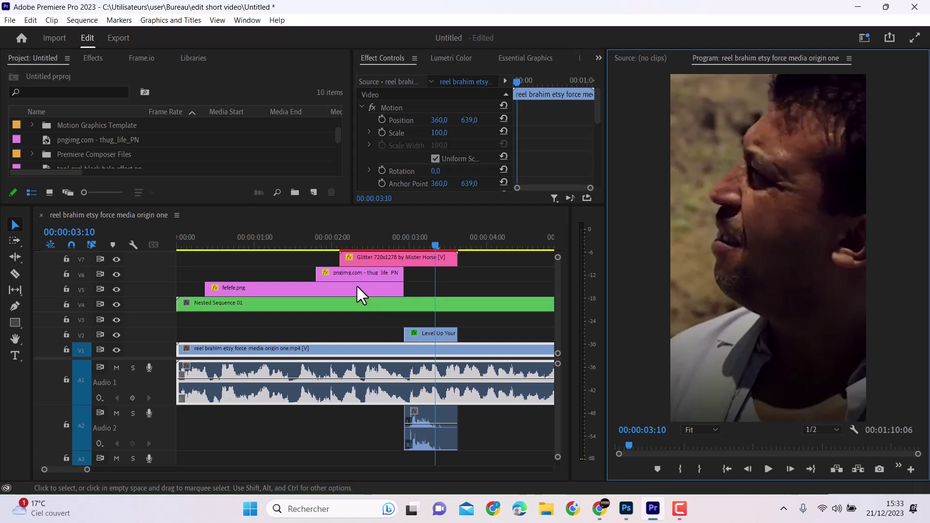
{"action": "left_click", "coordinate": [359, 270]}
{"action": "left_click", "coordinate": [350, 242]}
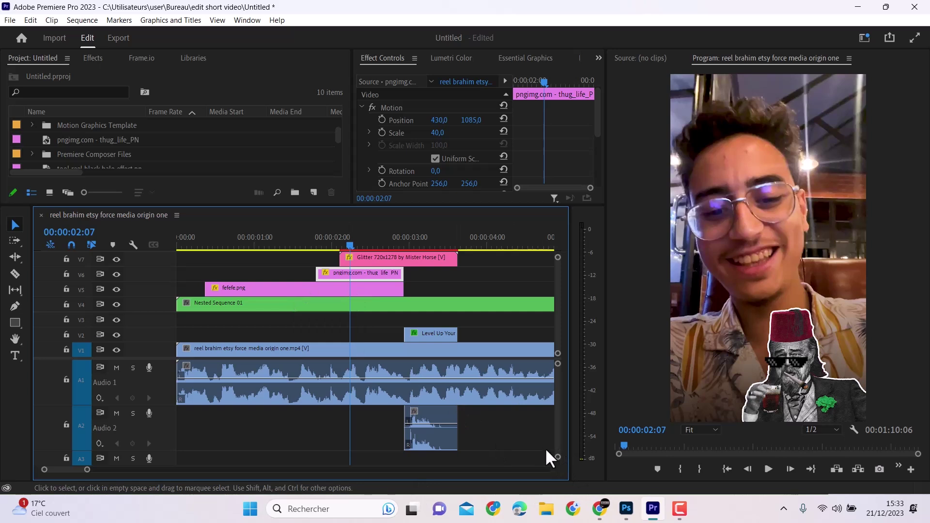
Import the Torn paper transition green screen video from the etsy live brahimq4 folder and place it on V5 at about 00:00:03:19
{"action": "left_click", "coordinate": [484, 237]}
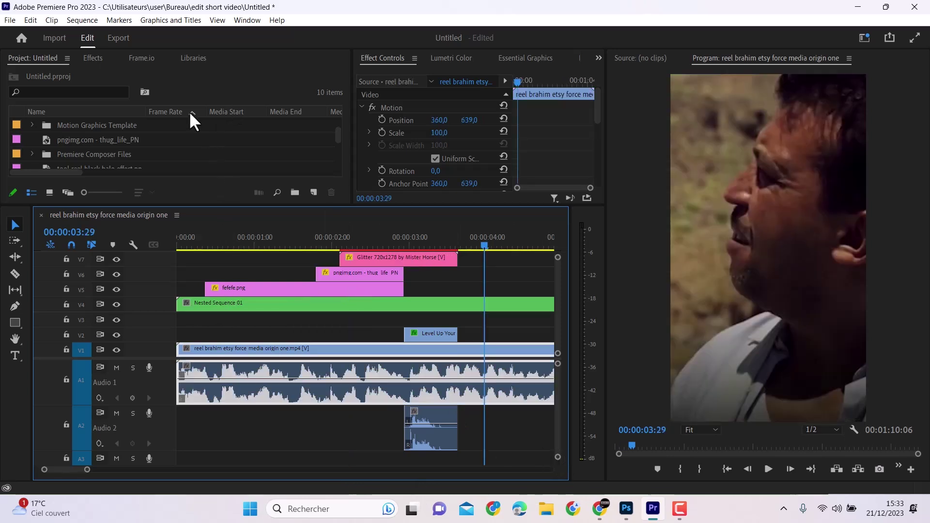
{"action": "scroll", "coordinate": [167, 133], "scroll_direction": "down", "scroll_amount": 3}
{"action": "left_click", "coordinate": [158, 162]}
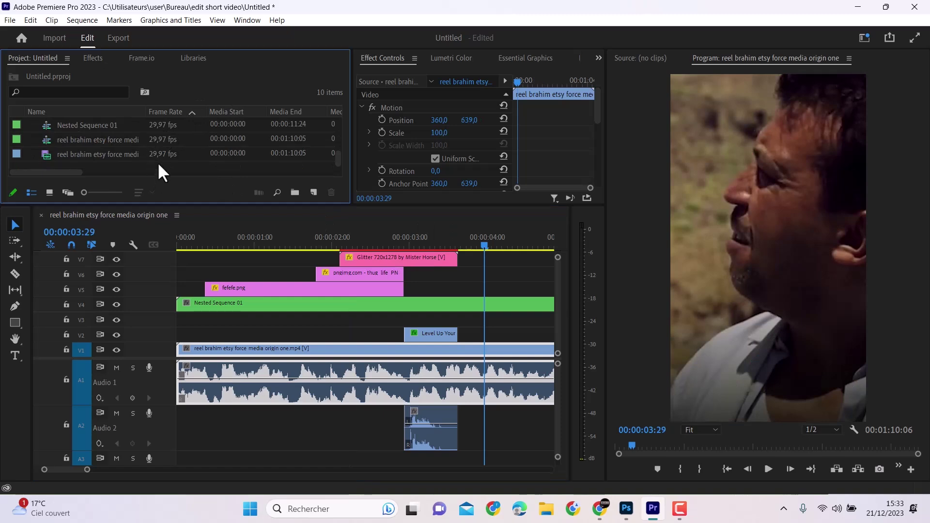
{"action": "double_click", "coordinate": [158, 162]}
{"action": "scroll", "coordinate": [277, 164], "scroll_direction": "down", "scroll_amount": 5}
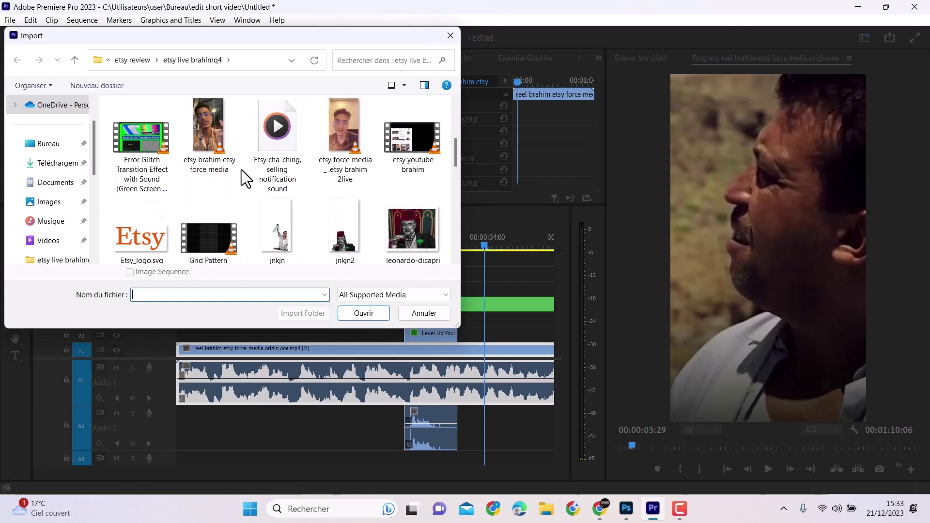
{"action": "scroll", "coordinate": [184, 169], "scroll_direction": "down", "scroll_amount": 4}
{"action": "scroll", "coordinate": [184, 169], "scroll_direction": "down", "scroll_amount": 5}
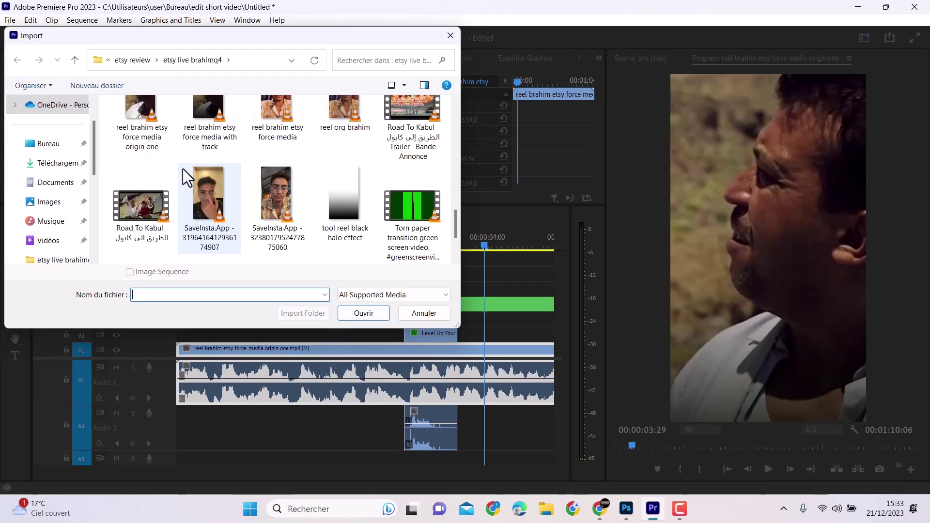
{"action": "double_click", "coordinate": [397, 144]}
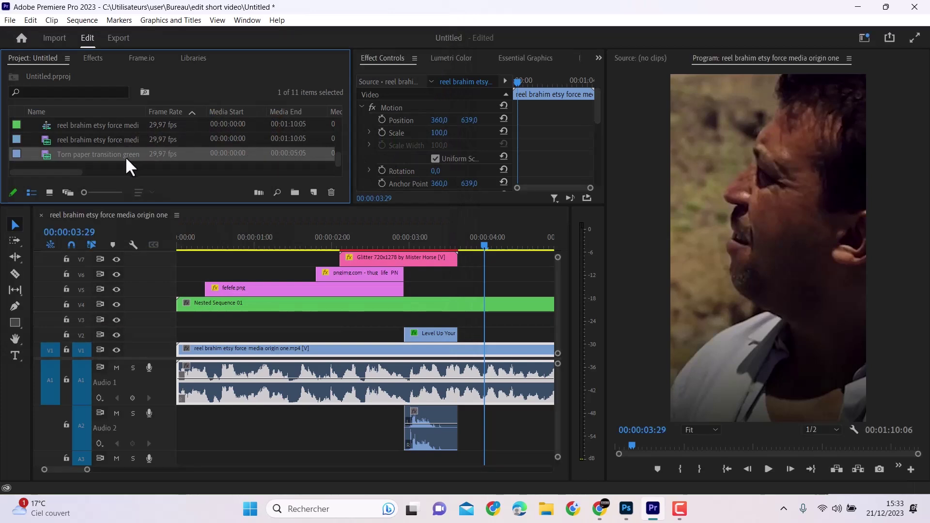
{"action": "left_click_drag", "start_coordinate": [123, 152], "coordinate": [480, 293]}
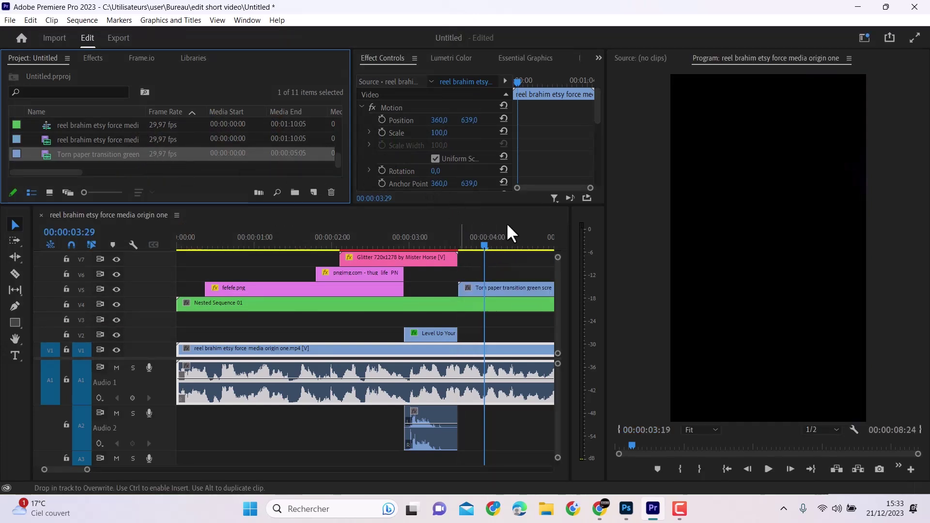
Find the Ultra Key effect and apply it to the torn paper transition clip on V5
{"action": "left_click", "coordinate": [500, 235]}
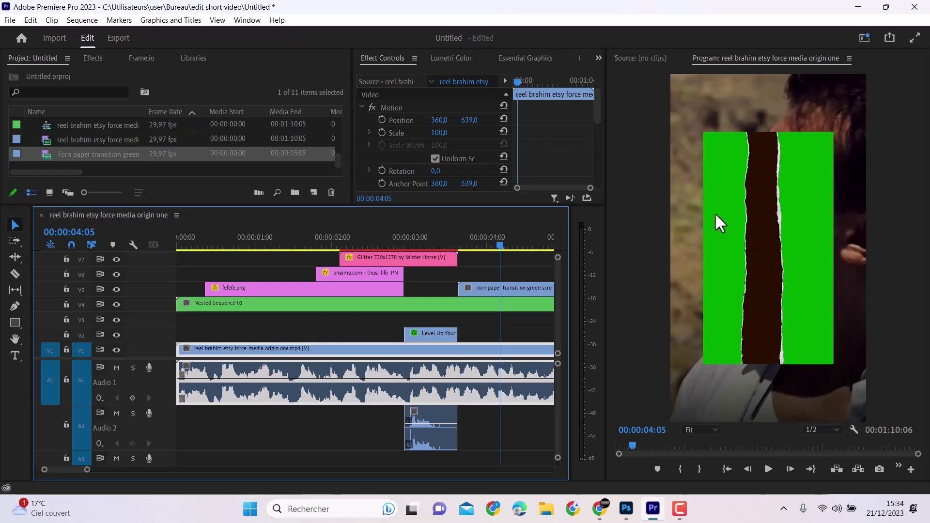
{"action": "left_click", "coordinate": [100, 59]}
{"action": "left_click", "coordinate": [75, 74]}
{"action": "key", "text": "ctrl+shift+Left"}
{"action": "key", "text": "ctrl+shift+Left"}
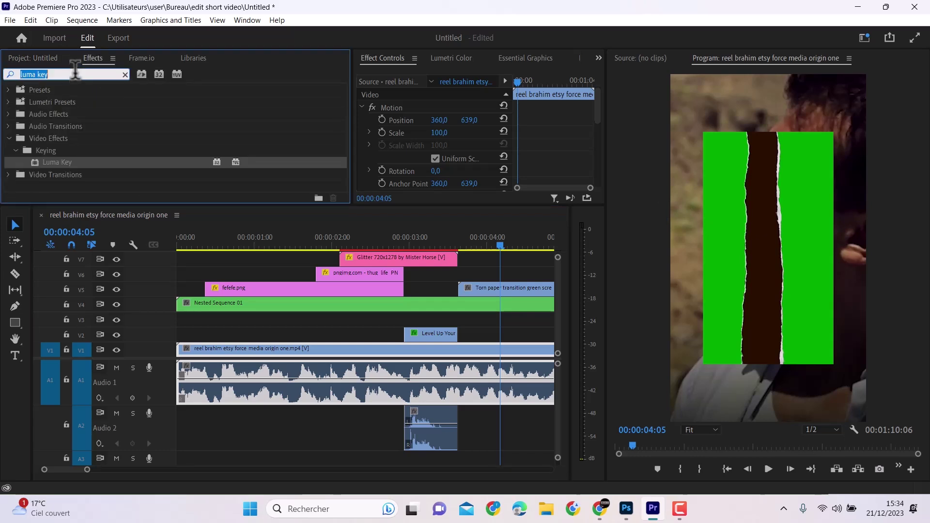
{"action": "type", "text": "ultra"}
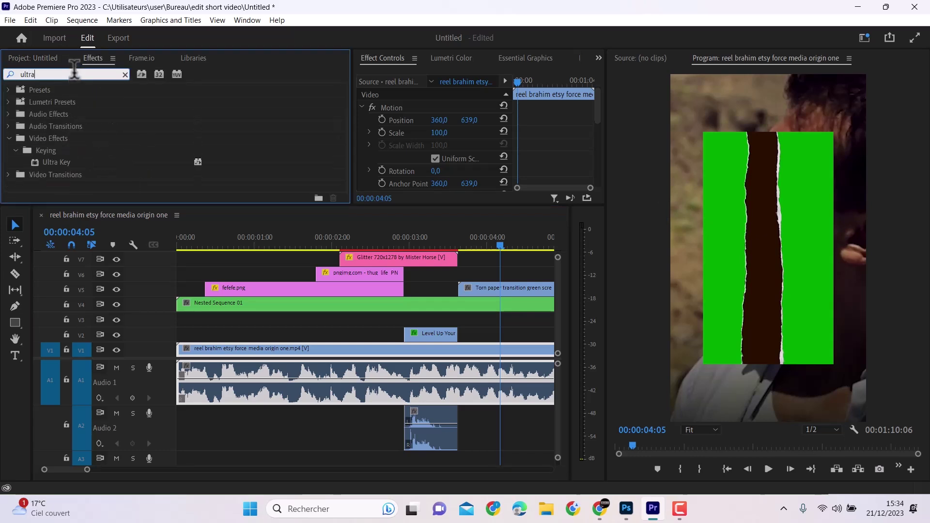
{"action": "left_click", "coordinate": [63, 163]}
{"action": "left_click_drag", "start_coordinate": [62, 162], "coordinate": [493, 288]}
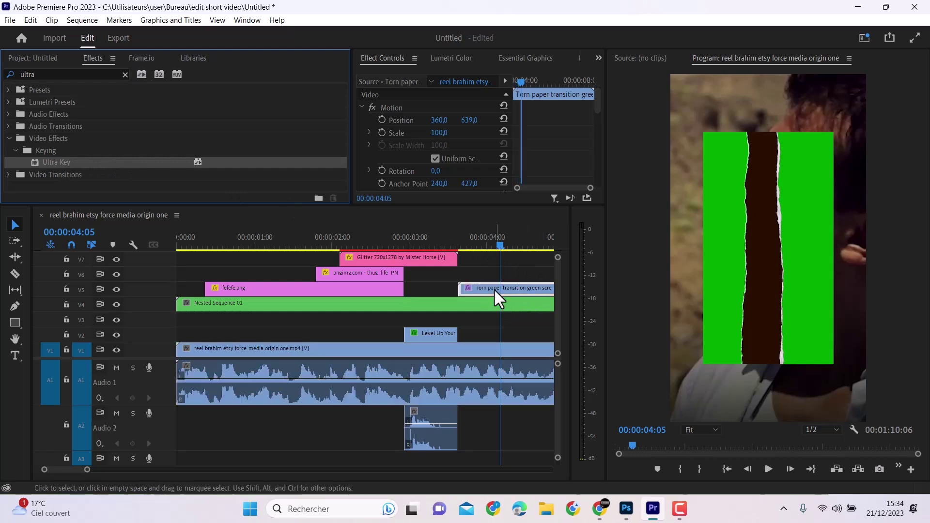
Sample the torn paper clip's green as the Ultra Key key color and scale the clip to 166 to fill the frame
{"action": "left_click", "coordinate": [508, 287]}
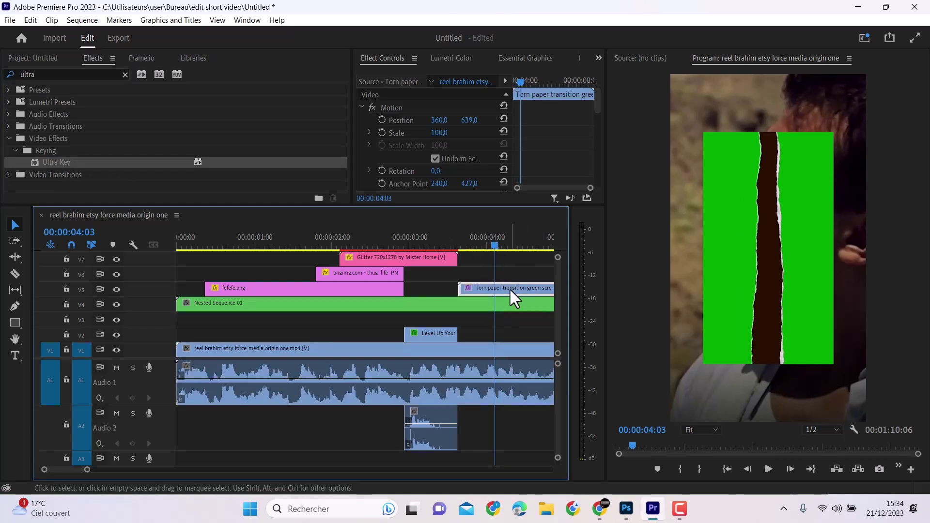
{"action": "scroll", "coordinate": [527, 162], "scroll_direction": "down", "scroll_amount": 4}
{"action": "scroll", "coordinate": [530, 161], "scroll_direction": "down", "scroll_amount": 4}
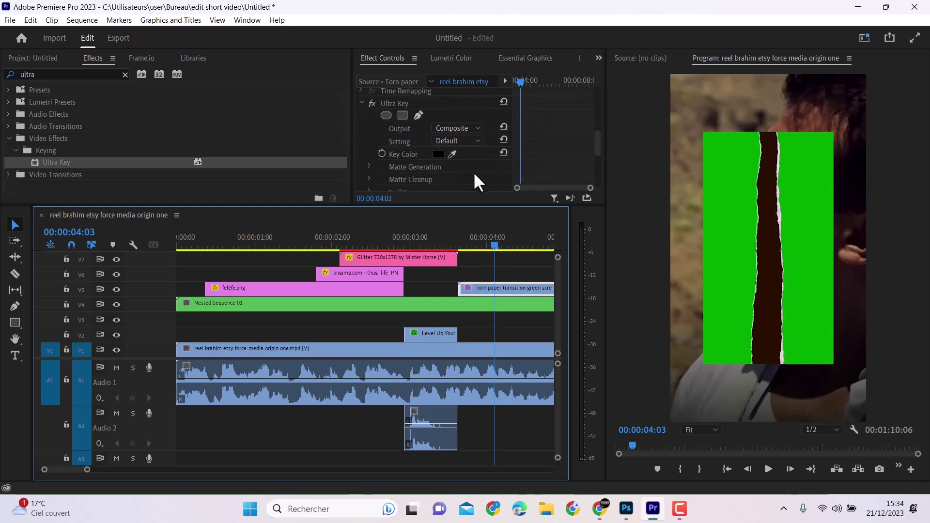
{"action": "left_click", "coordinate": [452, 154]}
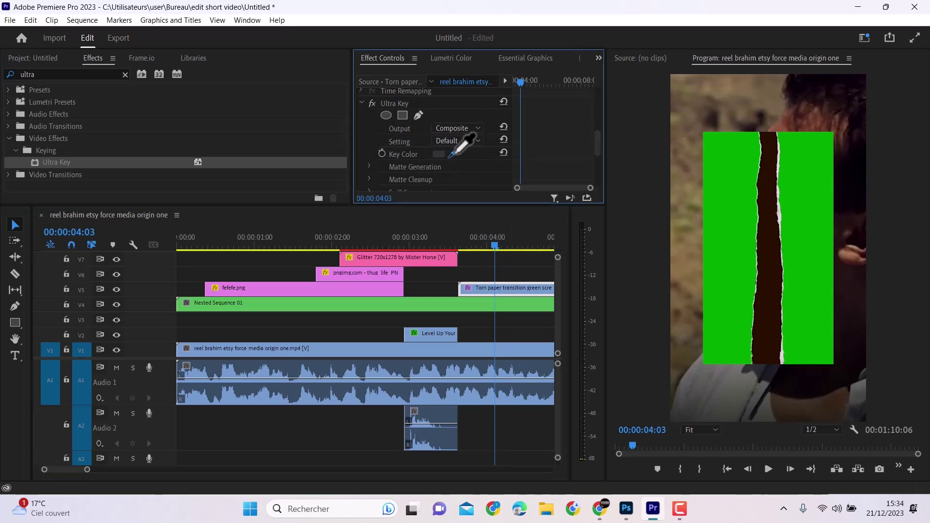
{"action": "left_click", "coordinate": [744, 205]}
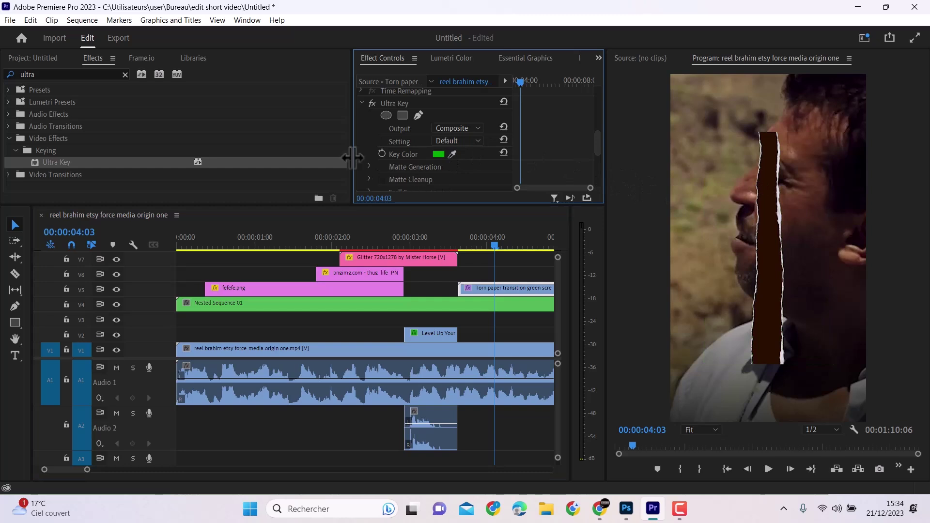
{"action": "scroll", "coordinate": [521, 158], "scroll_direction": "up", "scroll_amount": 10}
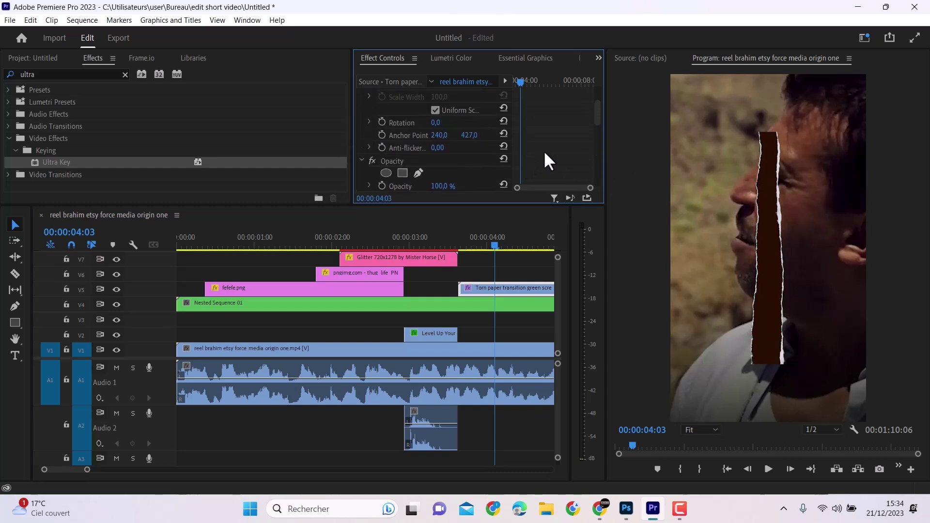
{"action": "left_click_drag", "start_coordinate": [439, 133], "coordinate": [467, 133]}
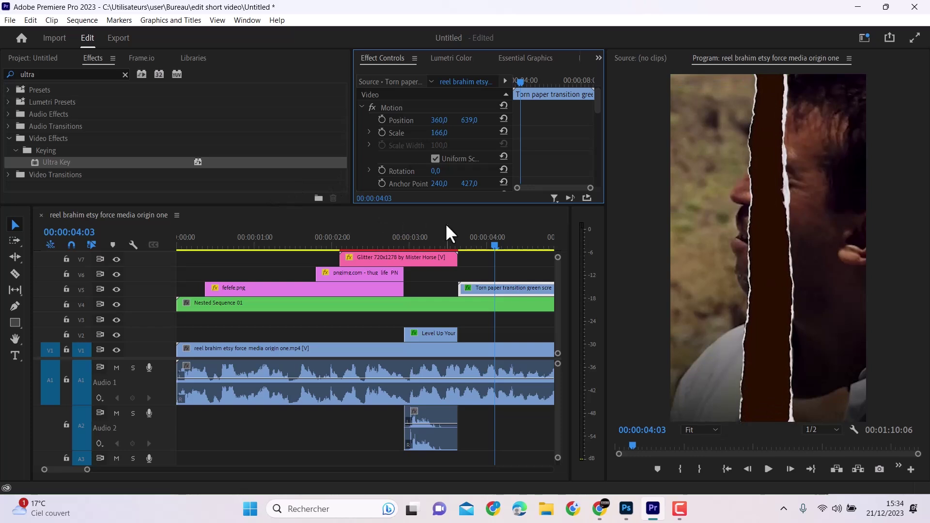
Play back the sequence to check the keyed torn paper transition over the reel
{"action": "left_click", "coordinate": [445, 226]}
{"action": "left_click", "coordinate": [445, 227]}
{"action": "left_click", "coordinate": [770, 466]}
{"action": "left_click", "coordinate": [772, 464]}
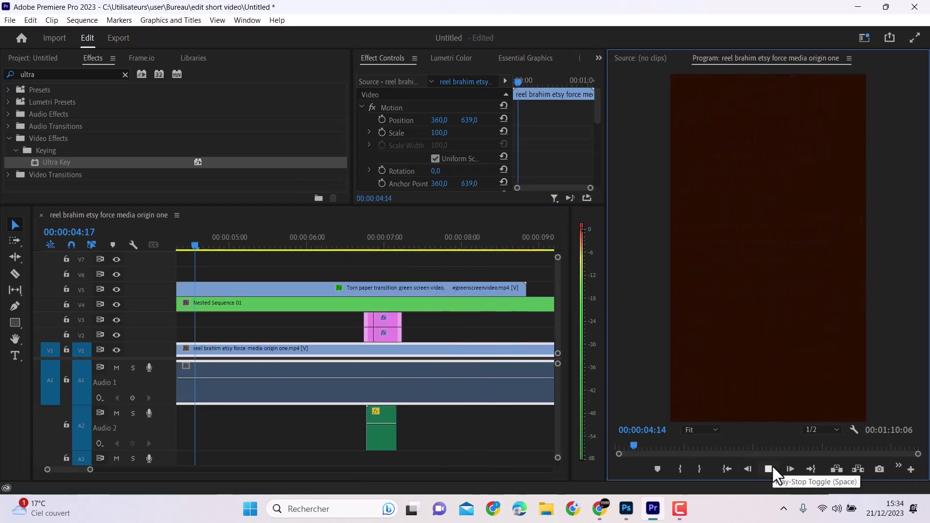
{"action": "left_click", "coordinate": [772, 465]}
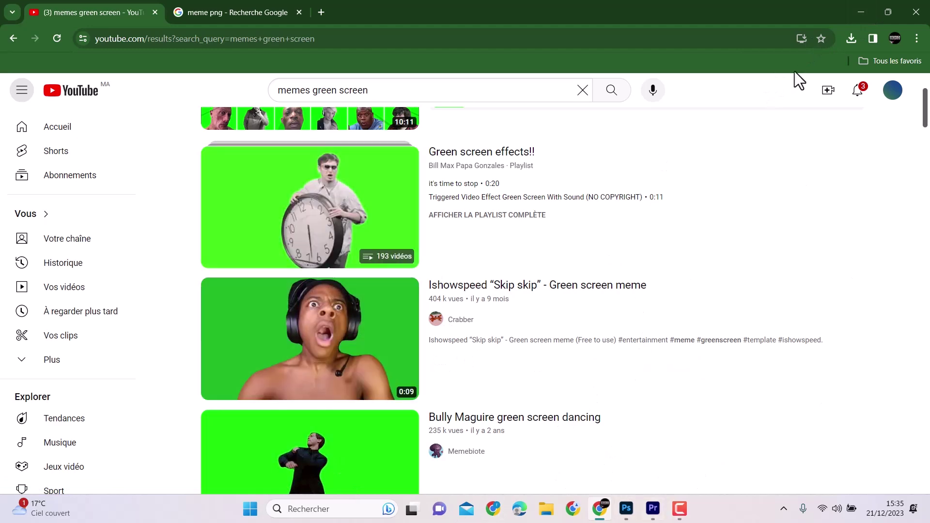
Return to Premiere Pro and inspect the frames around the V2 Level Up clip and the V2/V3 clips near 00:00:06:23
{"action": "left_click", "coordinate": [860, 11]}
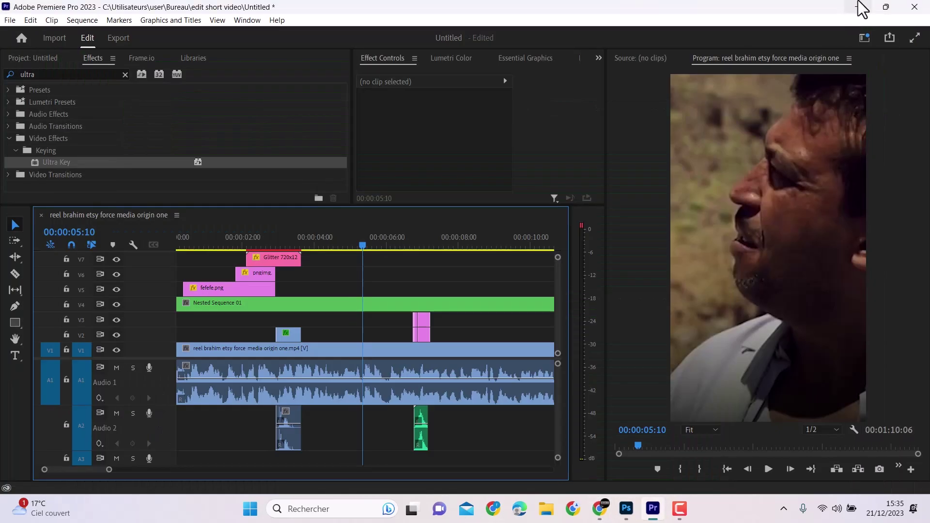
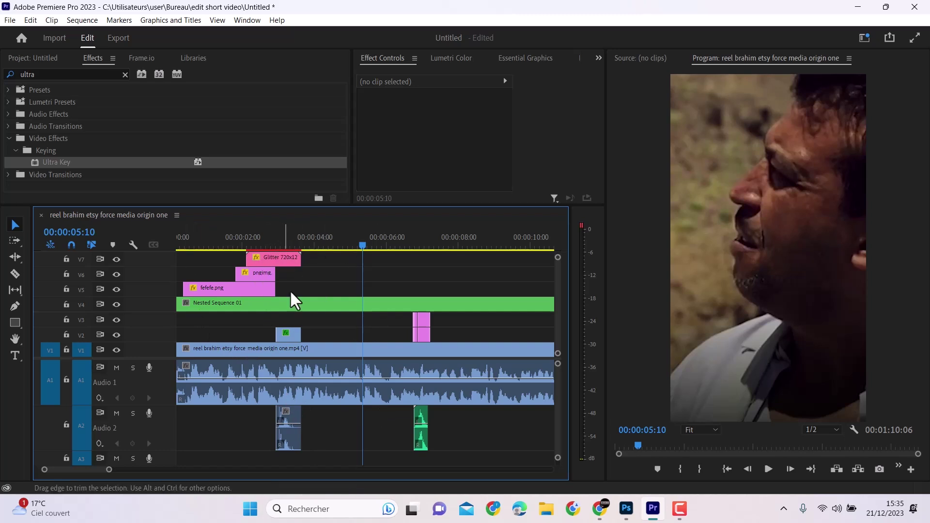
{"action": "left_click", "coordinate": [289, 233]}
{"action": "left_click", "coordinate": [268, 393]}
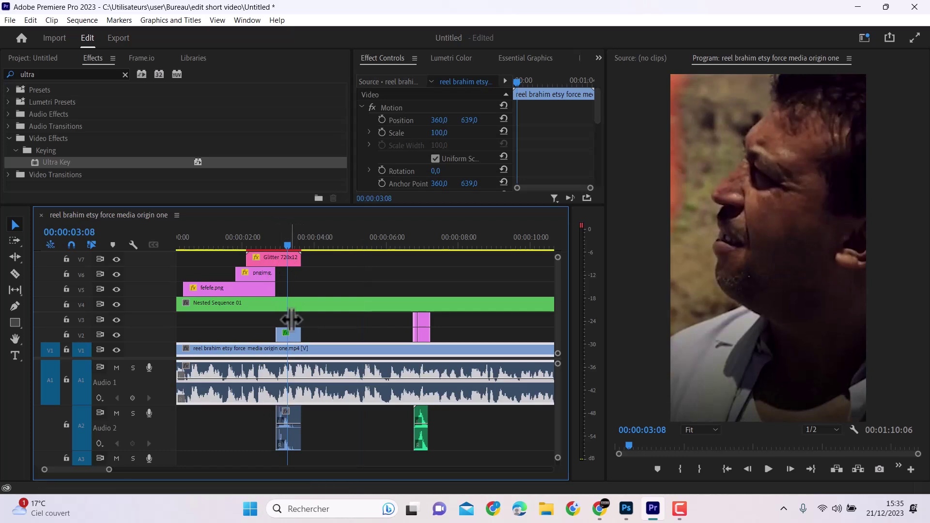
{"action": "left_click", "coordinate": [274, 230]}
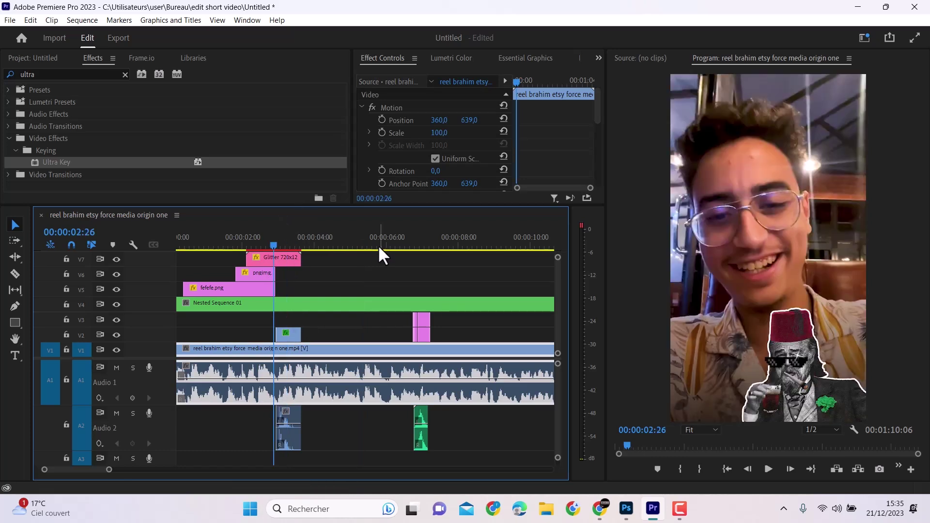
{"action": "left_click", "coordinate": [414, 238]}
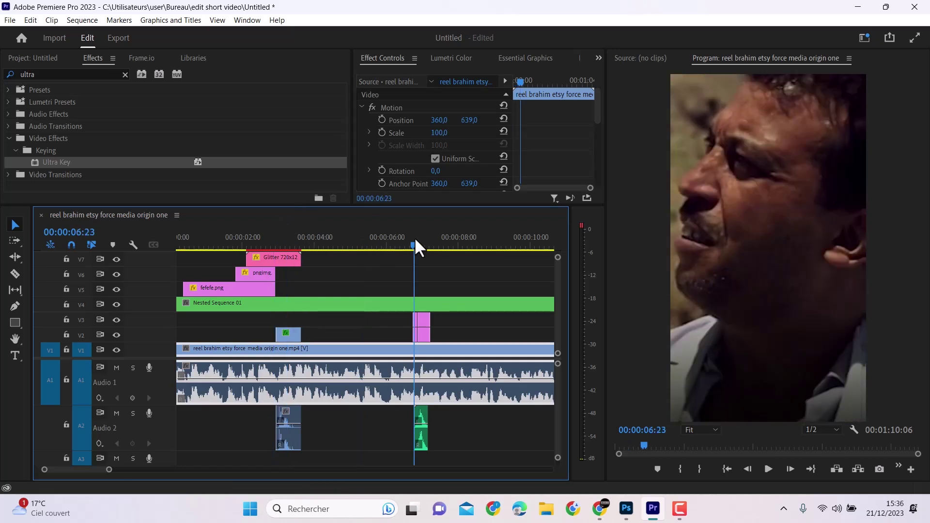
{"action": "left_click", "coordinate": [280, 236]}
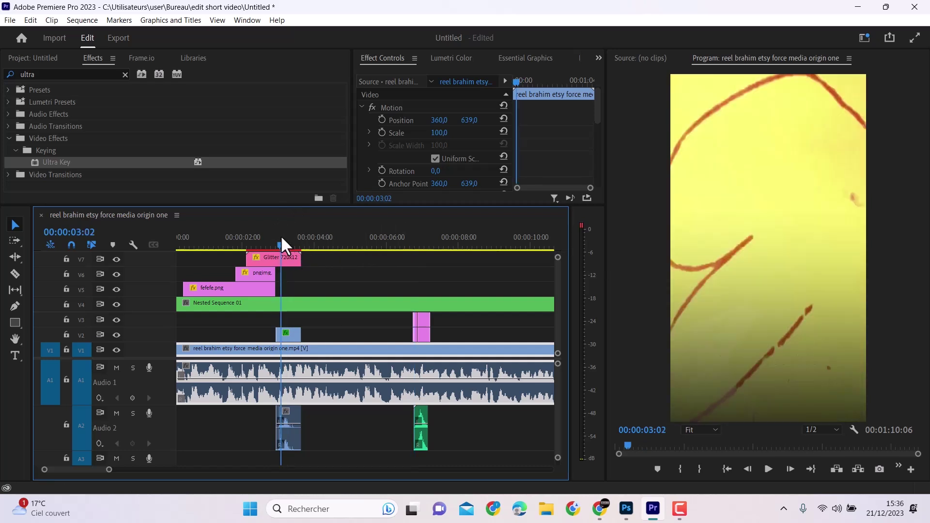
{"action": "left_click", "coordinate": [270, 235]}
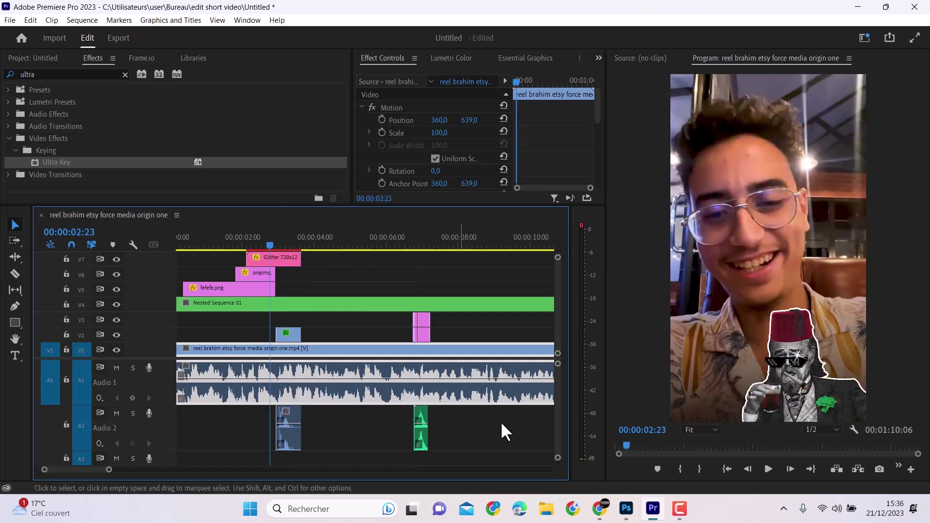
Play back the section from about 00:00:02:23 across the Level Up clip to hear its sound effect
{"action": "left_click", "coordinate": [765, 467]}
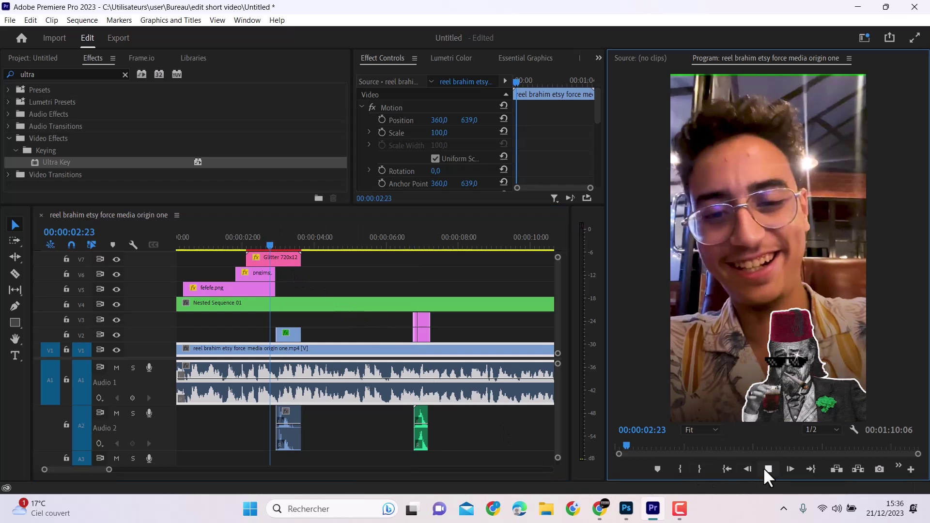
{"action": "left_click", "coordinate": [266, 237]}
{"action": "left_click", "coordinate": [767, 470]}
{"action": "left_click", "coordinate": [764, 471]}
Play the section from 00:00:02:22 with the Audio 2 track muted for comparison and unmute the track
{"action": "left_click", "coordinate": [116, 411]}
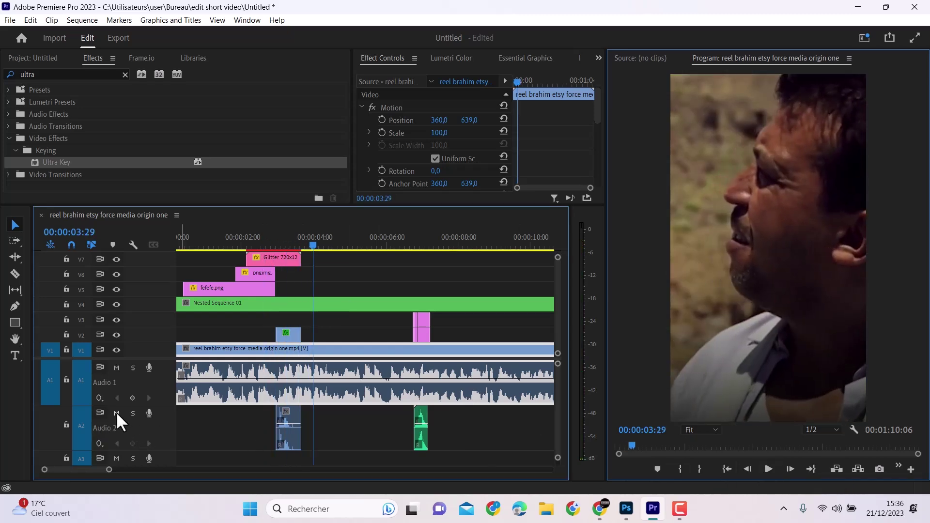
{"action": "left_click", "coordinate": [268, 242]}
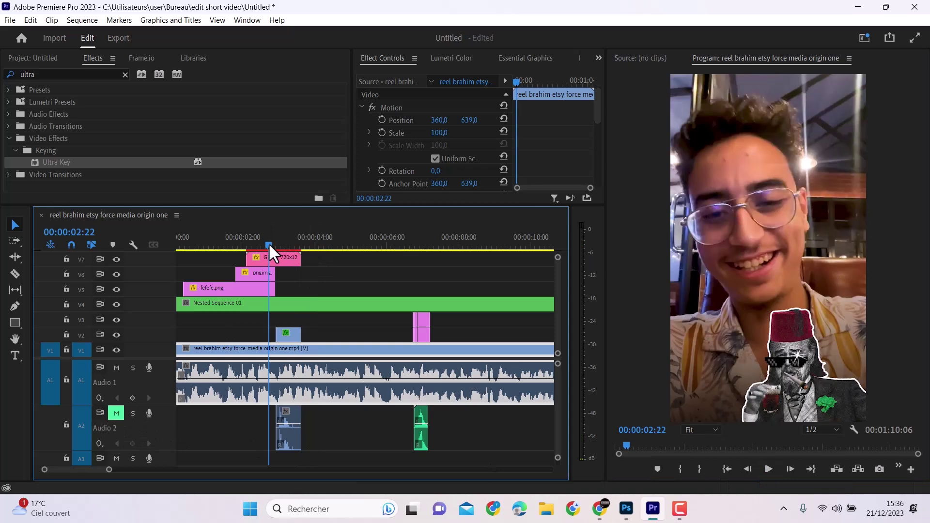
{"action": "left_click", "coordinate": [756, 466]}
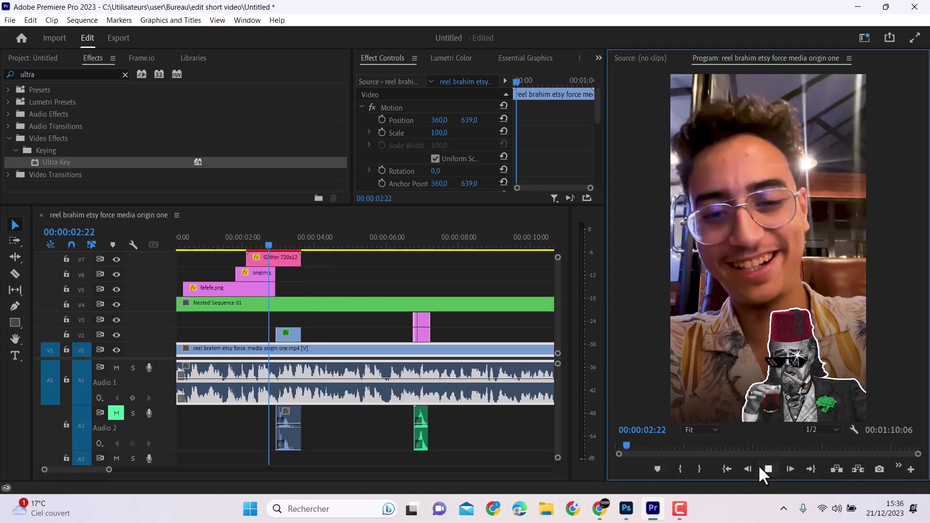
{"action": "key", "text": "space"}
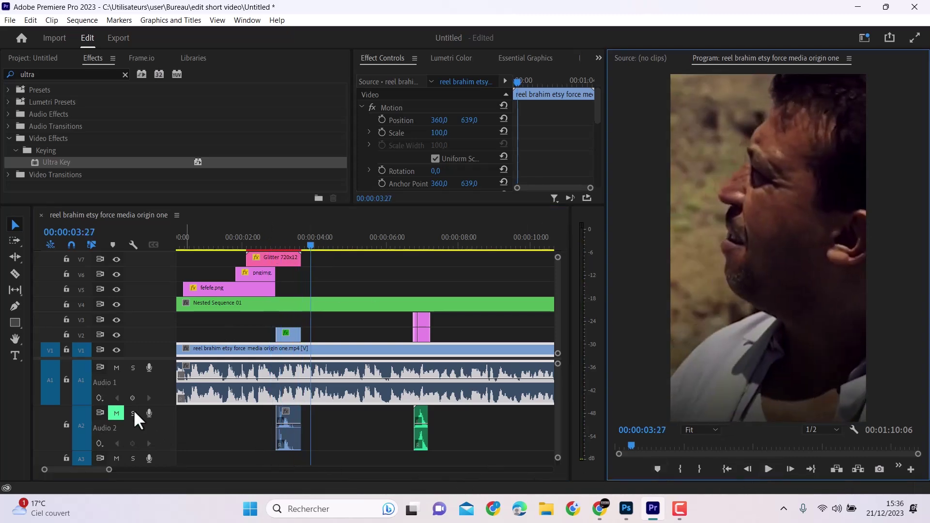
{"action": "left_click", "coordinate": [121, 414]}
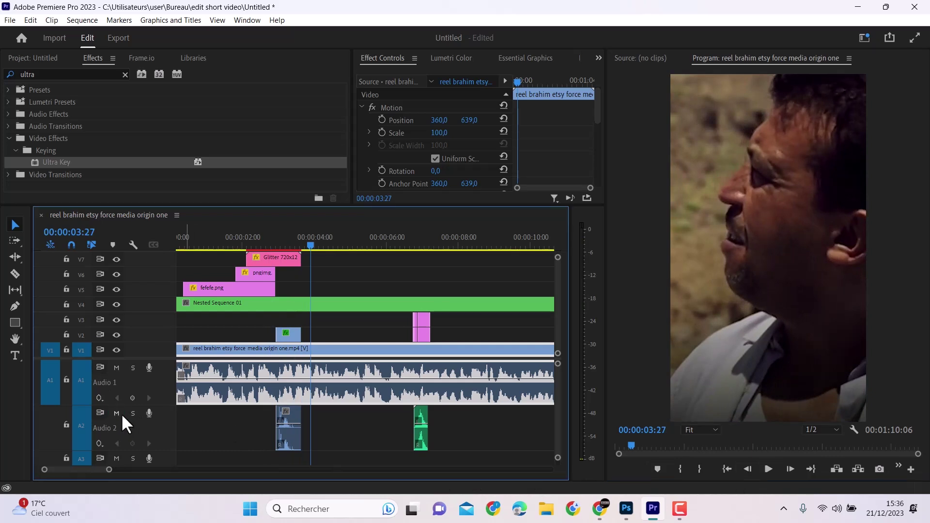
Delete the Glitter clip from V7 and play back the section from 00:00:02:15
{"action": "left_click", "coordinate": [116, 259]}
{"action": "left_click", "coordinate": [116, 259]}
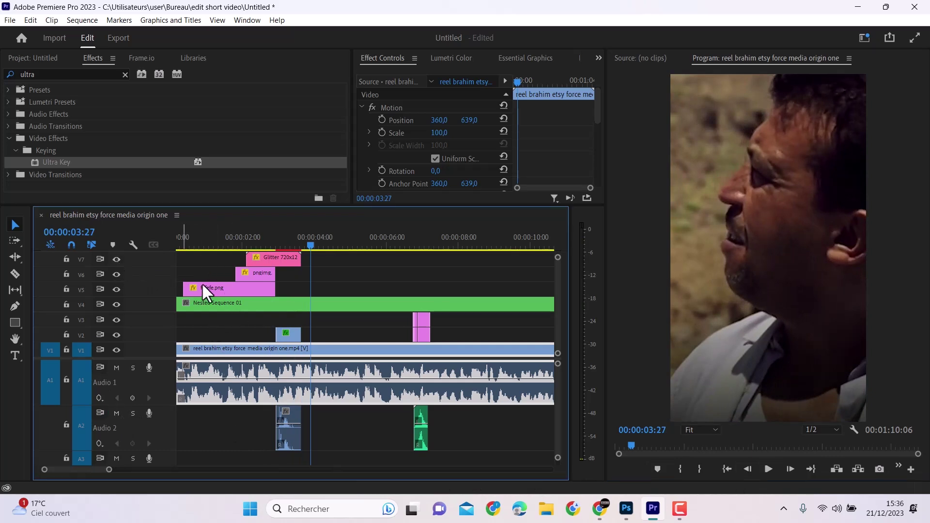
{"action": "left_click", "coordinate": [258, 263]}
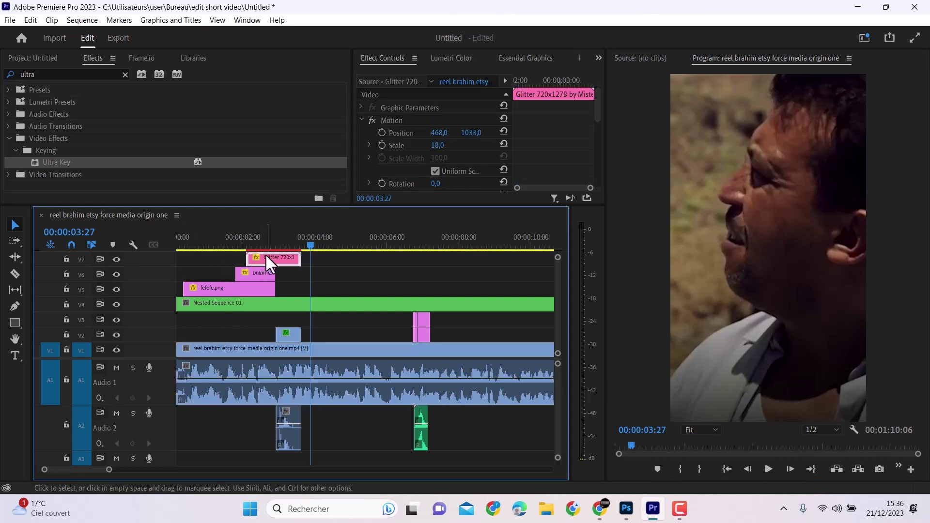
{"action": "key", "text": "Delete"}
{"action": "left_click", "coordinate": [261, 230]}
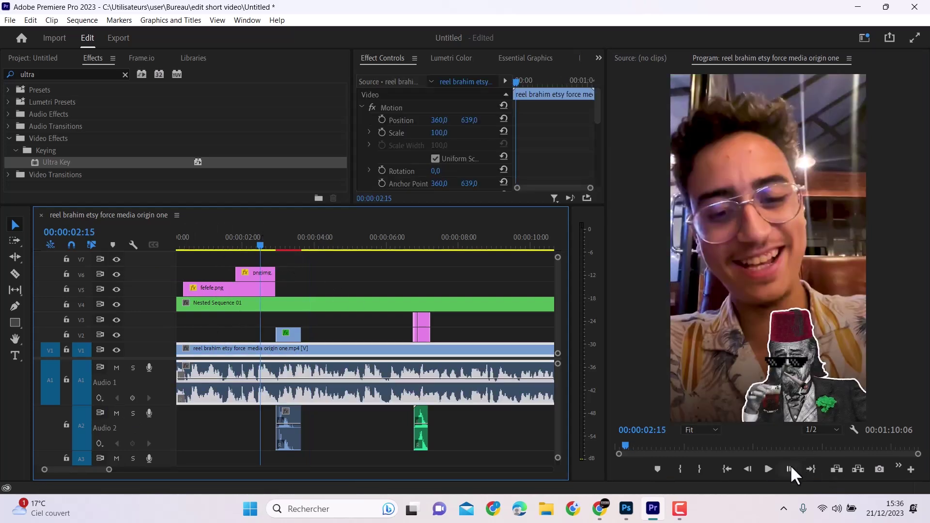
{"action": "left_click", "coordinate": [775, 468]}
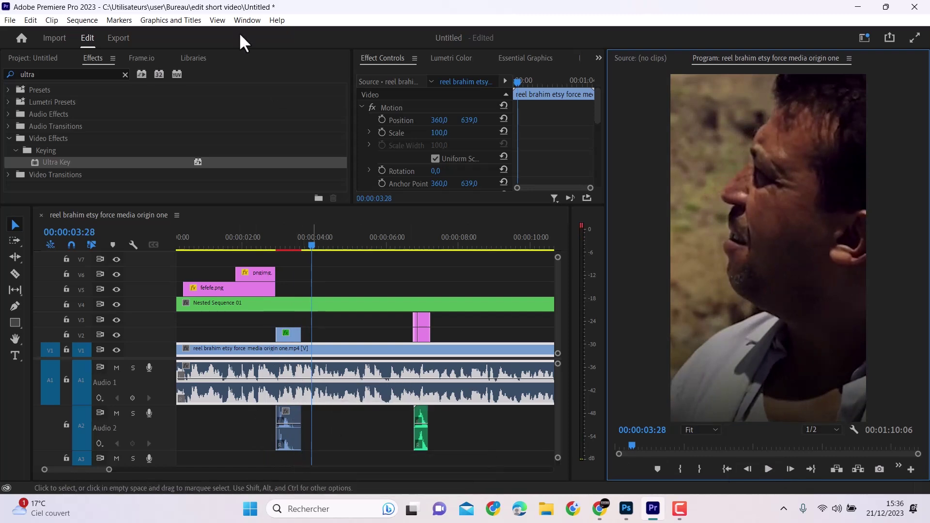
Open the Premiere Composer extension, show the Starter Pack sounds and preview the Arpeggiated sound
{"action": "left_click", "coordinate": [251, 20]}
{"action": "mouse_move", "coordinate": [315, 52]}
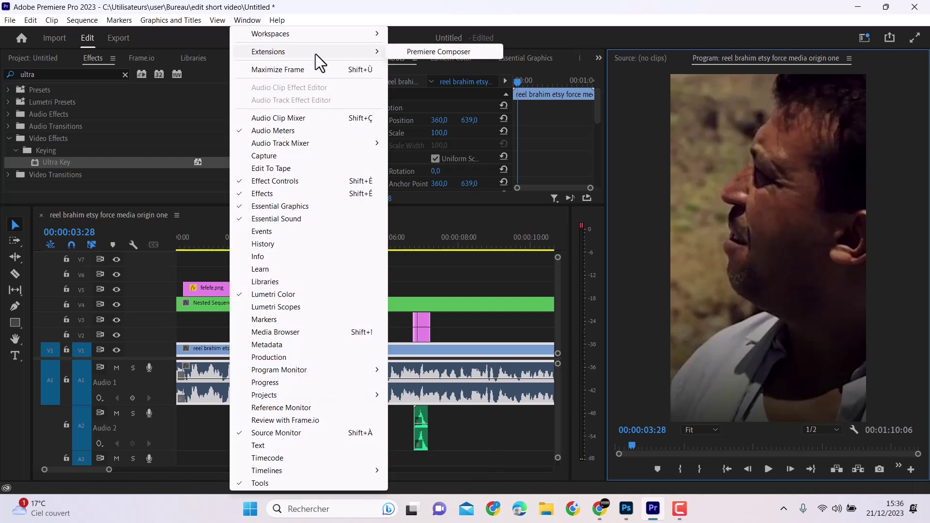
{"action": "left_click", "coordinate": [438, 50]}
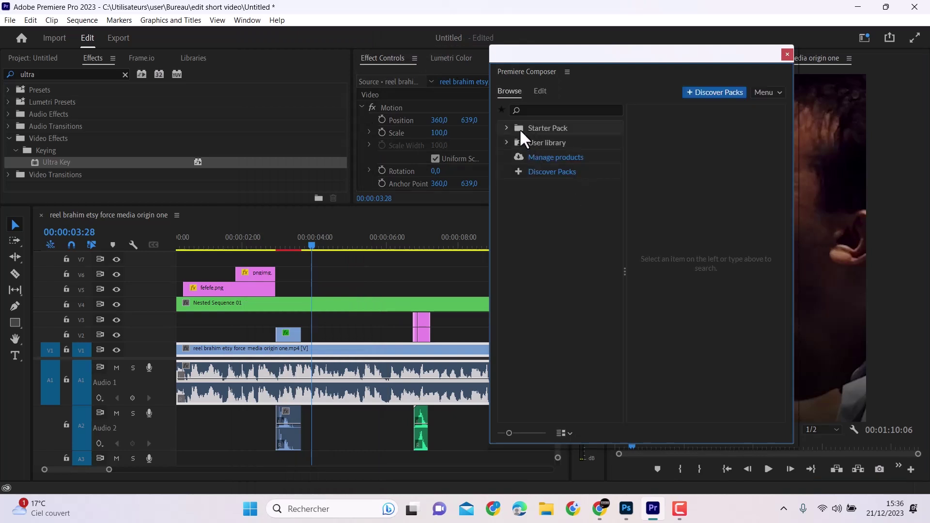
{"action": "left_click", "coordinate": [508, 127]}
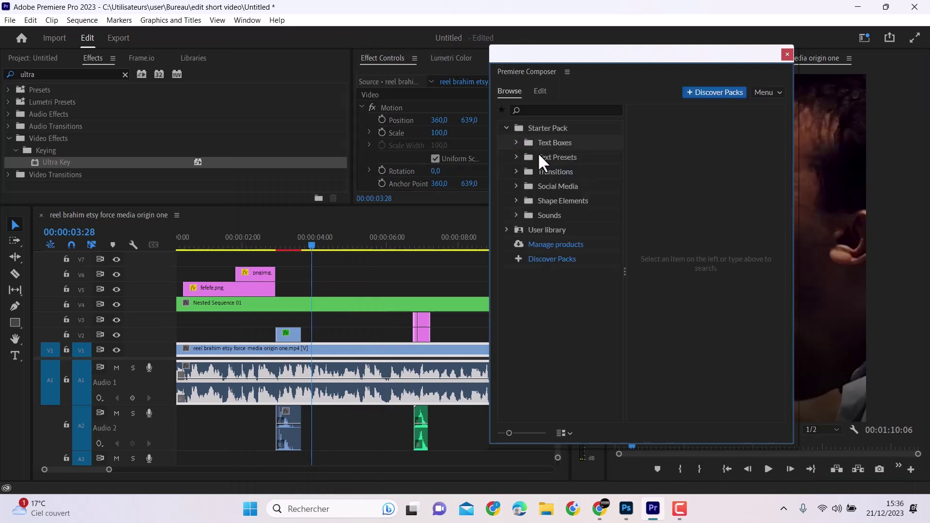
{"action": "left_click", "coordinate": [524, 217]}
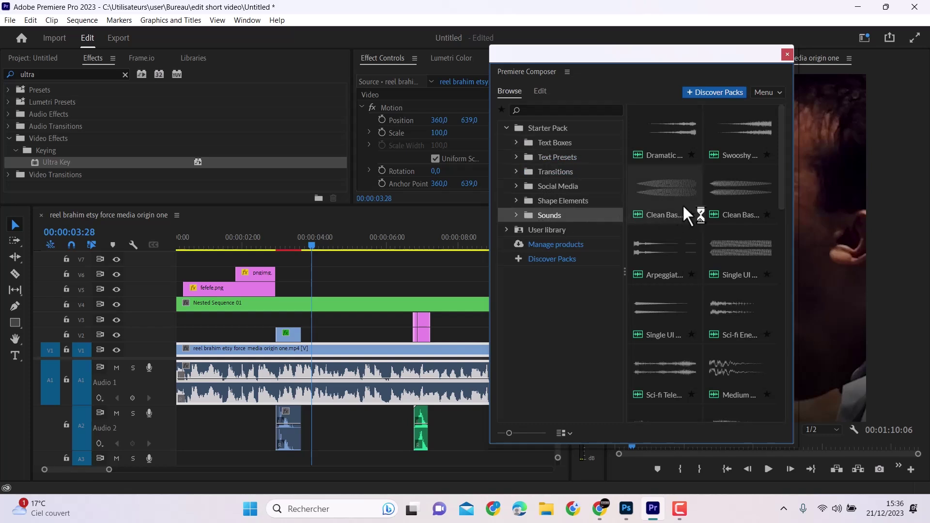
{"action": "left_click", "coordinate": [664, 272]}
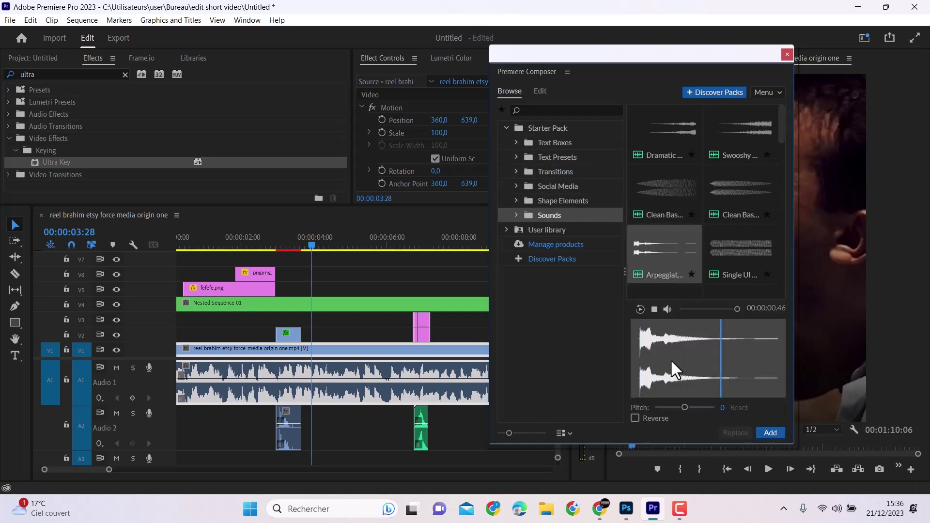
Preview more Starter Pack sounds and place a Swoosh sound on Audio 2 at about 00:00:05:05
{"action": "scroll", "coordinate": [674, 261], "scroll_direction": "down", "scroll_amount": 5}
{"action": "scroll", "coordinate": [675, 260], "scroll_direction": "down", "scroll_amount": 5}
{"action": "left_click", "coordinate": [672, 255]}
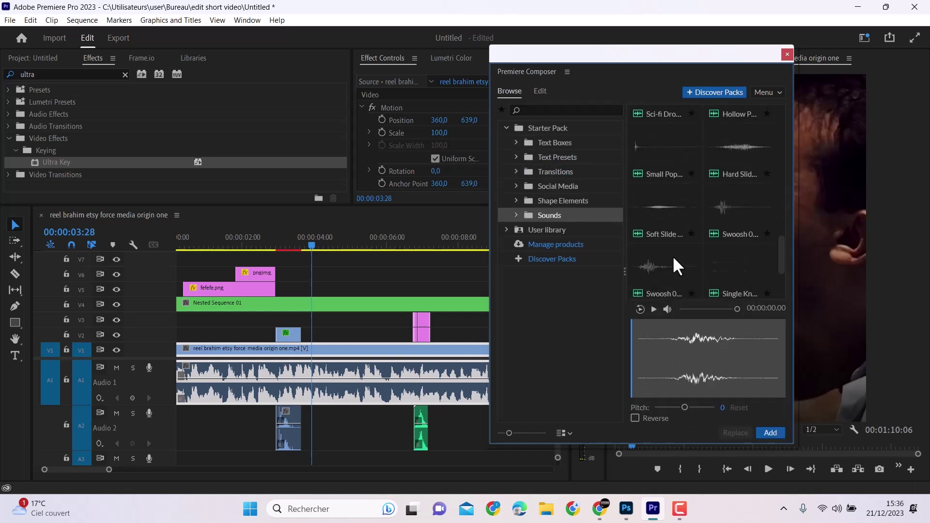
{"action": "left_click", "coordinate": [711, 271]}
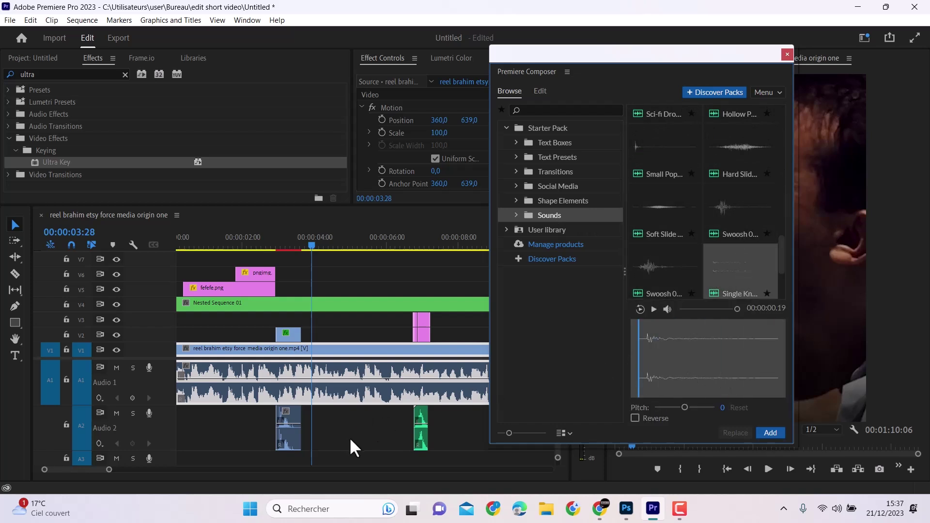
{"action": "left_click_drag", "start_coordinate": [652, 258], "coordinate": [360, 424]}
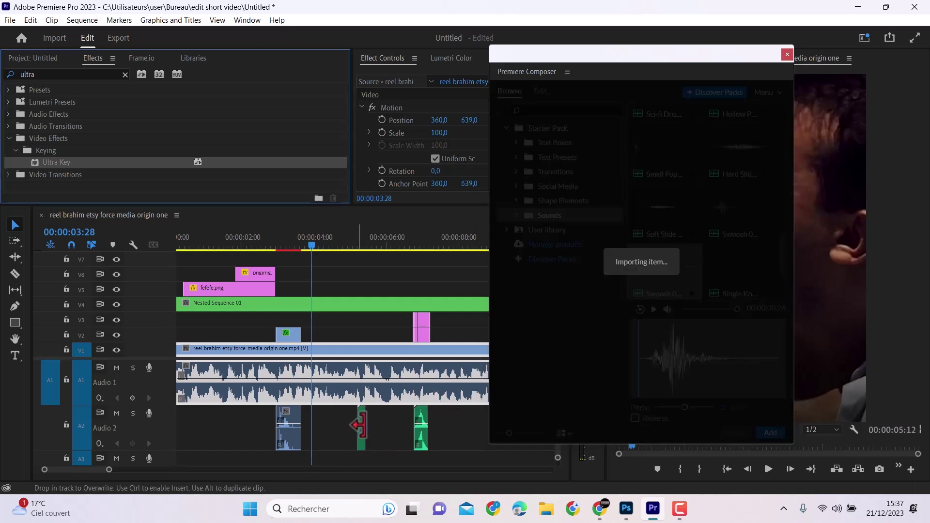
Close Premiere Composer, and enlarge the timeline area with the playhead at 00:00:07:28
{"action": "left_click", "coordinate": [355, 243]}
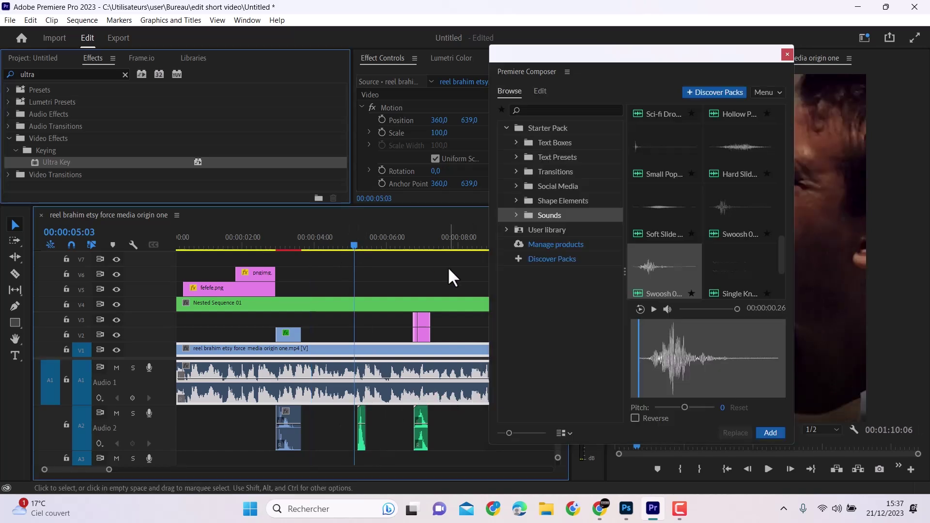
{"action": "left_click", "coordinate": [787, 53]}
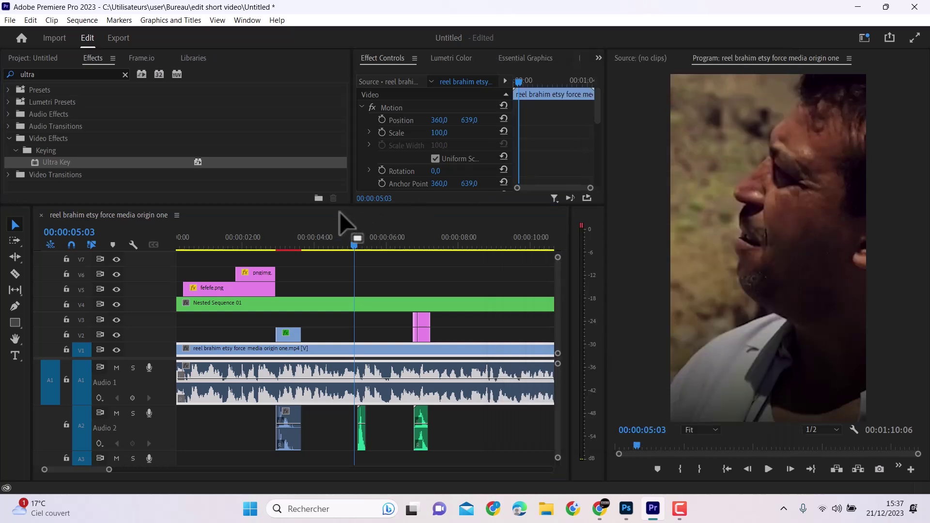
{"action": "left_click_drag", "start_coordinate": [352, 200], "coordinate": [354, 173]}
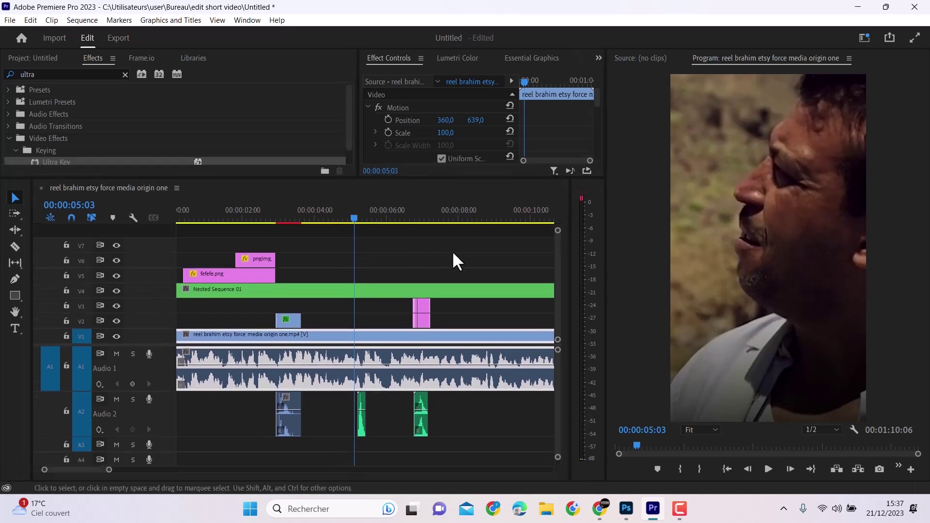
{"action": "left_click", "coordinate": [456, 218]}
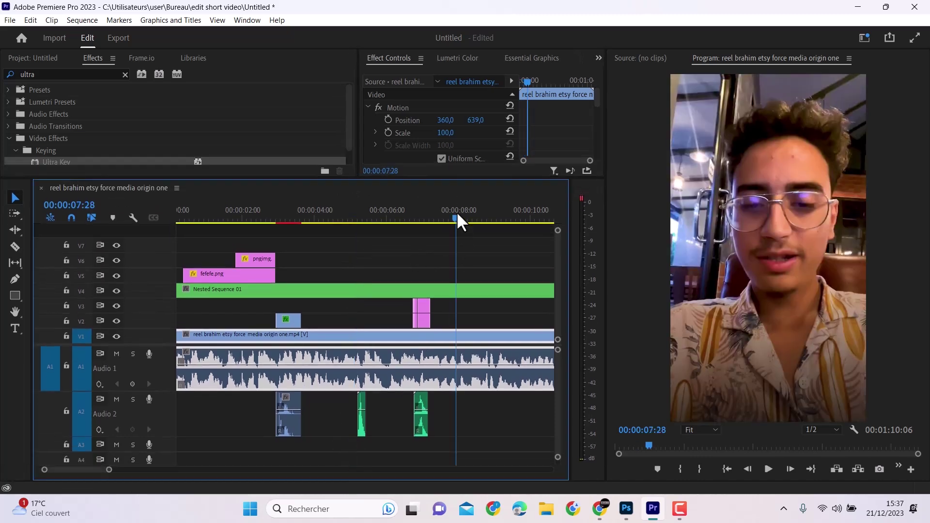
Open the Premiere Composer extension, expand the Starter Pack and move its window clear of the program preview
{"action": "left_click", "coordinate": [251, 19]}
{"action": "mouse_move", "coordinate": [275, 54]}
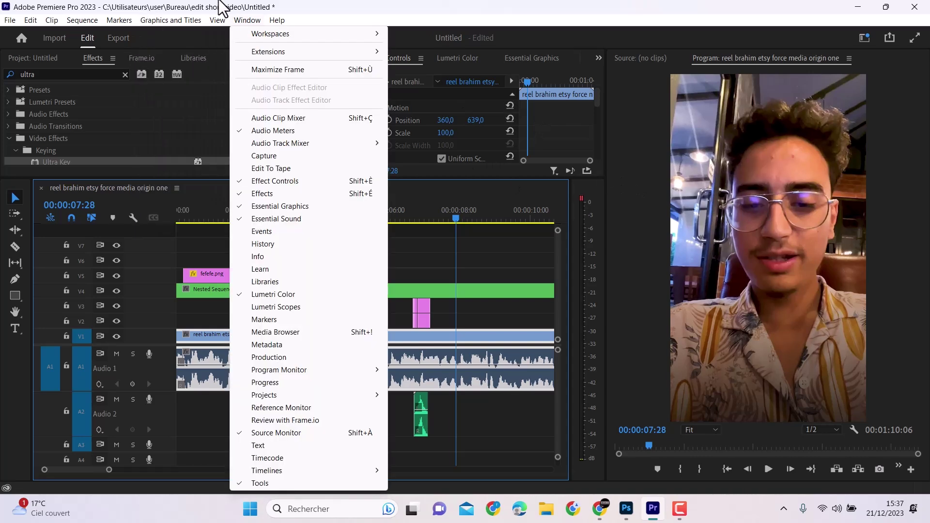
{"action": "mouse_move", "coordinate": [356, 55]}
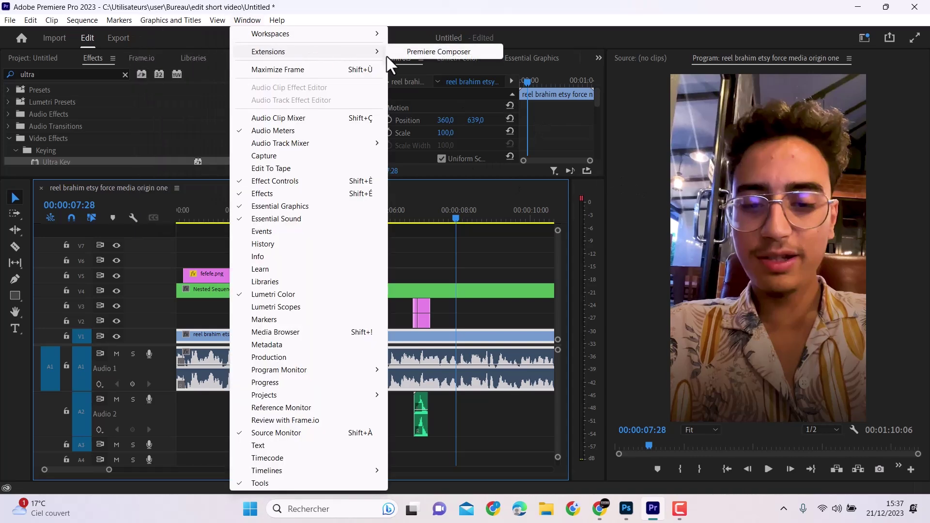
{"action": "left_click", "coordinate": [422, 50]}
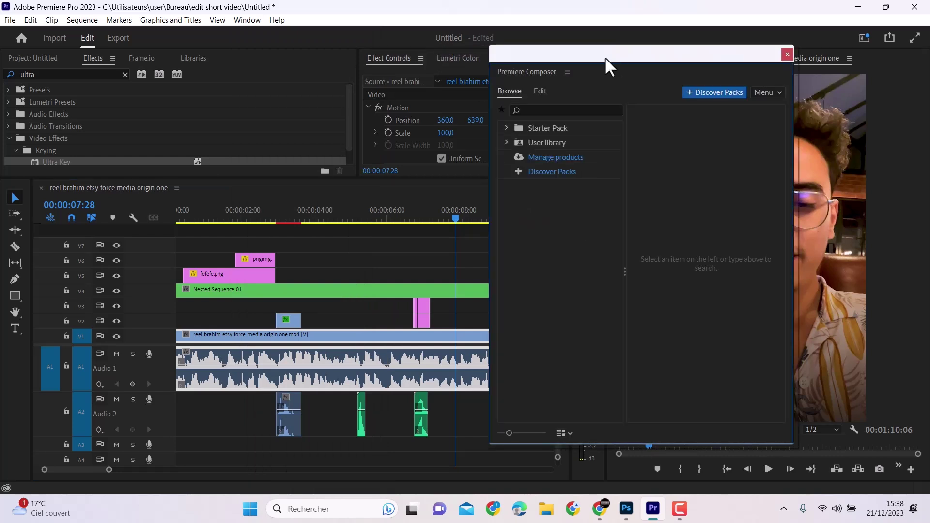
{"action": "left_click", "coordinate": [507, 128]}
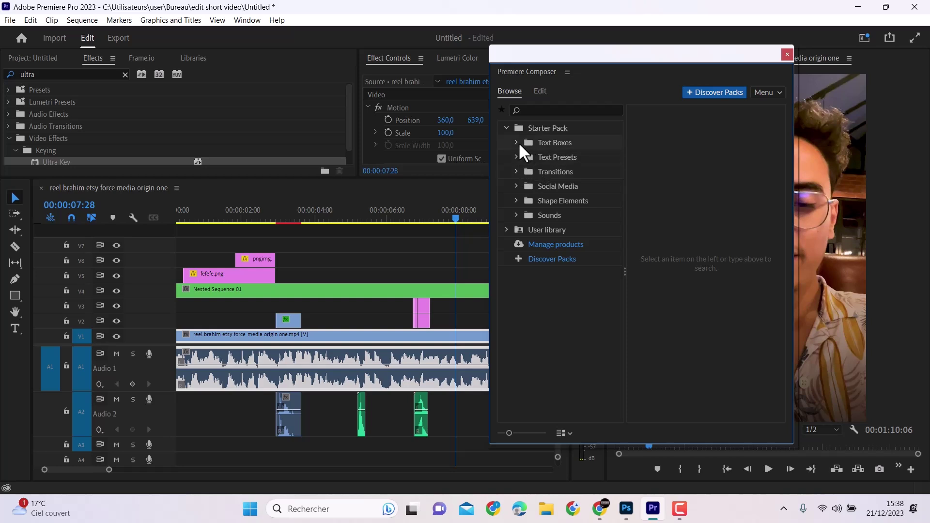
{"action": "left_click_drag", "start_coordinate": [661, 59], "coordinate": [487, 65]}
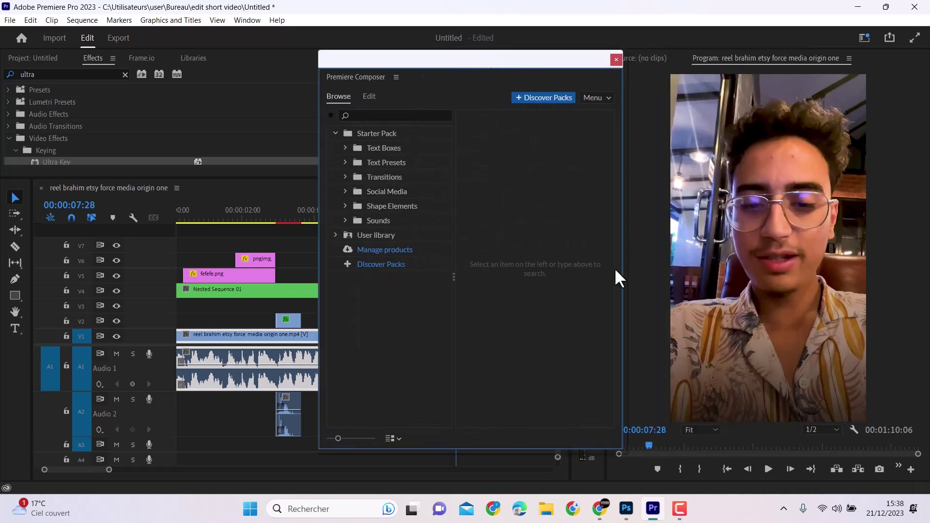
Play the sequence from the beginning and stop at 00:00:01:11
{"action": "left_click", "coordinate": [726, 469]}
{"action": "left_click", "coordinate": [768, 469]}
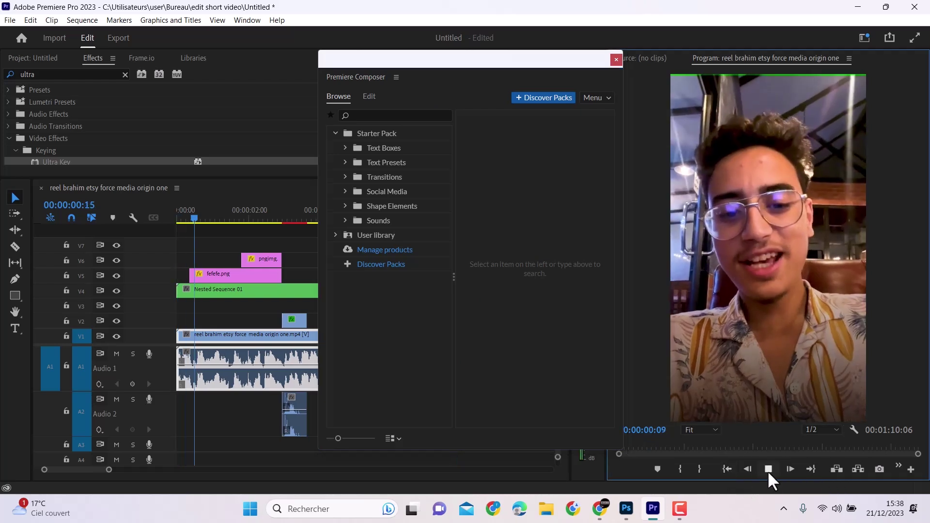
{"action": "left_click", "coordinate": [768, 469]}
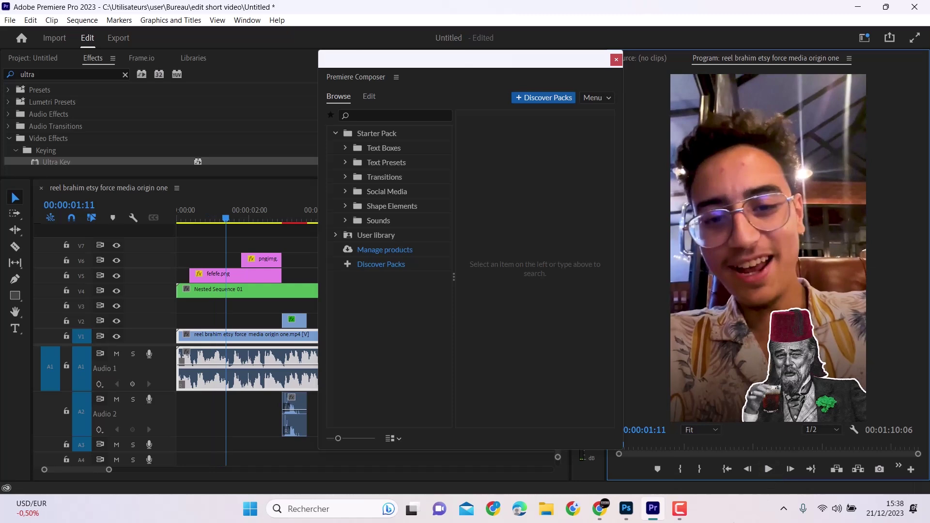
Switch to Chrome, reopen the closed Lexilogos Arabic keyboard page with the caption text, and return to Premiere Pro
{"action": "left_click", "coordinate": [600, 509]}
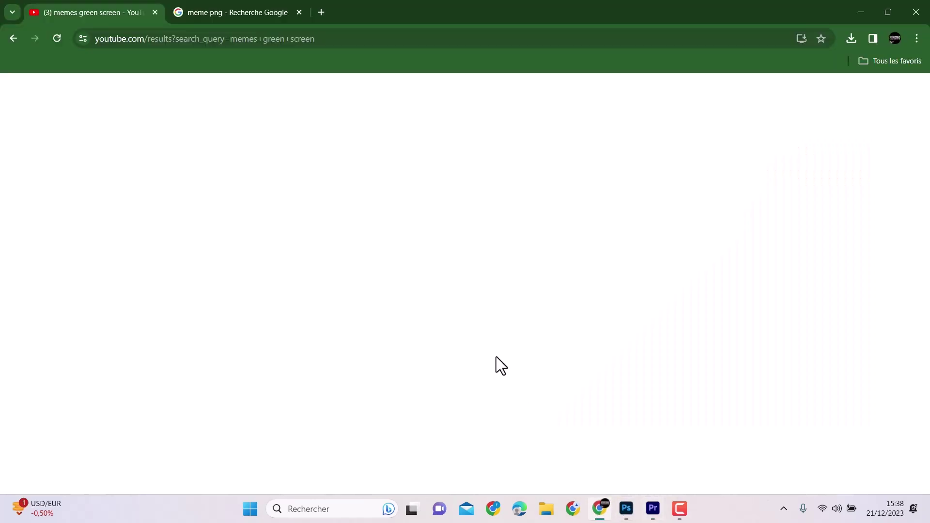
{"action": "key", "text": "ctrl+shift+t"}
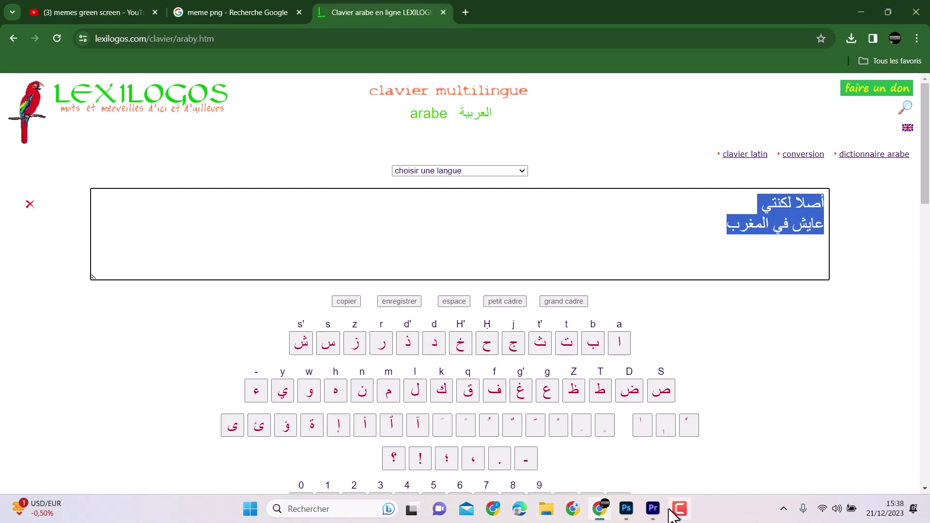
{"action": "left_click", "coordinate": [654, 510]}
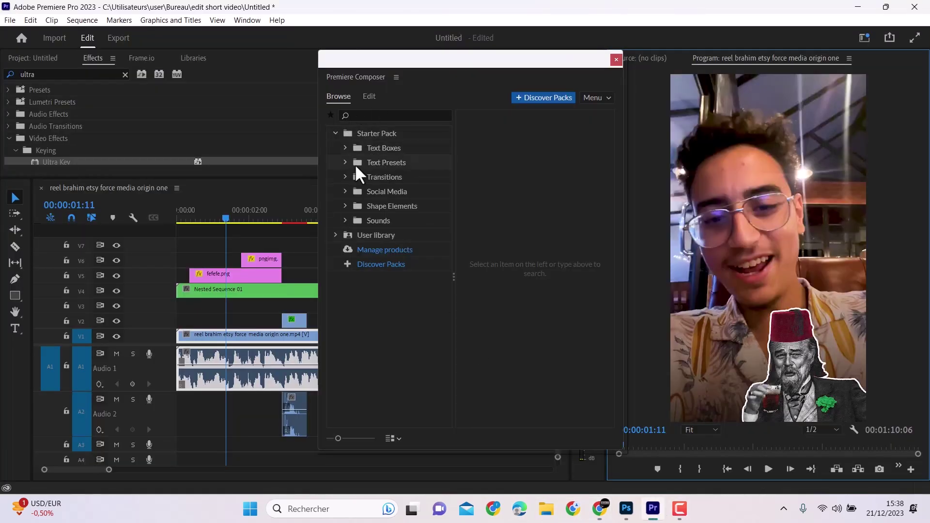
Browse the Starter Pack text boxes and text presets, and place the Position Overshoot - Top preset on V8 at 00:00:01:11
{"action": "left_click", "coordinate": [360, 148]}
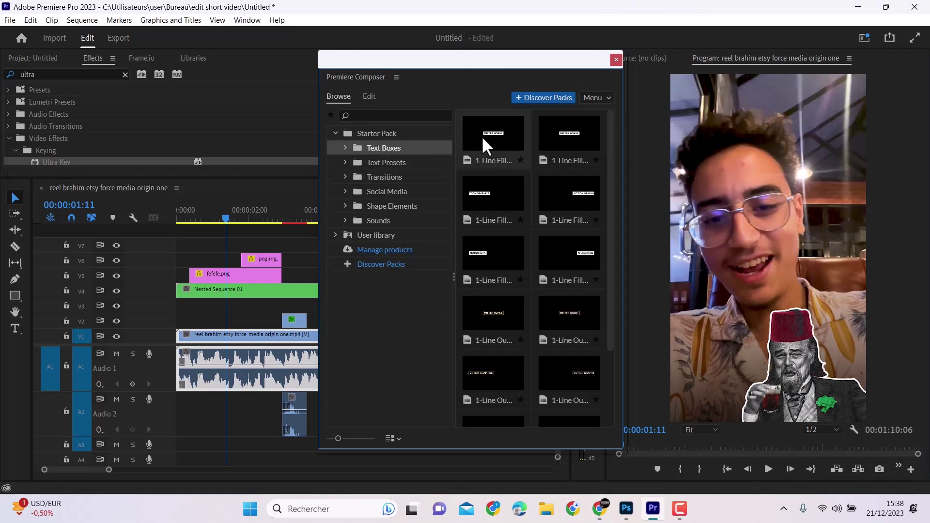
{"action": "left_click", "coordinate": [364, 161]}
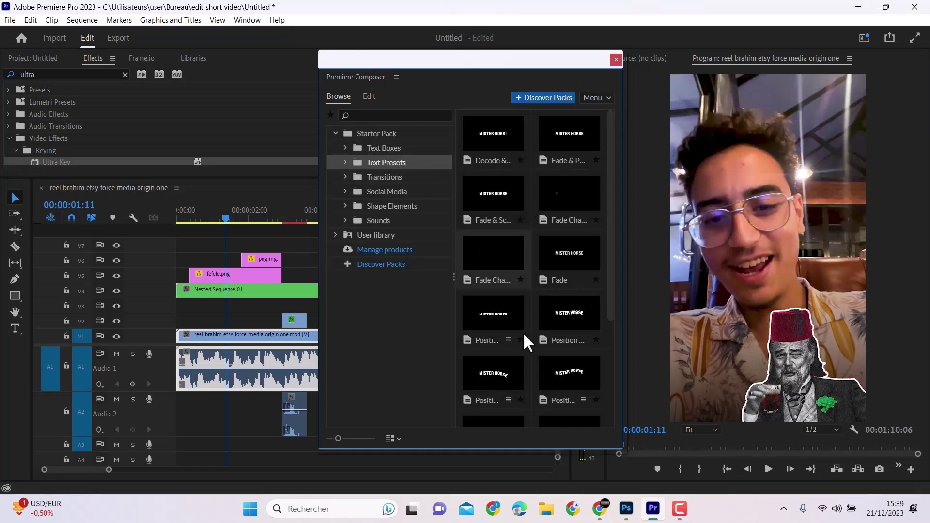
{"action": "scroll", "coordinate": [521, 321], "scroll_direction": "down", "scroll_amount": 3}
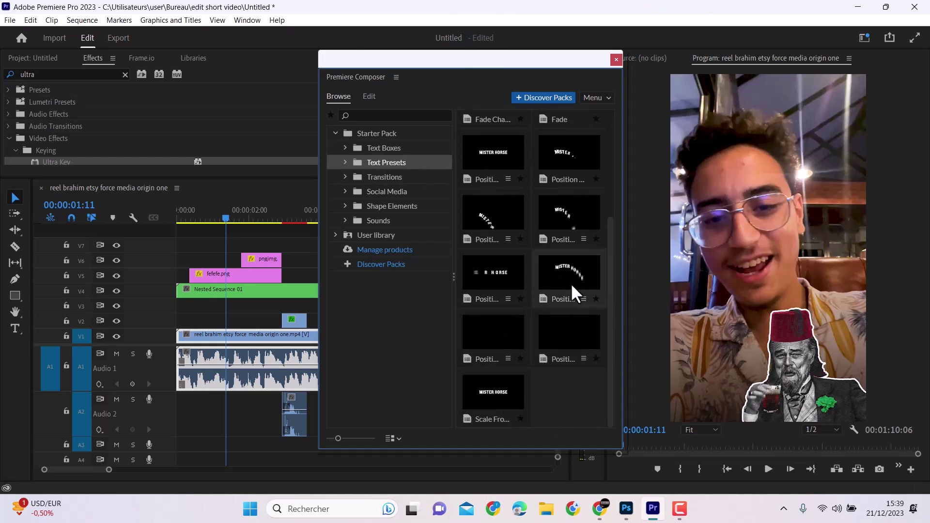
{"action": "left_click", "coordinate": [582, 358]}
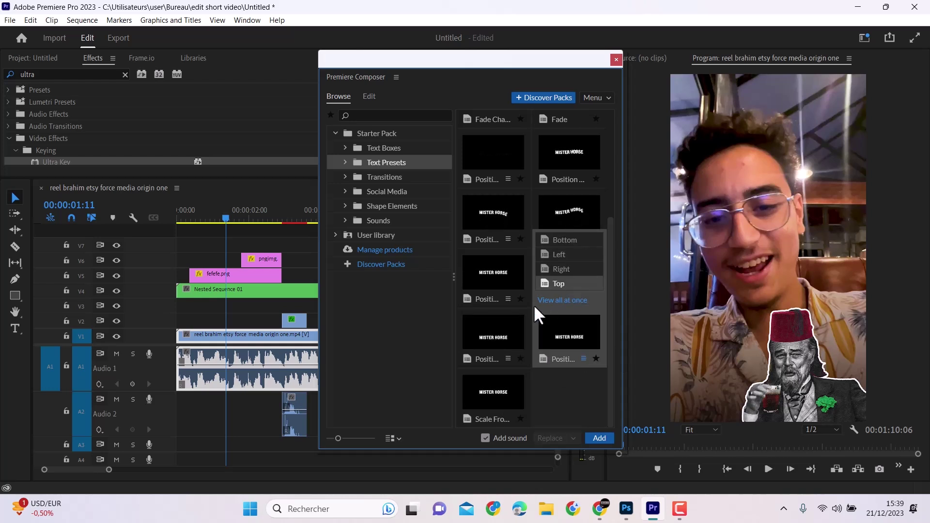
{"action": "left_click", "coordinate": [501, 395]}
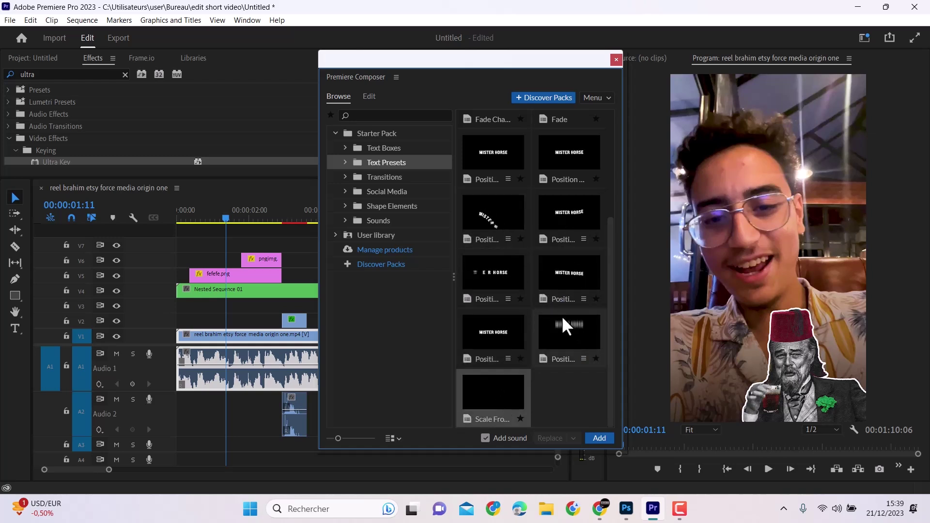
{"action": "left_click", "coordinate": [569, 334]}
{"action": "left_click_drag", "start_coordinate": [576, 324], "coordinate": [227, 232]}
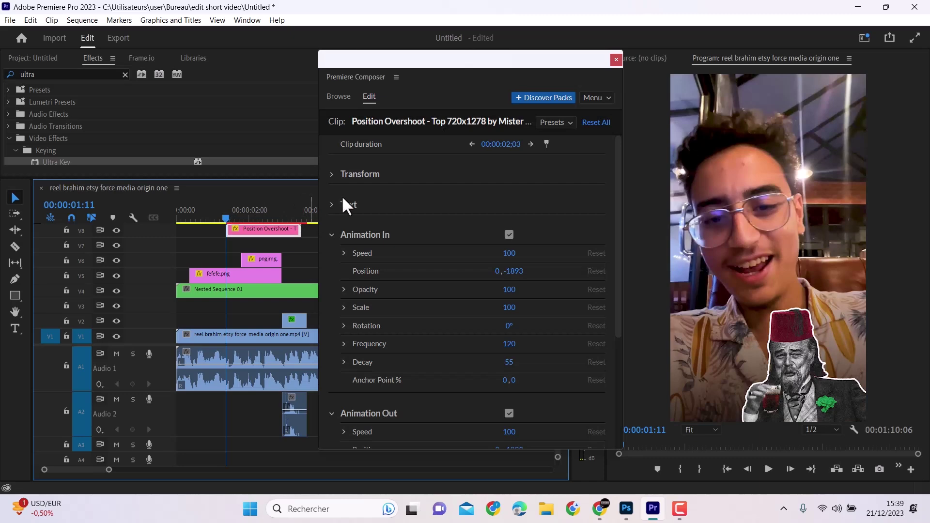
Replace the Position Overshoot clip's placeholder text with "أصلا لكنتي عايش في المغرب" on two lines, previewing at 00:00:02:12
{"action": "left_click", "coordinate": [332, 204]}
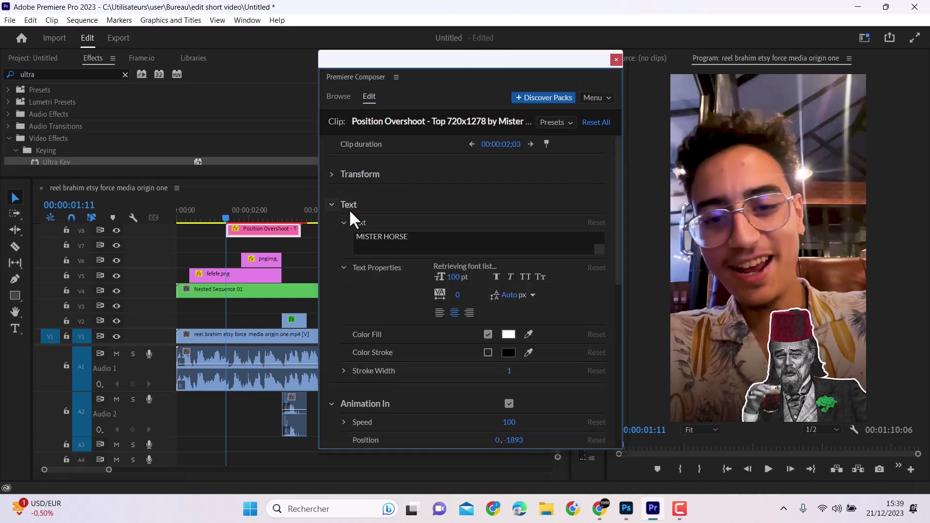
{"action": "left_click", "coordinate": [418, 236]}
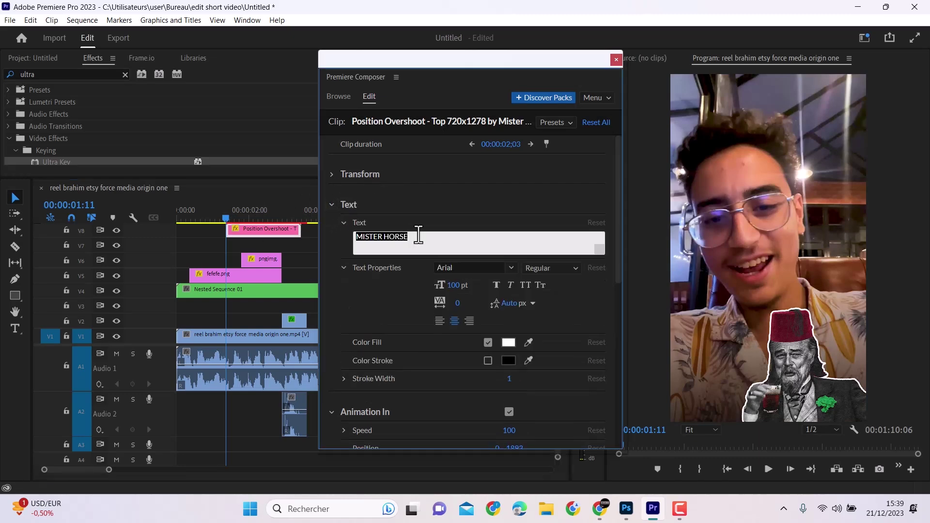
{"action": "left_click", "coordinate": [263, 216]}
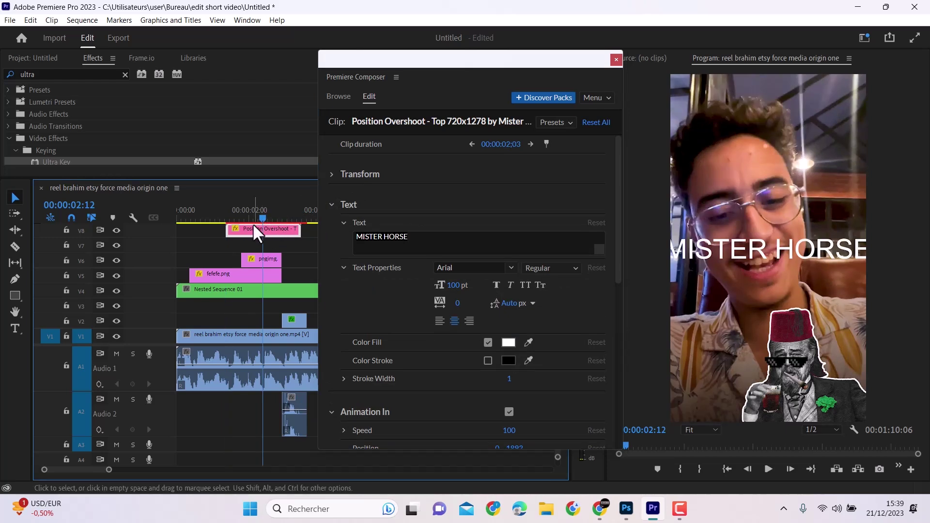
{"action": "left_click", "coordinate": [426, 238]}
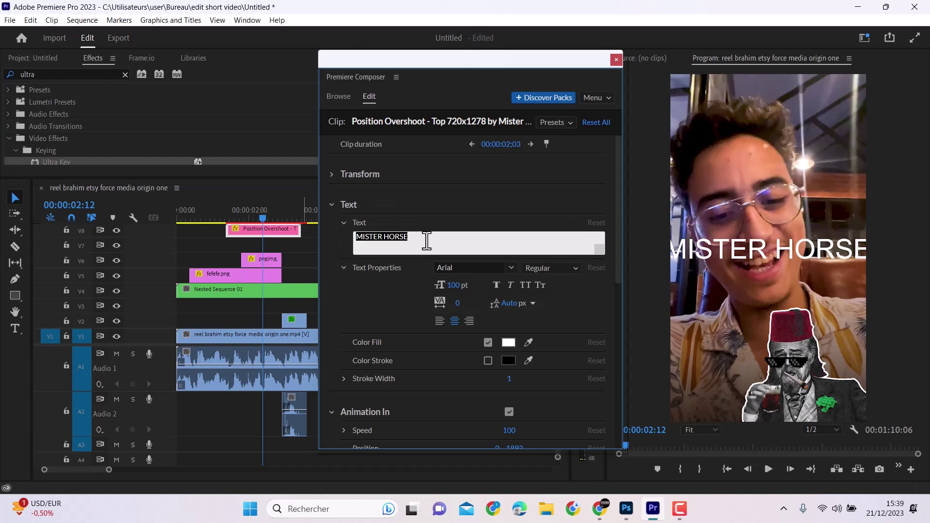
{"action": "type", "text": "أصلا لكنتي عايش في المغرب"}
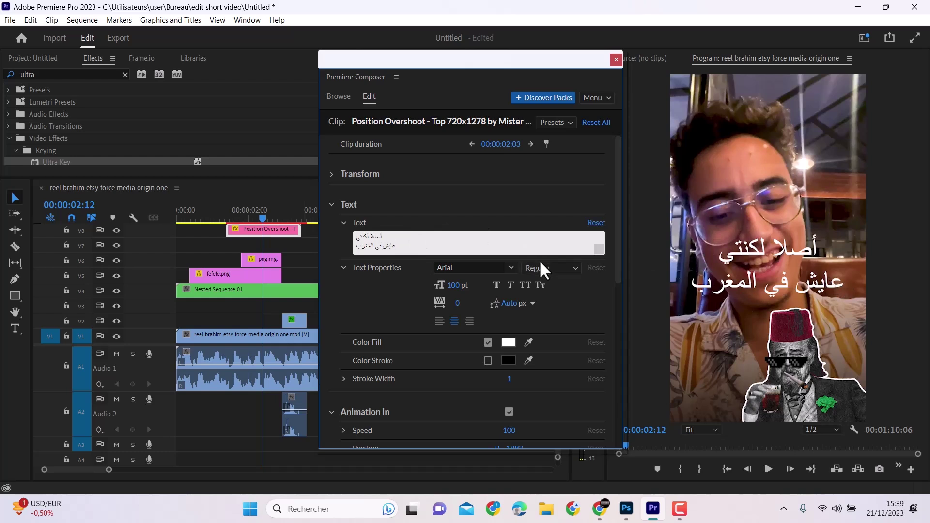
Switch to a new Chrome window, maximize it and open the arabic-keyboard.org page for Arabic in Photoshop
{"action": "left_click", "coordinate": [436, 246]}
{"action": "left_click", "coordinate": [599, 508]}
{"action": "left_click", "coordinate": [598, 507]}
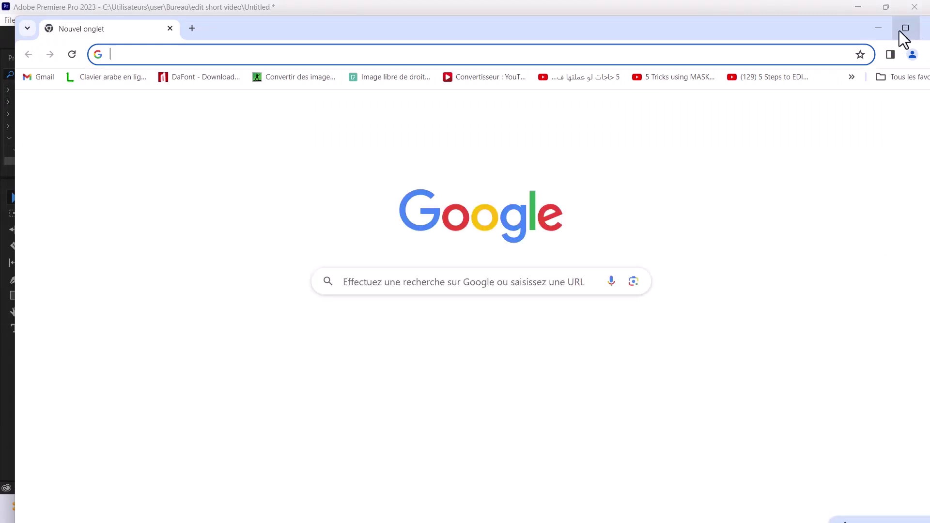
{"action": "double_click", "coordinate": [820, 27]}
{"action": "left_click", "coordinate": [916, 38]}
{"action": "left_click", "coordinate": [225, 132]}
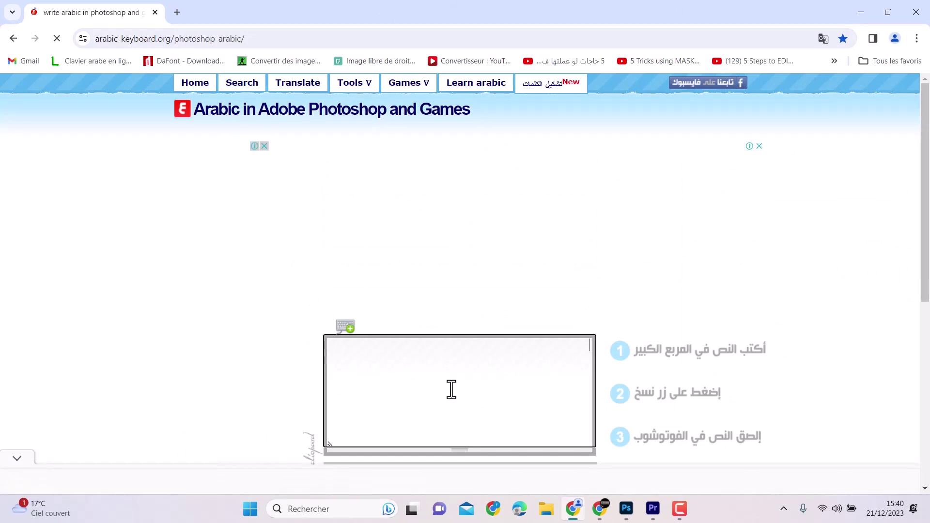
Convert "أصلا لكنتي عايش في المغرب" with the Photoshop Arabic tool and copy the converted text
{"action": "type", "text": "أصلا لكنتي عايش في المغرب"}
{"action": "scroll", "coordinate": [519, 386], "scroll_direction": "down", "scroll_amount": 5}
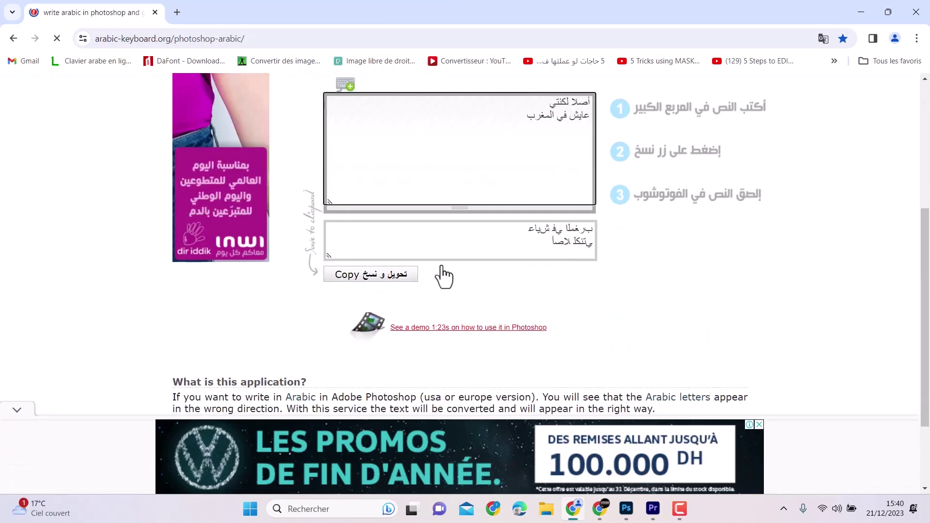
{"action": "left_click", "coordinate": [550, 243]}
{"action": "key", "text": "ctrl+c"}
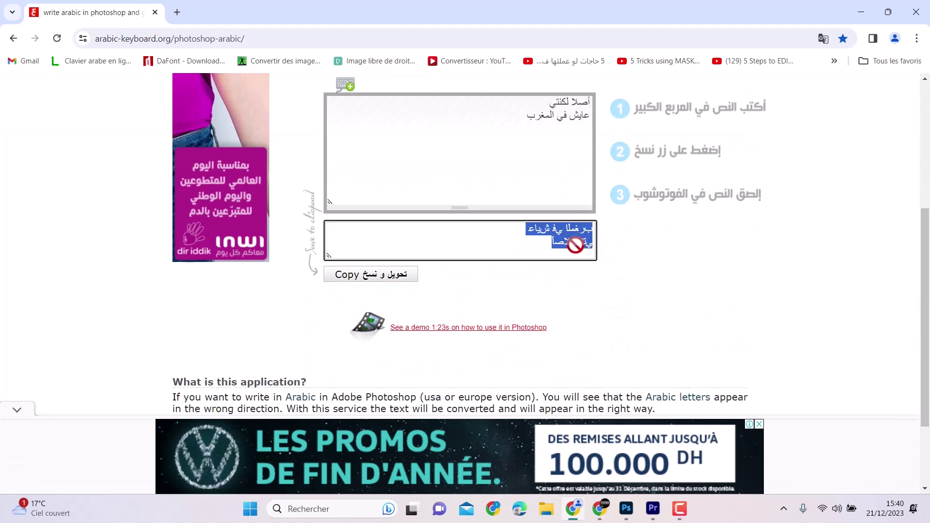
Return to Premiere Pro and replace the Position Overshoot clip's text with the converted Arabic text
{"action": "left_click", "coordinate": [653, 508]}
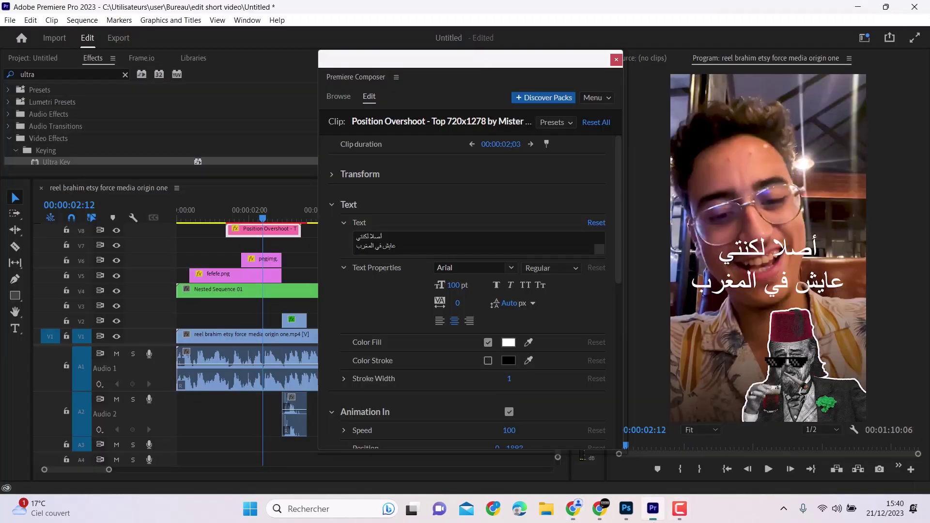
{"action": "left_click", "coordinate": [402, 245]}
{"action": "key", "text": "ctrl+a"}
{"action": "key", "text": "ctrl+v"}
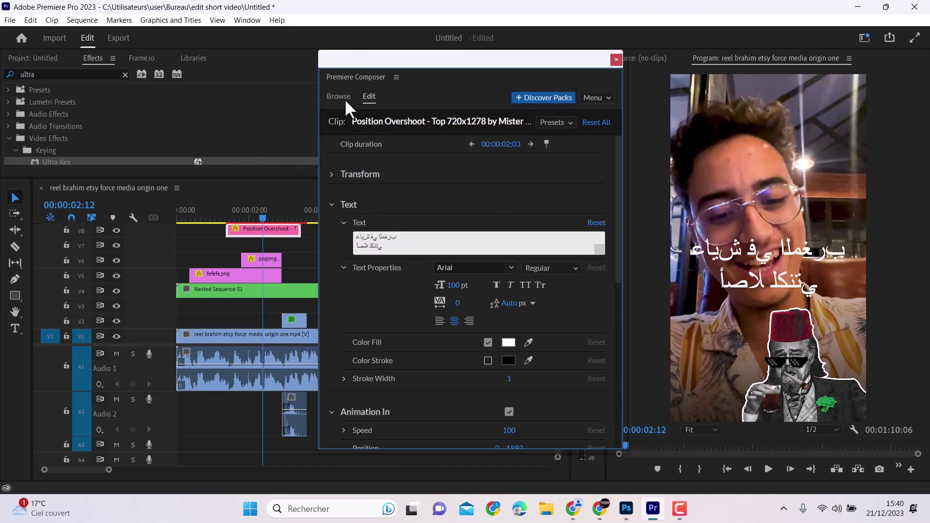
Copy the original Arabic caption from the Lexilogos page in Chrome and paste it over the converted text in Premiere Composer
{"action": "left_click", "coordinate": [595, 518]}
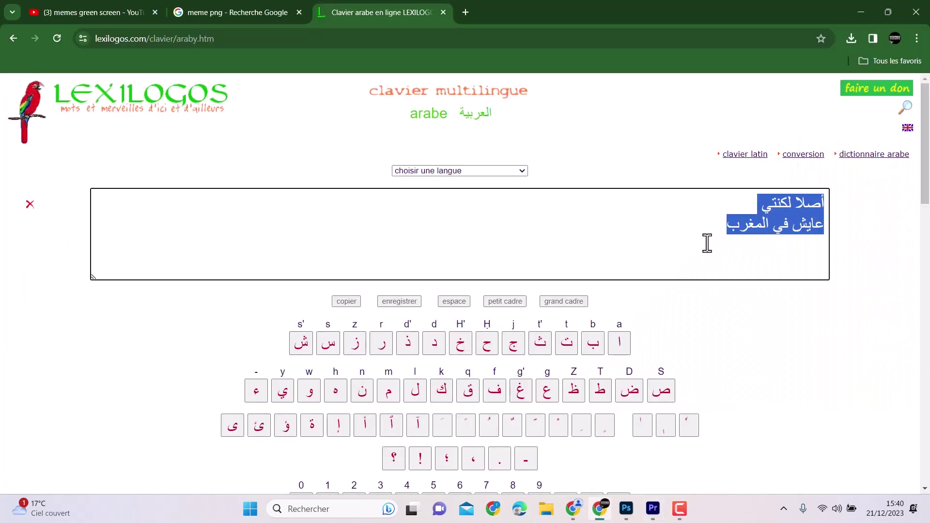
{"action": "left_click_drag", "start_coordinate": [699, 233], "coordinate": [832, 202]}
{"action": "key", "text": "ctrl+c"}
{"action": "left_click", "coordinate": [652, 508]}
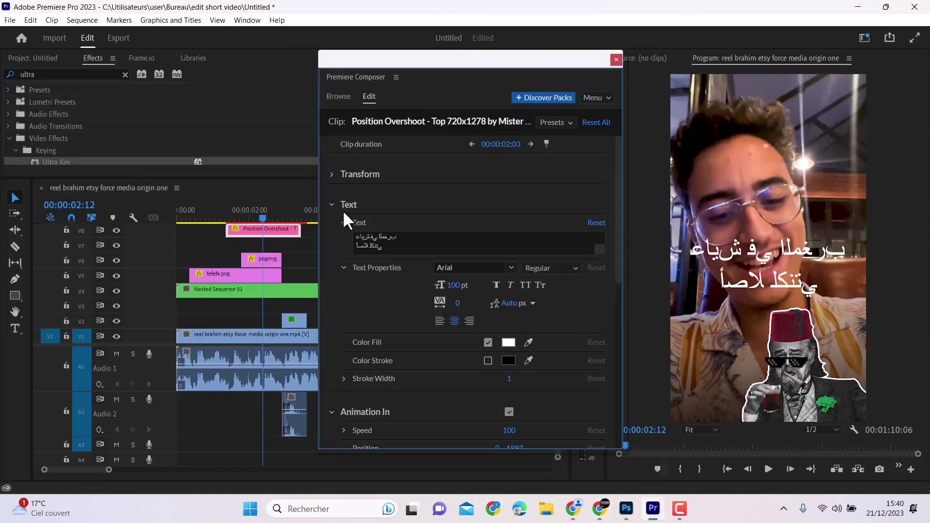
{"action": "left_click", "coordinate": [390, 248]}
{"action": "left_click_drag", "start_coordinate": [390, 248], "coordinate": [352, 234]}
{"action": "key", "text": "ctrl+v"}
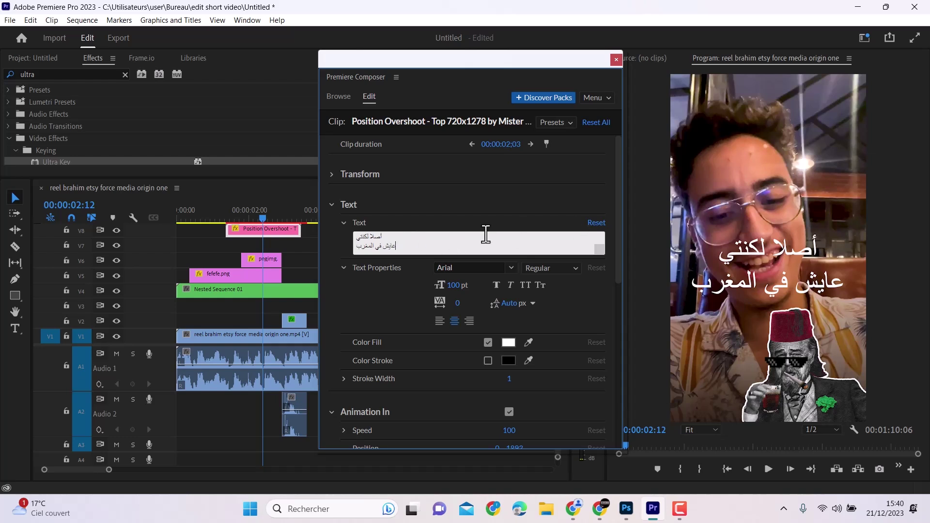
Change the font of the Arabic caption "أصلا لكنتي عايش في المغرب" to VIP Hala Bold
{"action": "left_click_drag", "start_coordinate": [410, 245], "coordinate": [353, 232]}
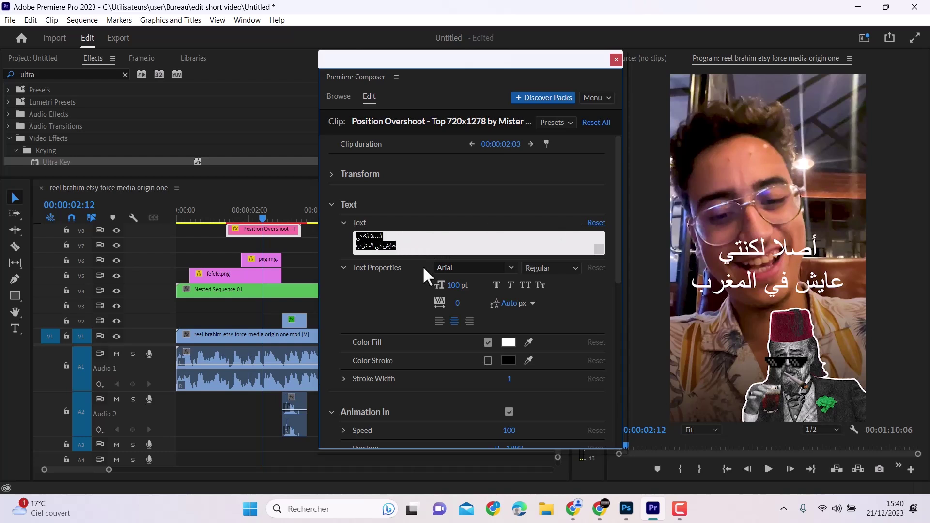
{"action": "left_click", "coordinate": [511, 266]}
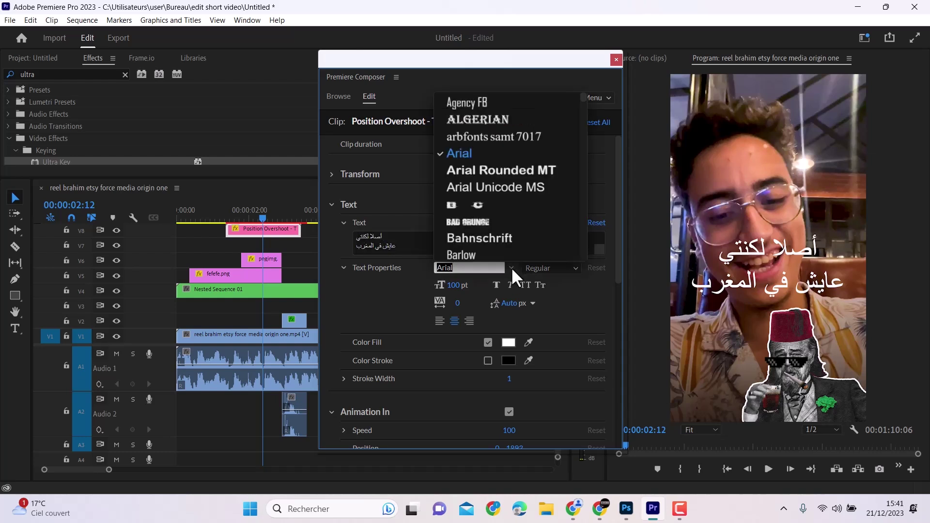
{"action": "scroll", "coordinate": [514, 214], "scroll_direction": "down", "scroll_amount": 3}
{"action": "scroll", "coordinate": [514, 214], "scroll_direction": "down", "scroll_amount": 20}
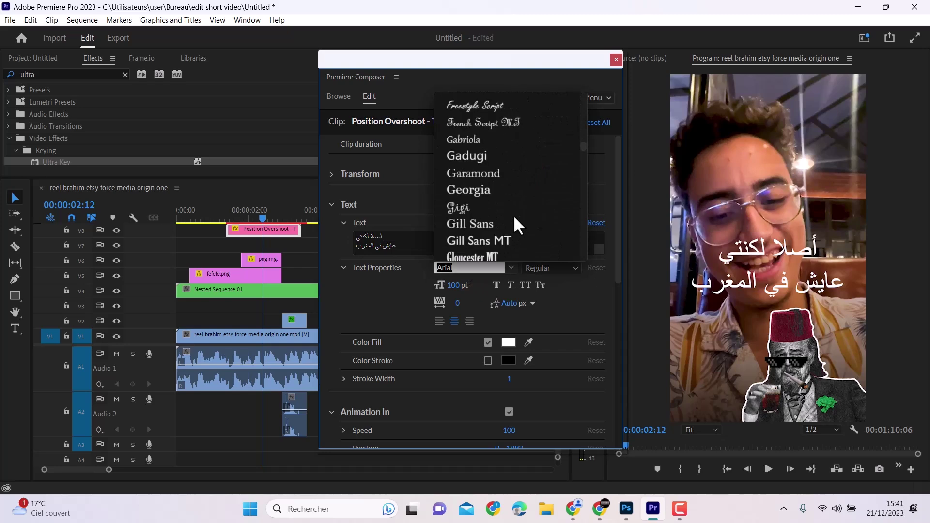
{"action": "scroll", "coordinate": [512, 214], "scroll_direction": "up", "scroll_amount": 5}
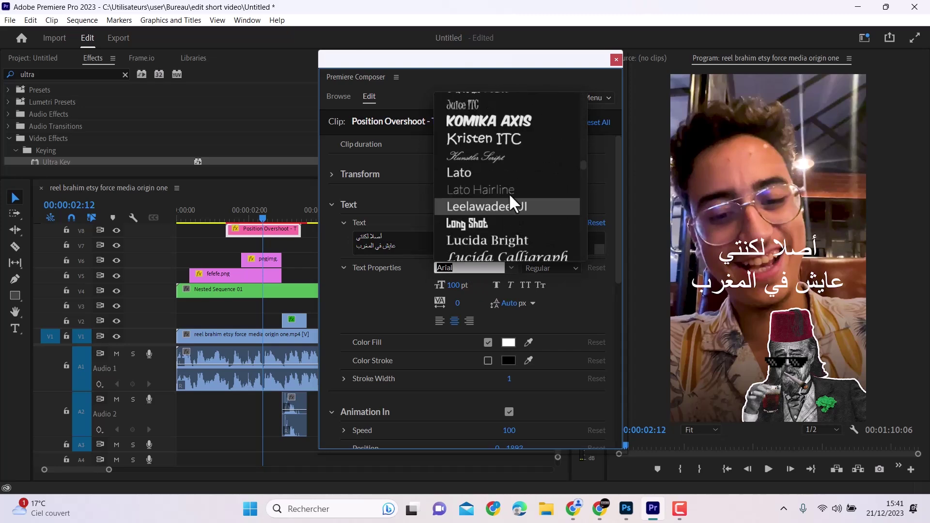
{"action": "scroll", "coordinate": [498, 202], "scroll_direction": "down", "scroll_amount": 2}
{"action": "scroll", "coordinate": [498, 204], "scroll_direction": "down", "scroll_amount": 15}
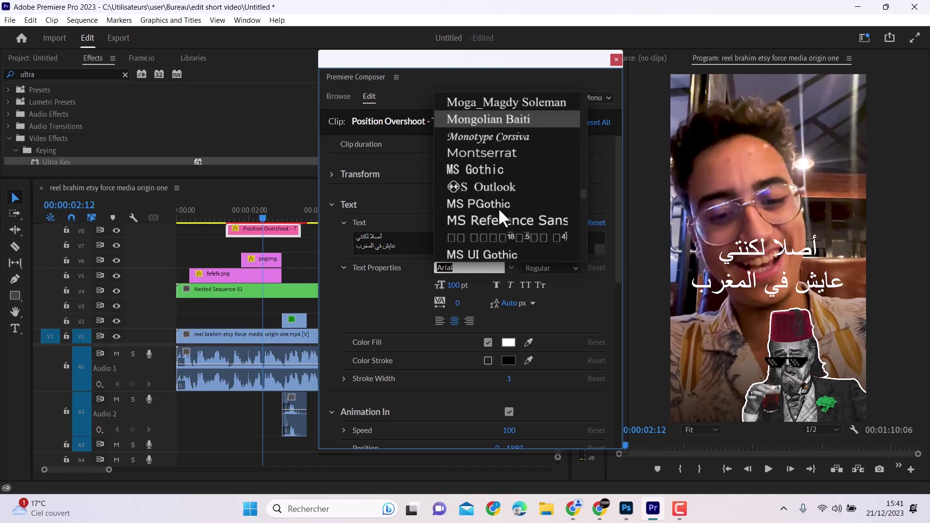
{"action": "scroll", "coordinate": [497, 207], "scroll_direction": "down", "scroll_amount": 15}
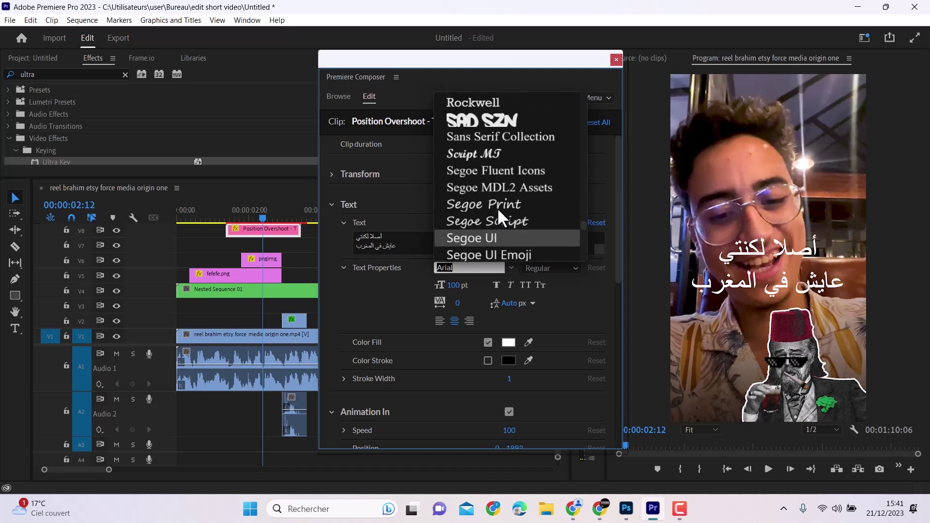
{"action": "scroll", "coordinate": [496, 207], "scroll_direction": "up", "scroll_amount": 3}
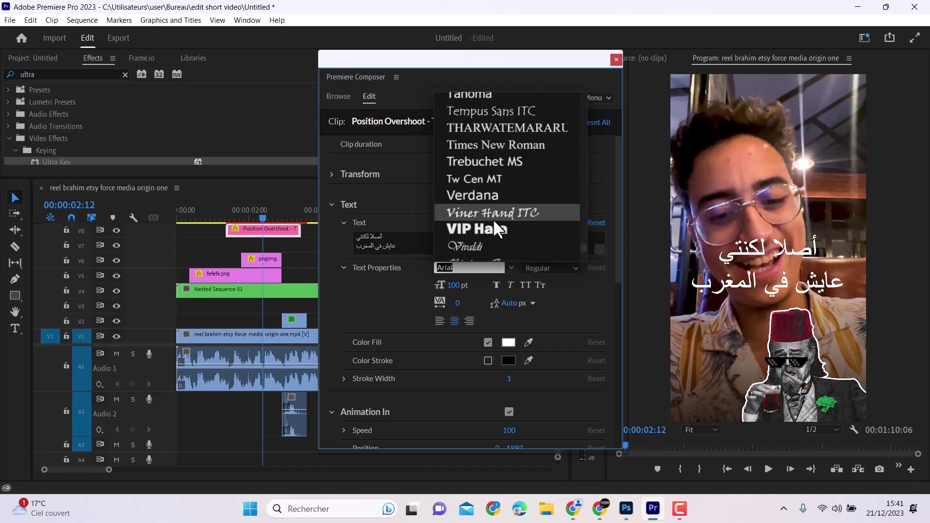
{"action": "left_click", "coordinate": [496, 229]}
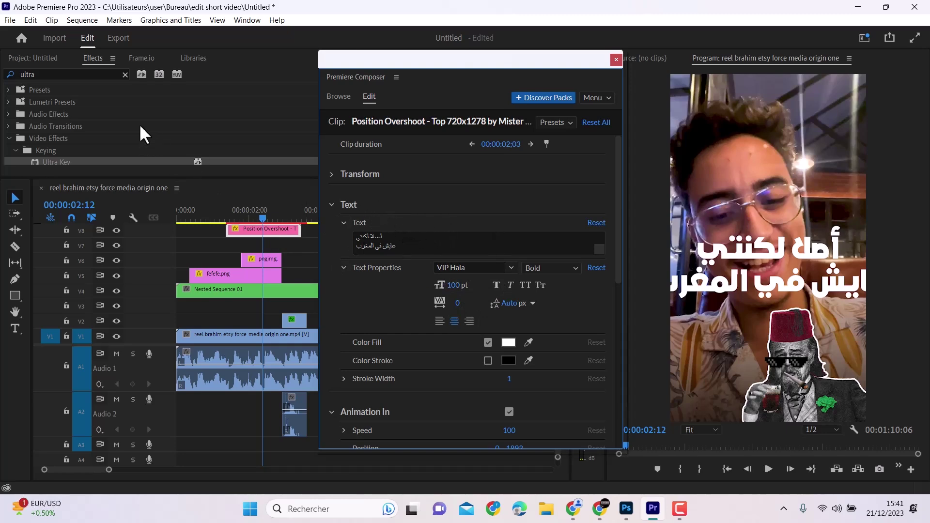
Scale the Position Overshoot caption clip to 74 and set its font size to 82 pt
{"action": "left_click_drag", "start_coordinate": [405, 73], "coordinate": [101, 86]}
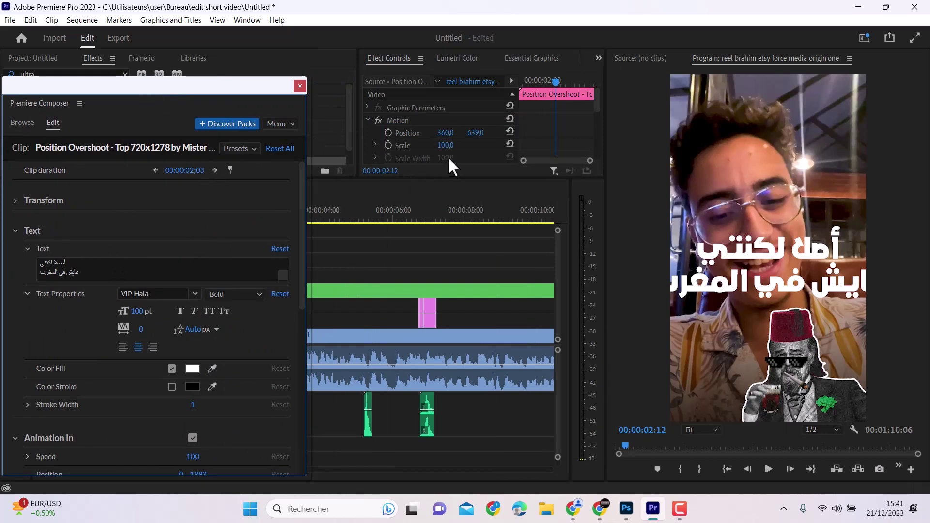
{"action": "left_click_drag", "start_coordinate": [444, 145], "coordinate": [250, 241]}
{"action": "scroll", "coordinate": [201, 261], "scroll_direction": "down", "scroll_amount": 2}
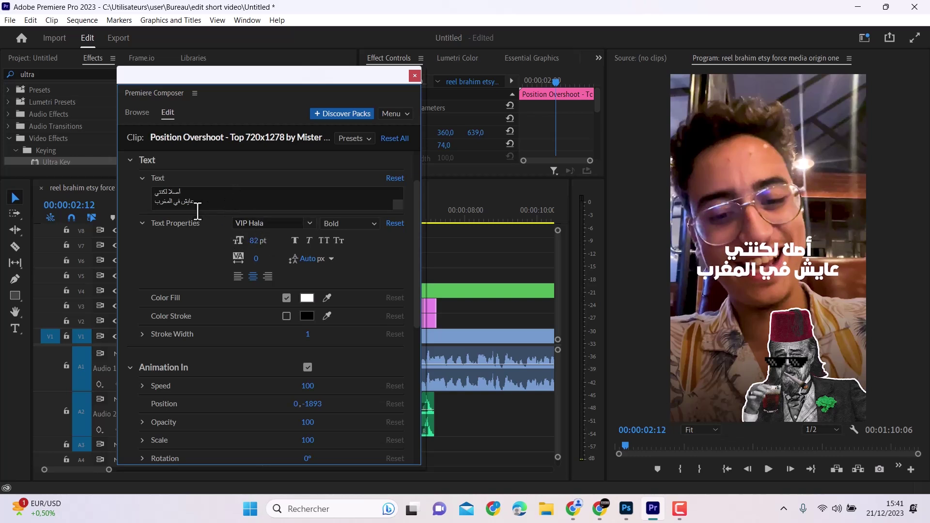
Put "في المغرب" on its own caption line, set the clip's position to 174, 940 and close Premiere Composer
{"action": "left_click", "coordinate": [181, 202]}
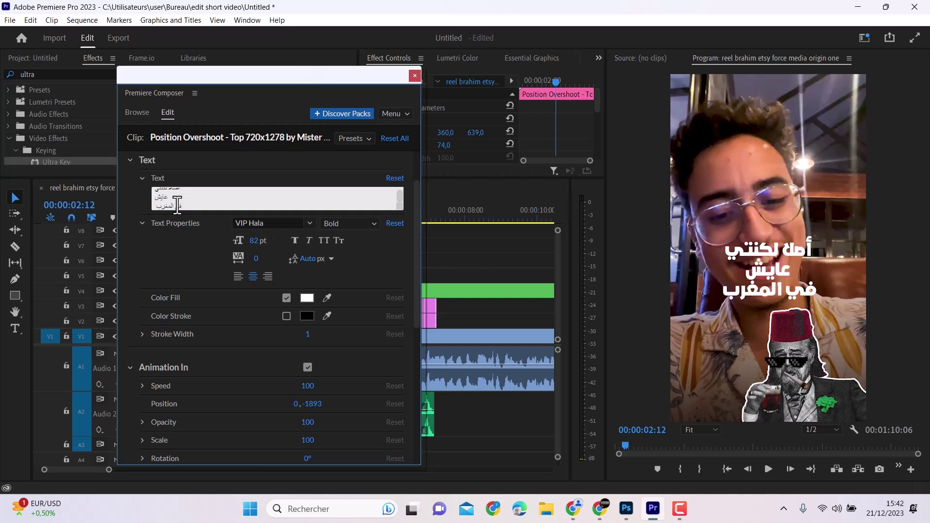
{"action": "left_click_drag", "start_coordinate": [228, 82], "coordinate": [308, 83]}
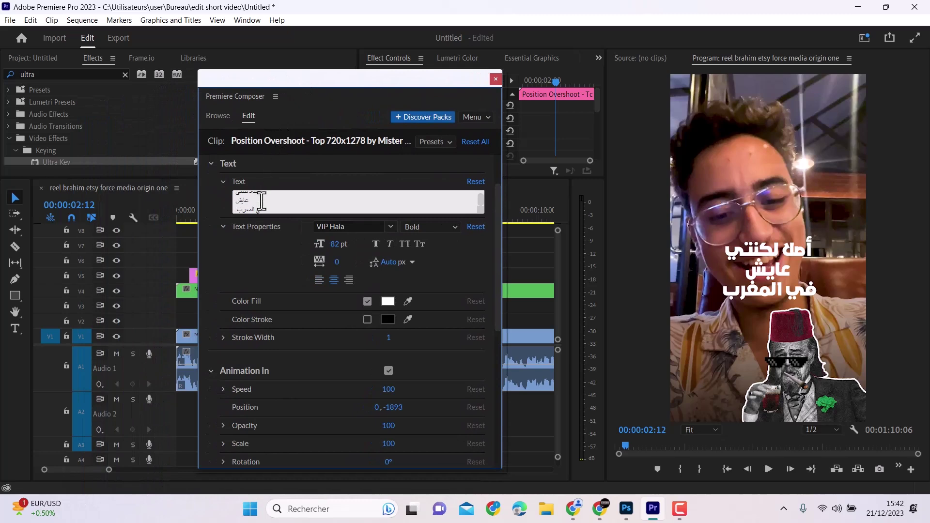
{"action": "left_click_drag", "start_coordinate": [383, 85], "coordinate": [241, 101]}
{"action": "left_click_drag", "start_coordinate": [449, 140], "coordinate": [370, 141]}
{"action": "left_click_drag", "start_coordinate": [475, 132], "coordinate": [523, 132]}
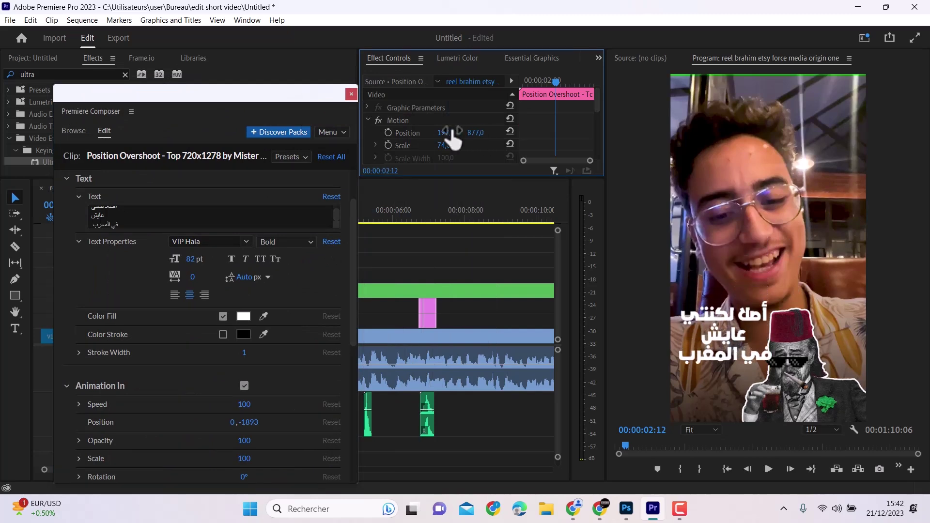
{"action": "left_click_drag", "start_coordinate": [446, 132], "coordinate": [483, 132]}
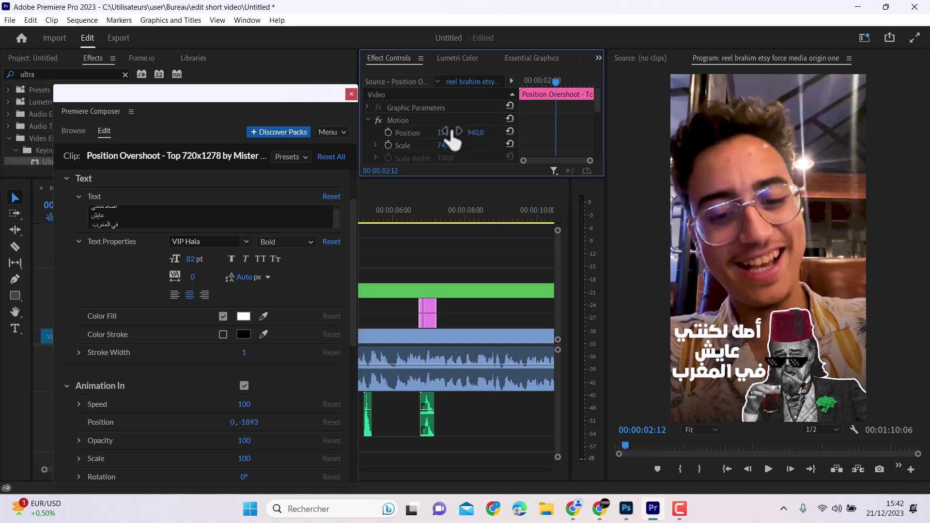
{"action": "left_click", "coordinate": [352, 93]}
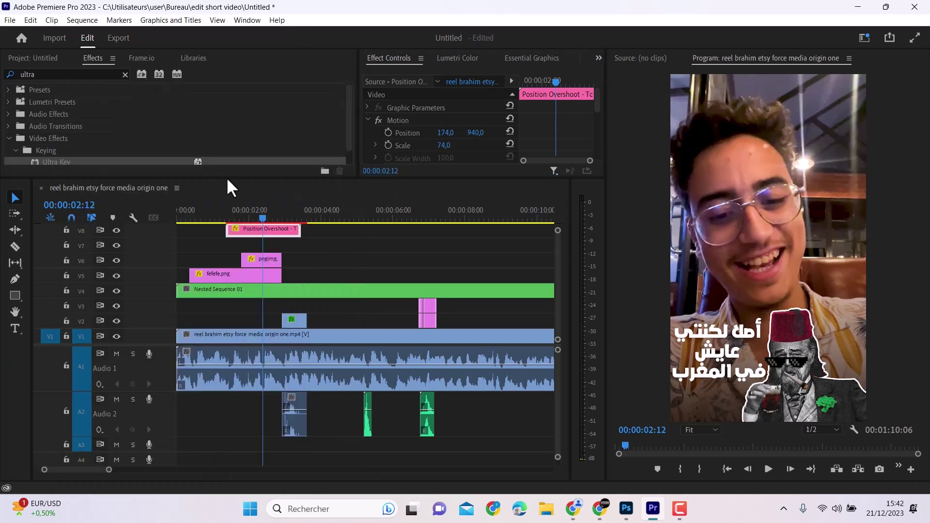
Duplicate the Position Overshoot caption clip further along track V8, starting at 00:00:04:07
{"action": "left_click", "coordinate": [251, 17]}
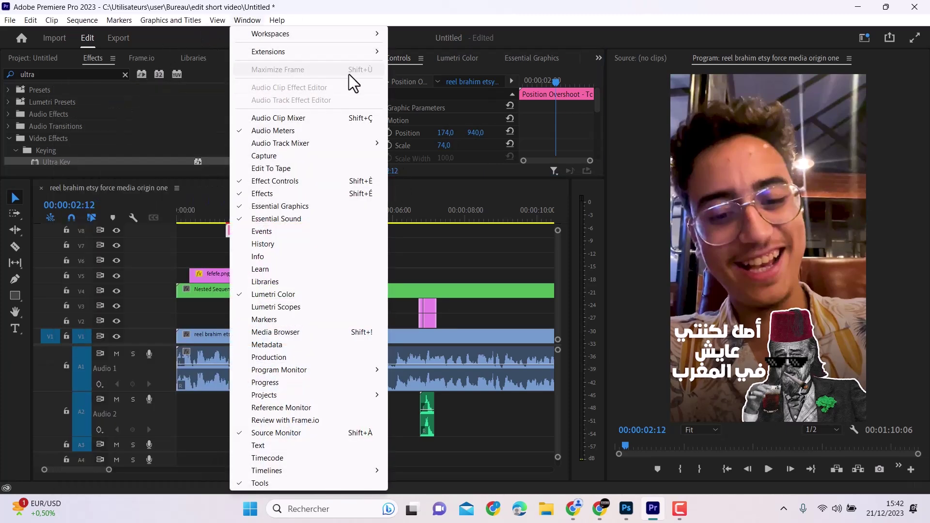
{"action": "left_click", "coordinate": [451, 3]}
{"action": "left_click", "coordinate": [278, 231]}
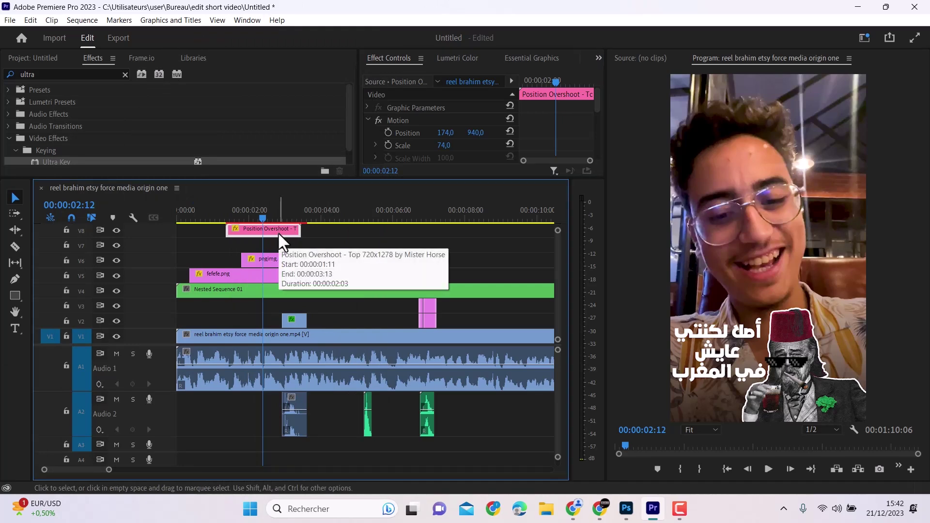
{"action": "left_click_drag", "start_coordinate": [271, 232], "coordinate": [391, 233]}
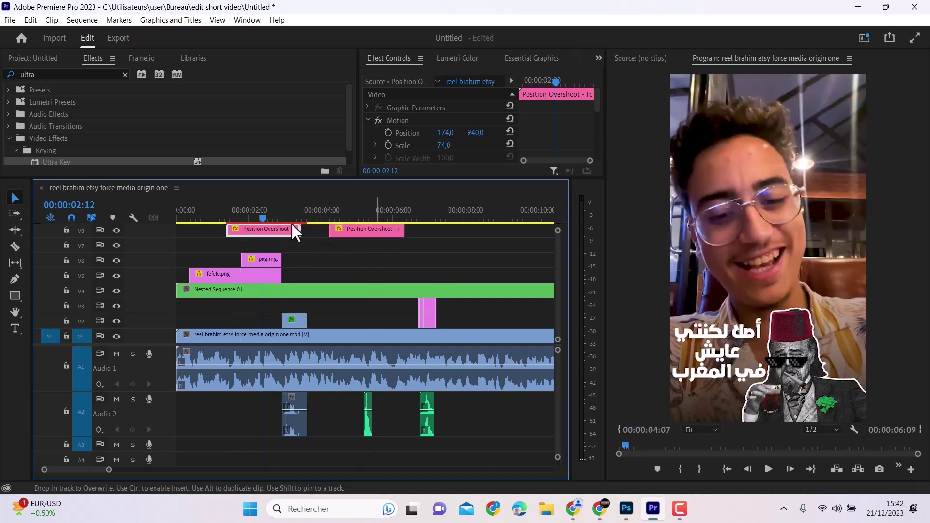
Preview the caption, return to the sequence start and move the first caption clip to 00:00:00:00
{"action": "left_click", "coordinate": [770, 468]}
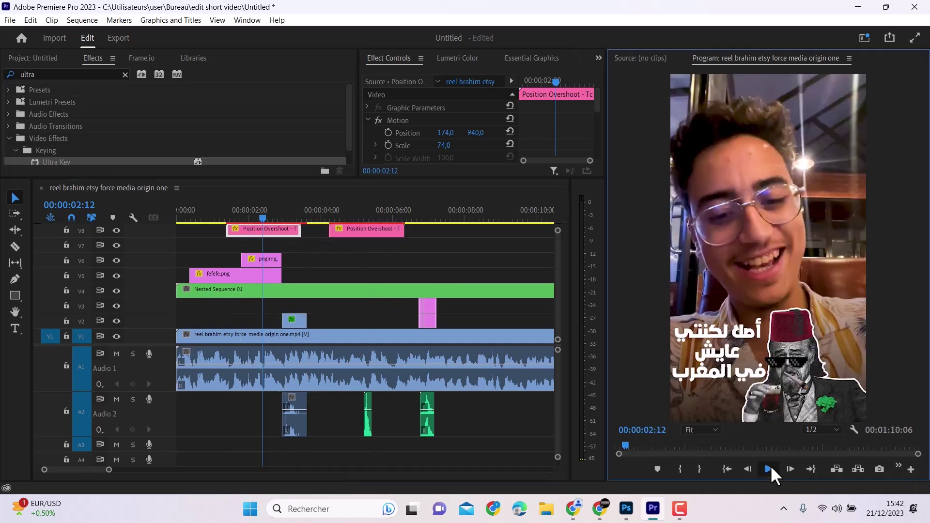
{"action": "left_click", "coordinate": [773, 466]}
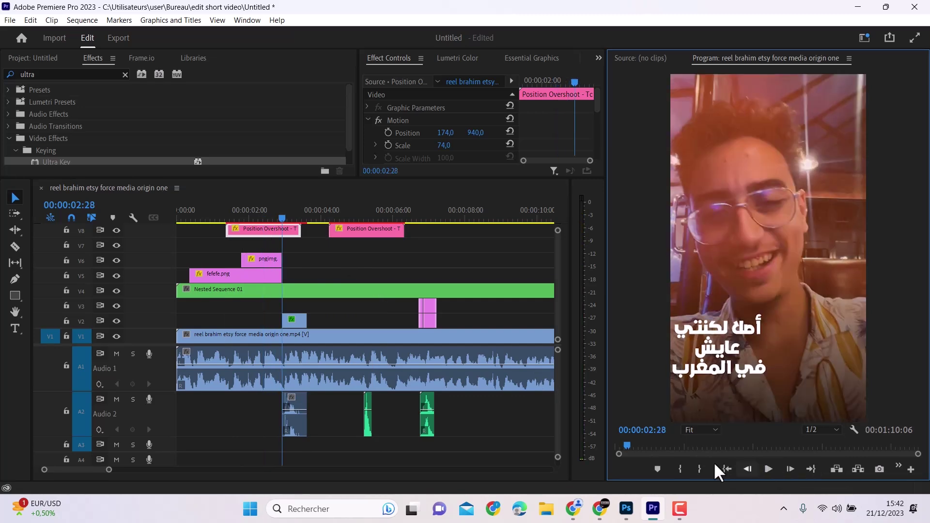
{"action": "left_click", "coordinate": [727, 469]}
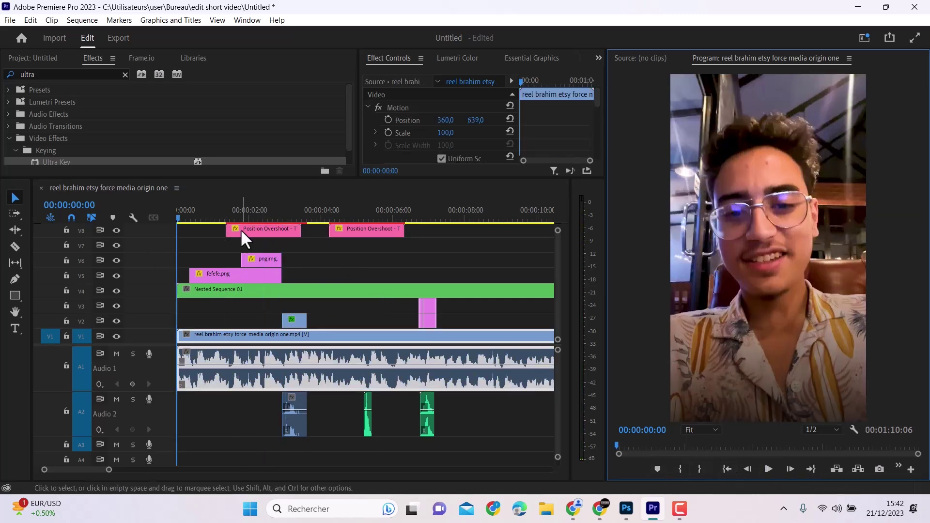
{"action": "left_click_drag", "start_coordinate": [255, 228], "coordinate": [207, 229]}
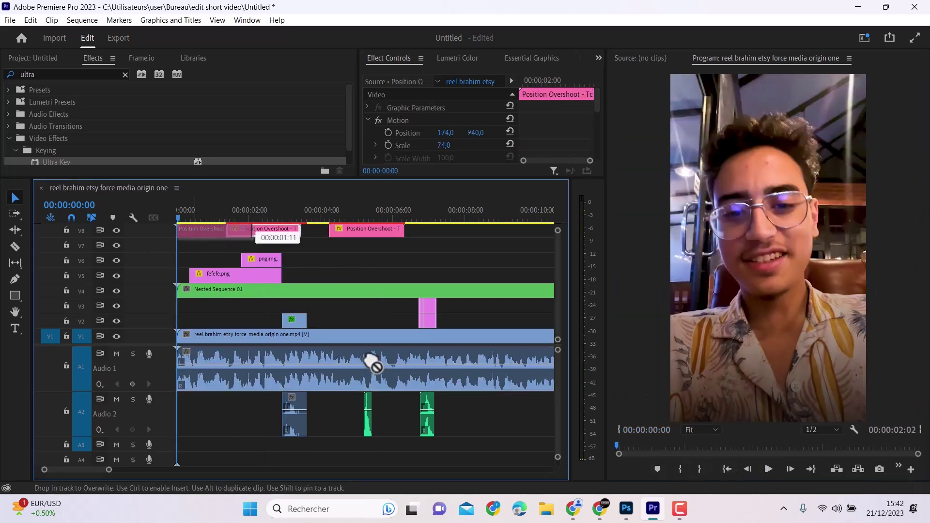
Play the reel from the start and trim the end of the first caption clip to 00:00:01:14
{"action": "left_click", "coordinate": [768, 469]}
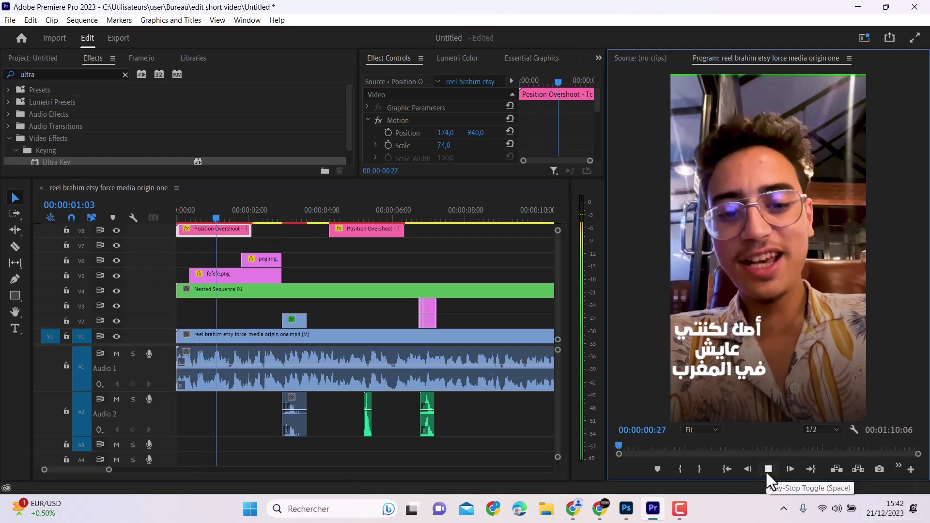
{"action": "left_click", "coordinate": [768, 469]}
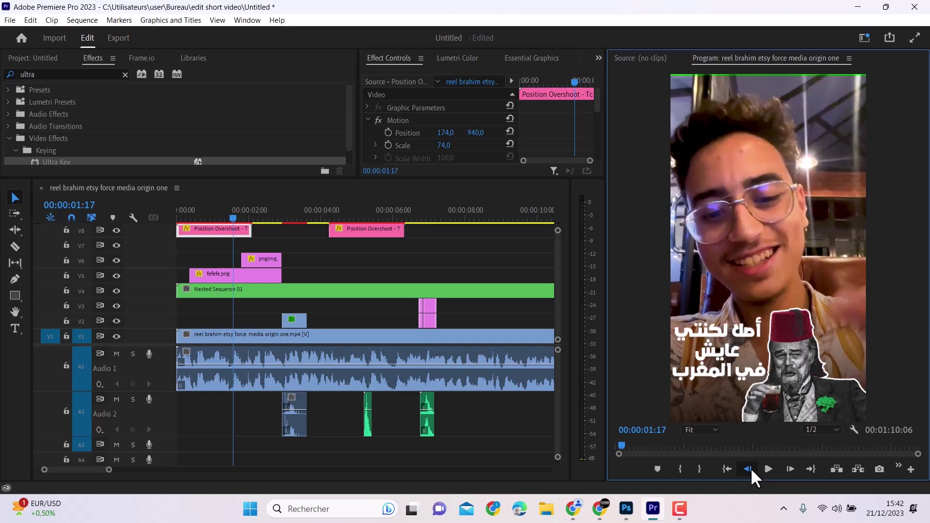
{"action": "left_click", "coordinate": [751, 469]}
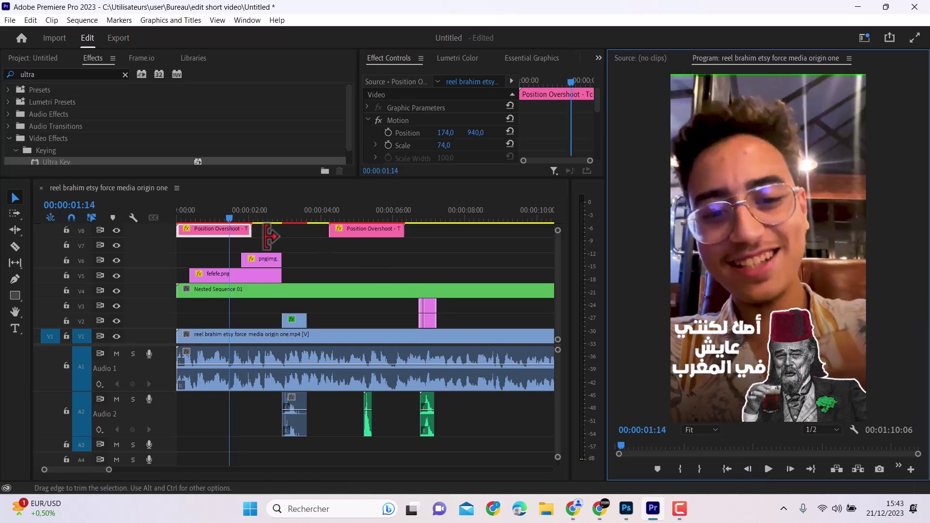
{"action": "left_click_drag", "start_coordinate": [244, 228], "coordinate": [229, 229]}
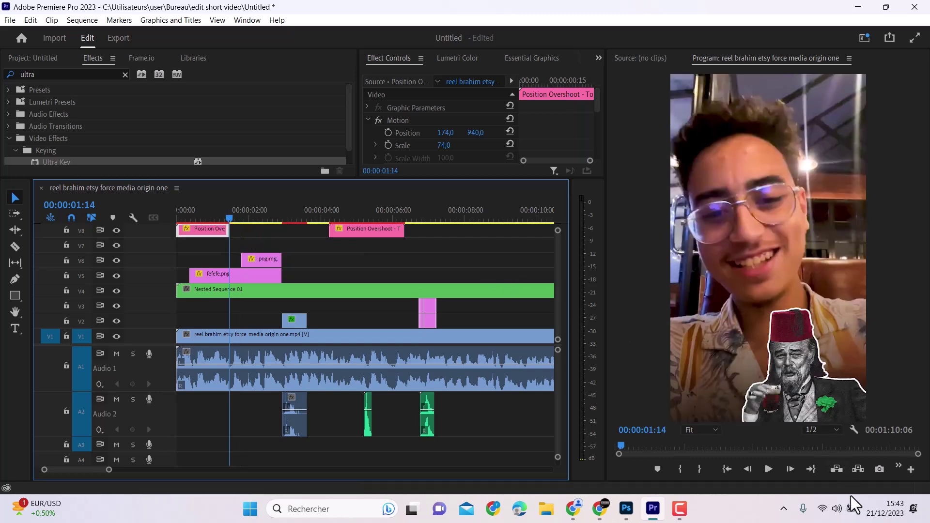
Advance the playhead four frames past the first caption's end and move the duplicate caption clip there
{"action": "left_click", "coordinate": [791, 468]}
{"action": "left_click", "coordinate": [790, 467]}
{"action": "left_click", "coordinate": [790, 467]}
{"action": "left_click", "coordinate": [790, 467]}
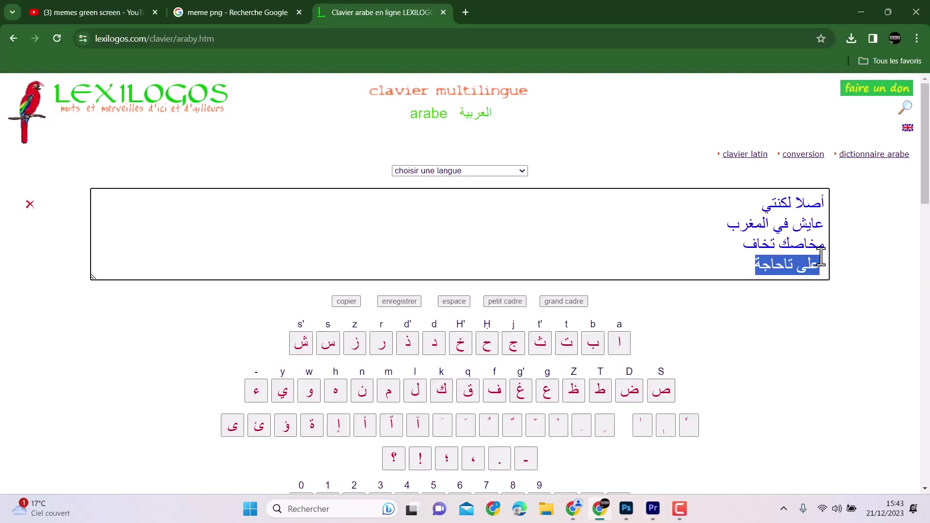
Copy "مخاصك تخاف على تاحاجة" from the Lexilogos page in Chrome and return to Premiere Pro
{"action": "left_click_drag", "start_coordinate": [821, 261], "coordinate": [823, 242]}
{"action": "key", "text": "alt+Tab"}
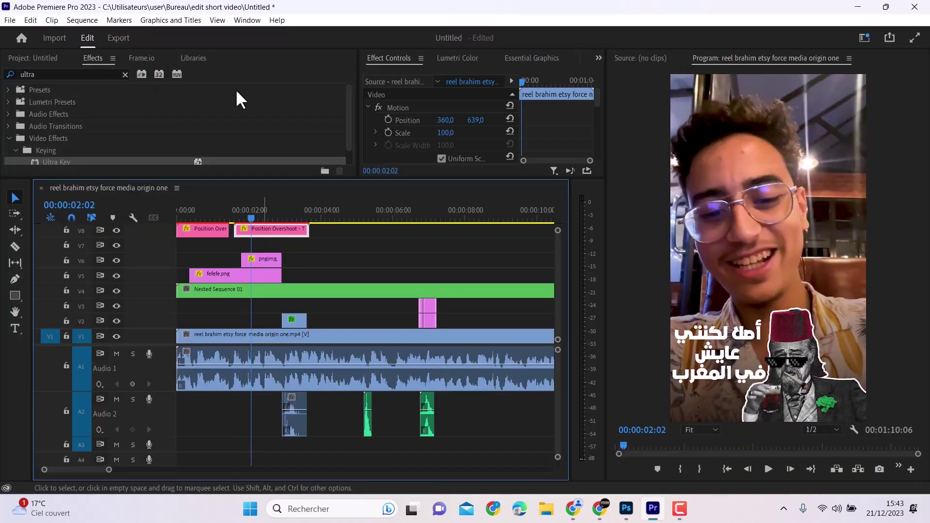
Open the Premiere Composer extension and bring up the editing settings of the second caption clip on V8
{"action": "left_click", "coordinate": [259, 20]}
{"action": "mouse_move", "coordinate": [293, 53]}
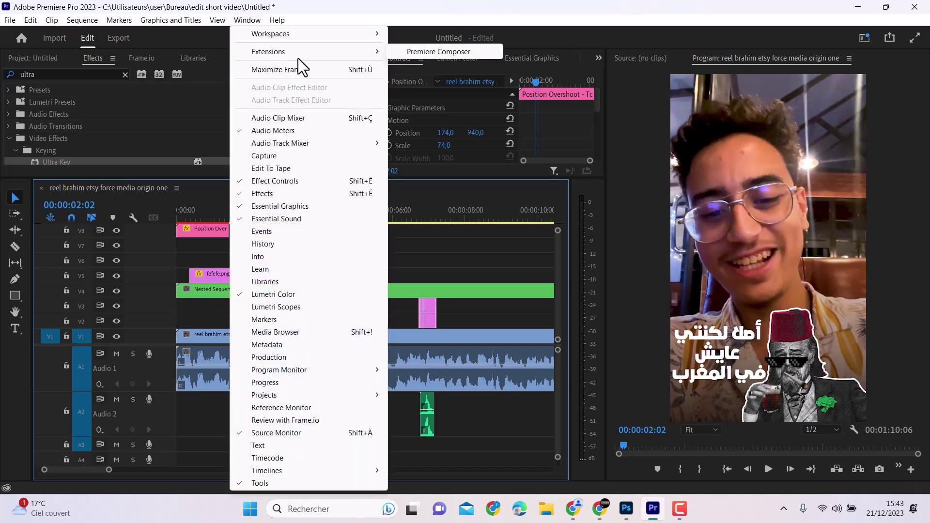
{"action": "left_click", "coordinate": [432, 52]}
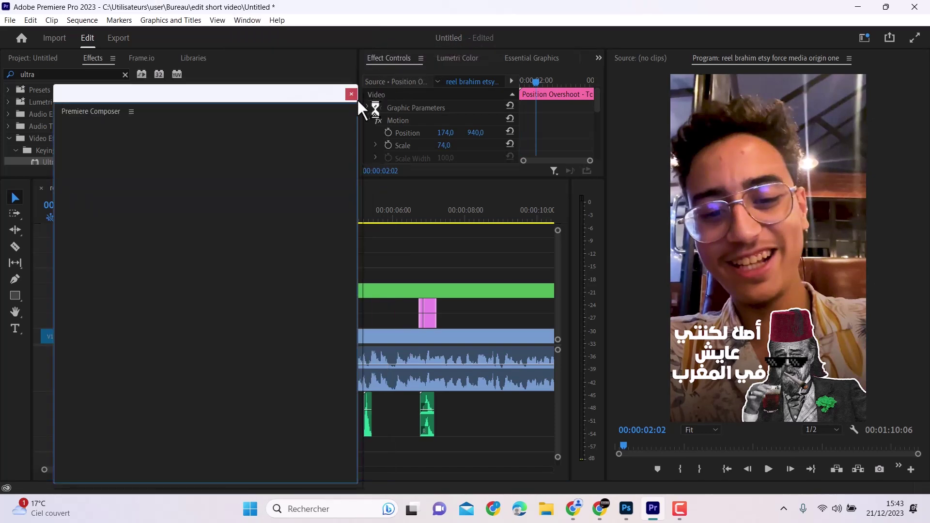
{"action": "left_click_drag", "start_coordinate": [187, 99], "coordinate": [536, 84]}
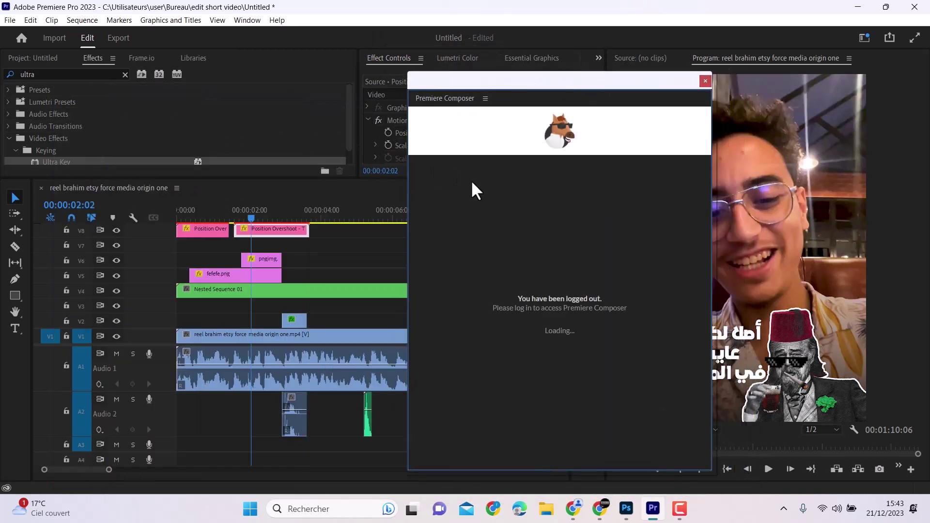
{"action": "left_click", "coordinate": [428, 116]}
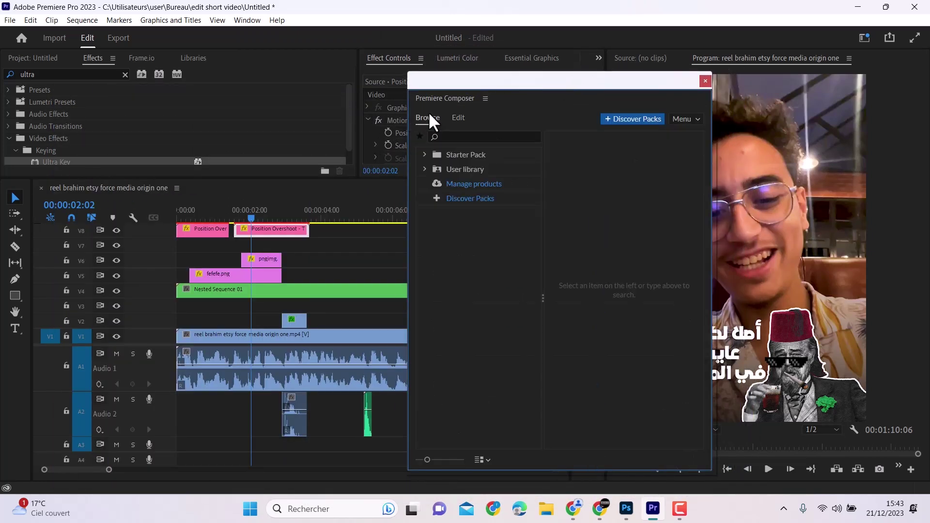
{"action": "left_click", "coordinate": [458, 118]}
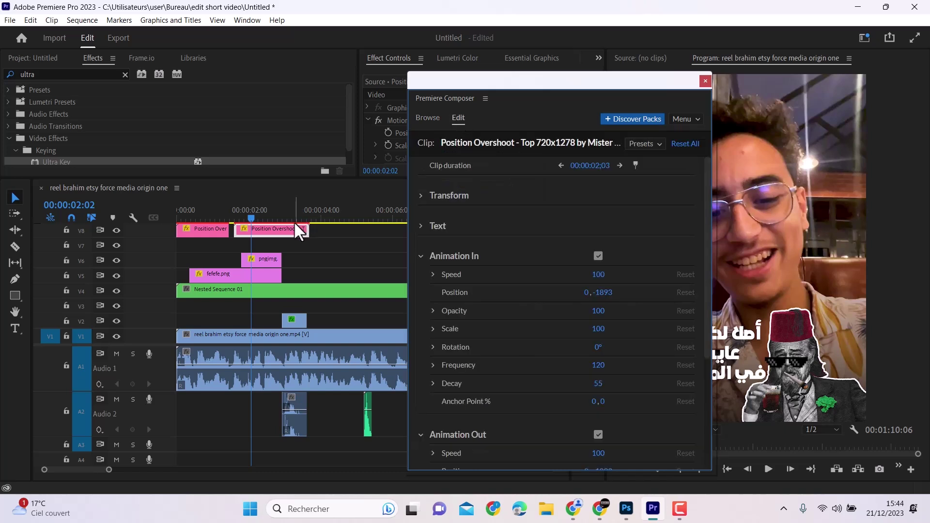
{"action": "left_click", "coordinate": [280, 229]}
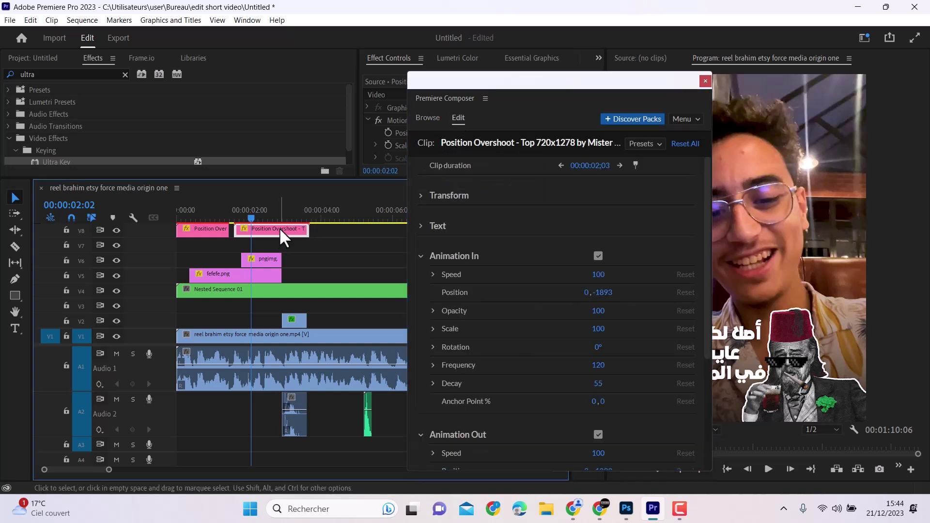
Replace the second caption's text with "مخاصك تخاف على تاحاجة" split over two lines
{"action": "left_click", "coordinate": [422, 224]}
{"action": "scroll", "coordinate": [505, 262], "scroll_direction": "down", "scroll_amount": 1}
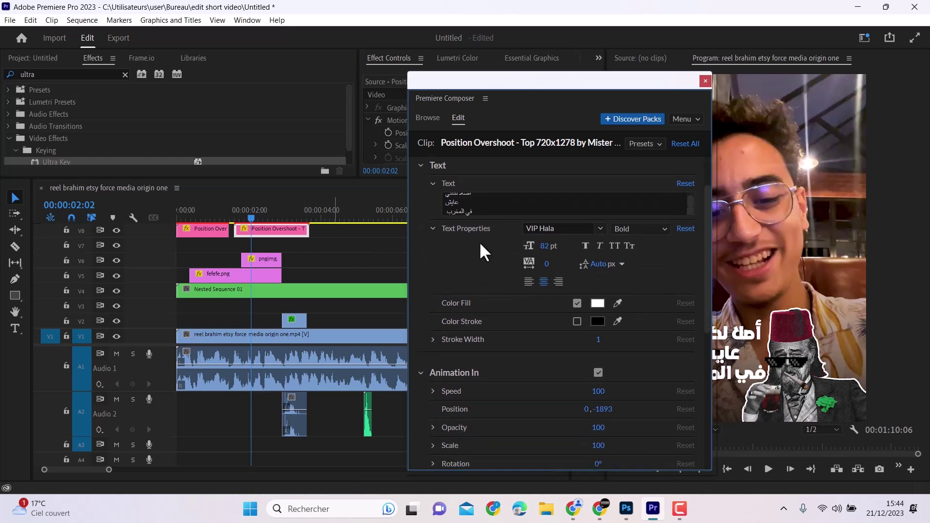
{"action": "left_click_drag", "start_coordinate": [484, 207], "coordinate": [443, 198]}
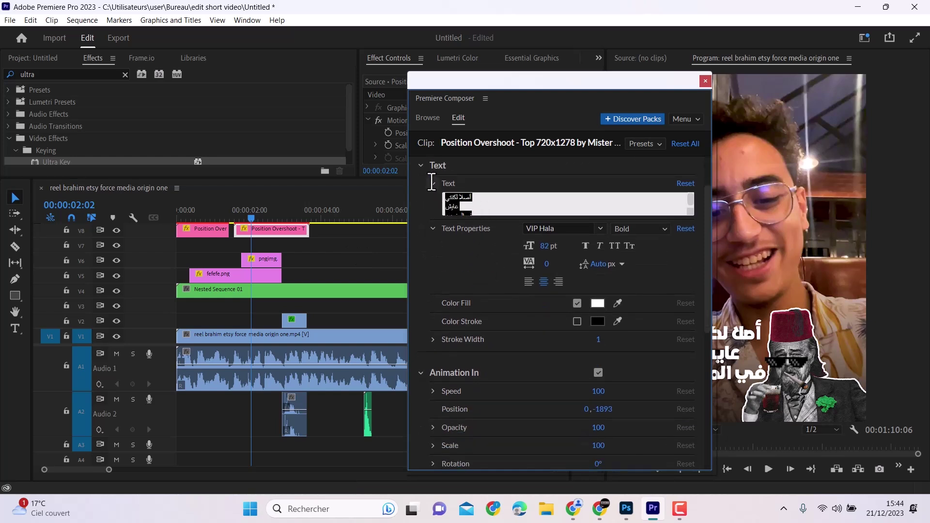
{"action": "type", "text": "مخاصك تخاف على تاجاجة"}
{"action": "left_click", "coordinate": [627, 165]}
{"action": "left_click_drag", "start_coordinate": [594, 82], "coordinate": [531, 80]}
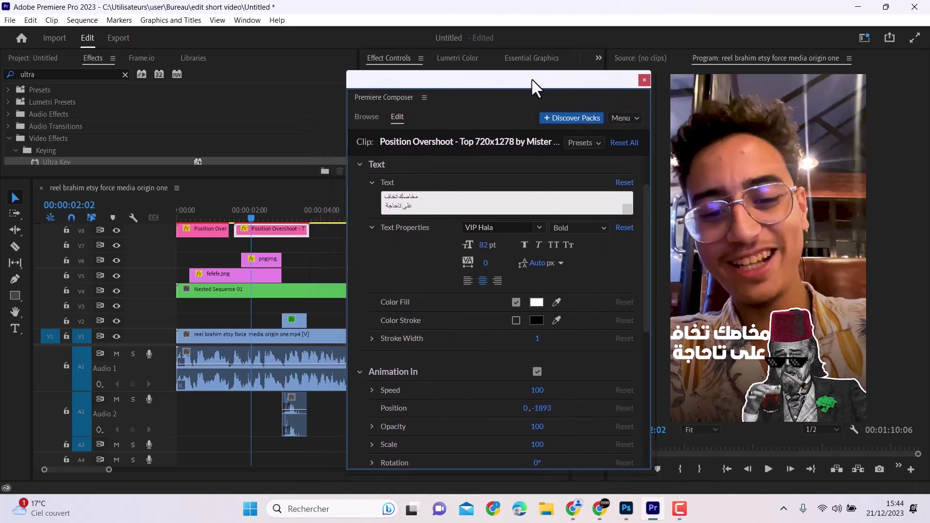
Set the second caption's font size to 76 pt and reduce its motion scale to 65
{"action": "left_click", "coordinate": [483, 248]}
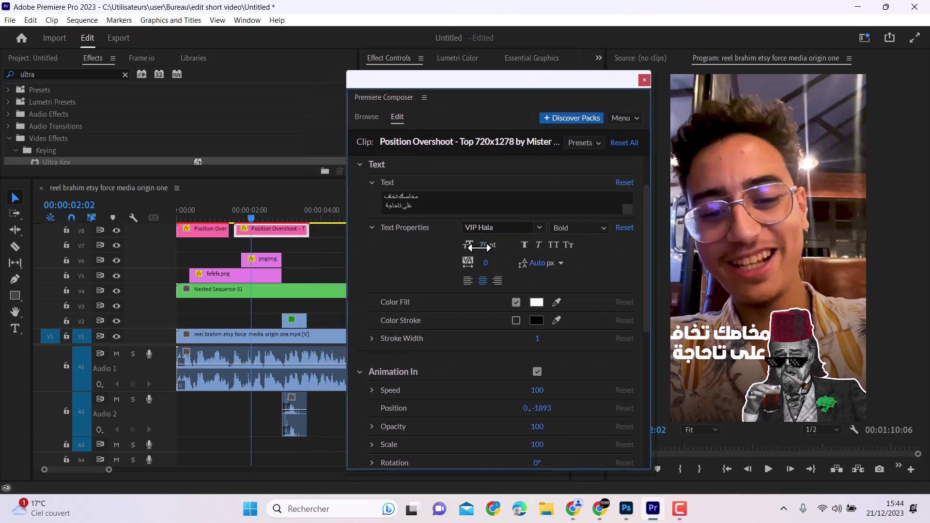
{"action": "left_click_drag", "start_coordinate": [479, 247], "coordinate": [477, 248]}
{"action": "left_click_drag", "start_coordinate": [400, 86], "coordinate": [69, 161]}
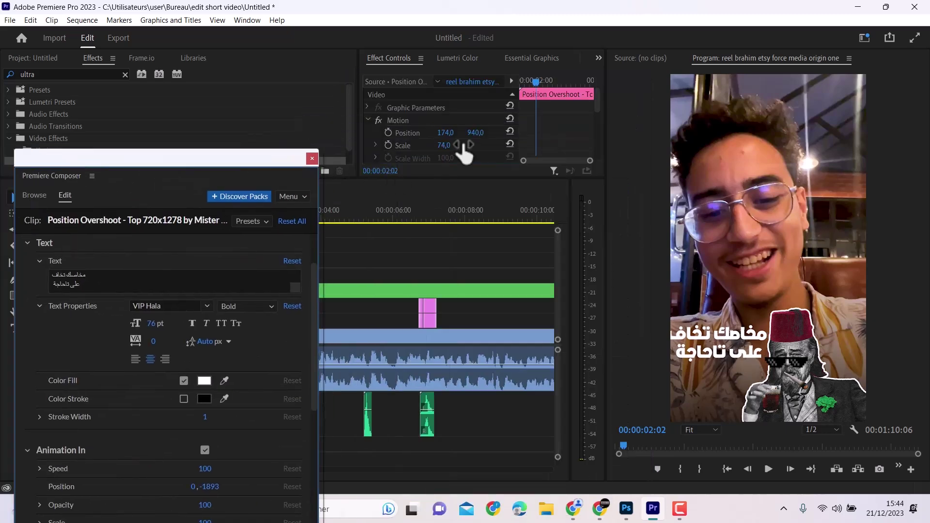
{"action": "left_click", "coordinate": [441, 146]}
{"action": "left_click_drag", "start_coordinate": [441, 146], "coordinate": [391, 148]}
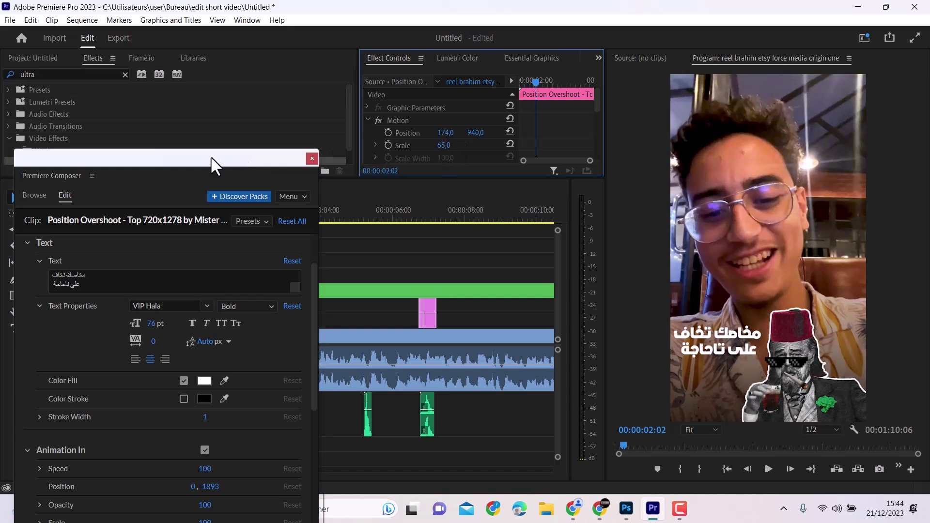
Lower the second caption to a vertical position of 993, close Premiere Composer and set the caption's scale to 64
{"action": "left_click_drag", "start_coordinate": [212, 158], "coordinate": [203, 120]}
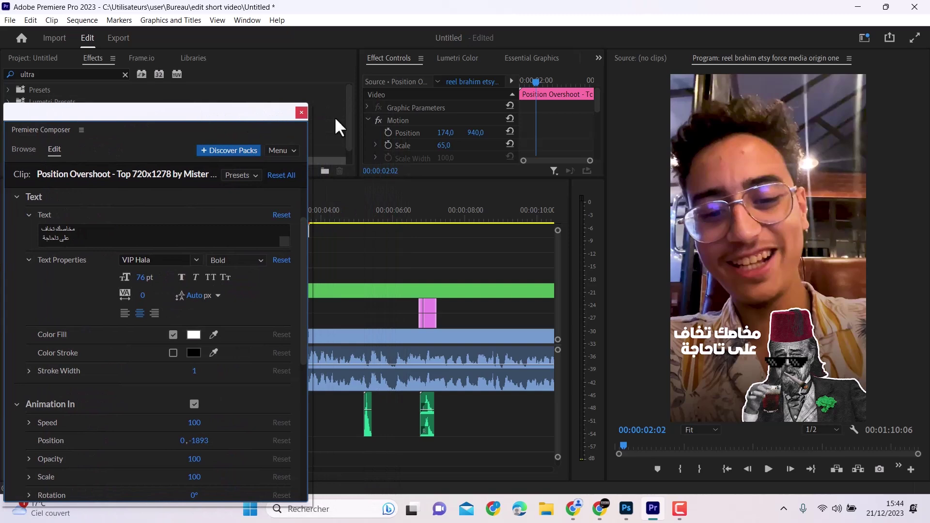
{"action": "left_click_drag", "start_coordinate": [481, 137], "coordinate": [503, 136]}
{"action": "left_click_drag", "start_coordinate": [243, 112], "coordinate": [426, 107]}
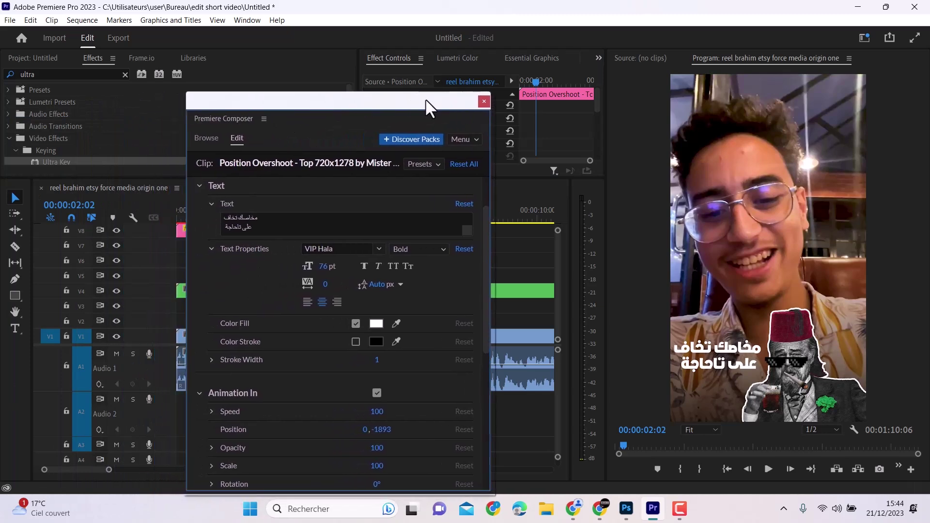
{"action": "left_click", "coordinate": [480, 103]}
{"action": "left_click", "coordinate": [443, 149]}
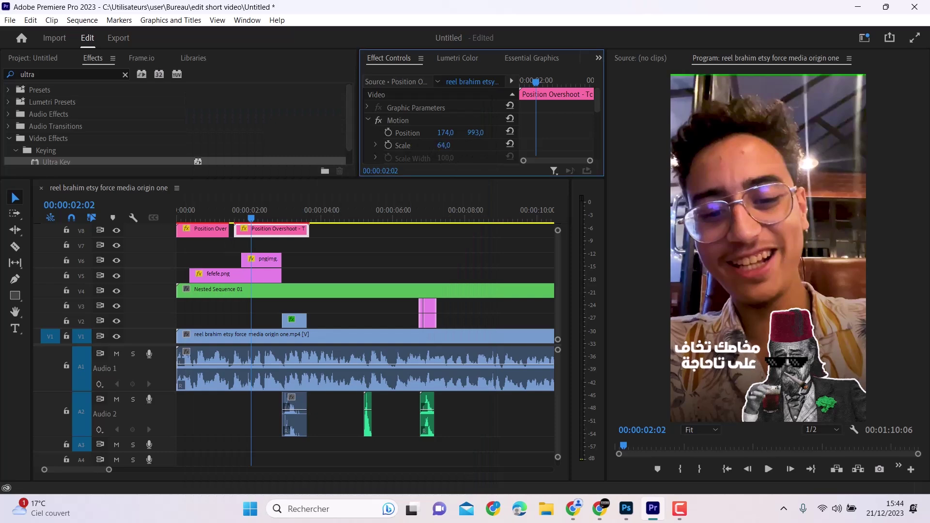
{"action": "left_click_drag", "start_coordinate": [444, 145], "coordinate": [363, 165]}
Play back the opening of the reel to check the second caption against the speech and the meme cutouts
{"action": "left_click", "coordinate": [768, 469]}
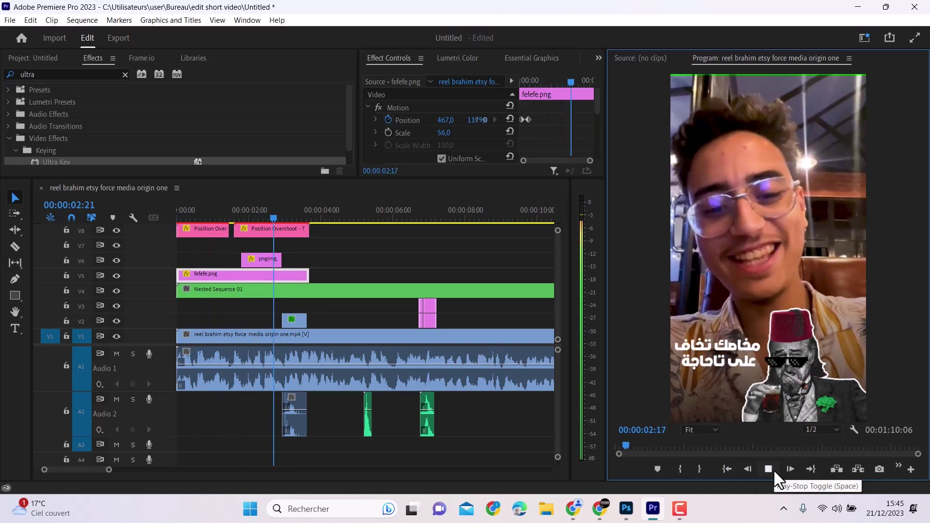
{"action": "left_click", "coordinate": [262, 260]}
{"action": "left_click", "coordinate": [116, 260]}
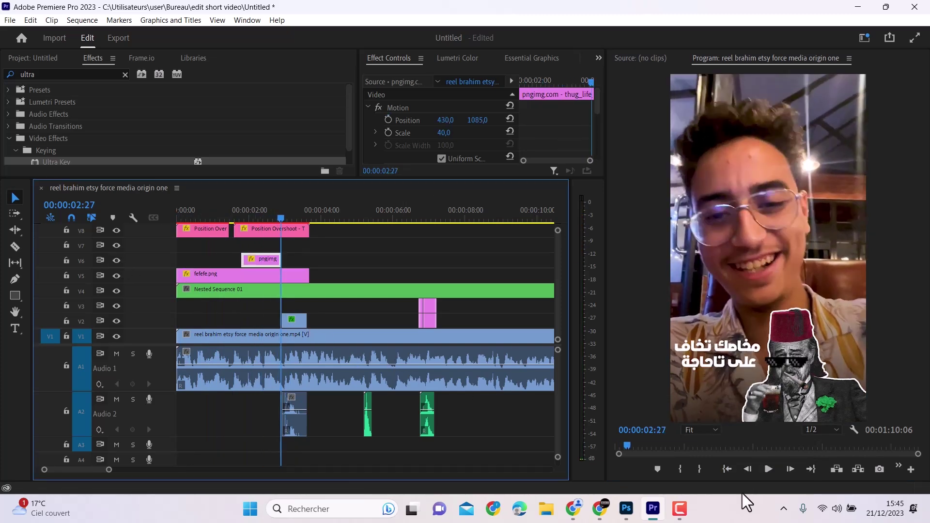
{"action": "left_click", "coordinate": [725, 468]}
{"action": "left_click", "coordinate": [770, 469]}
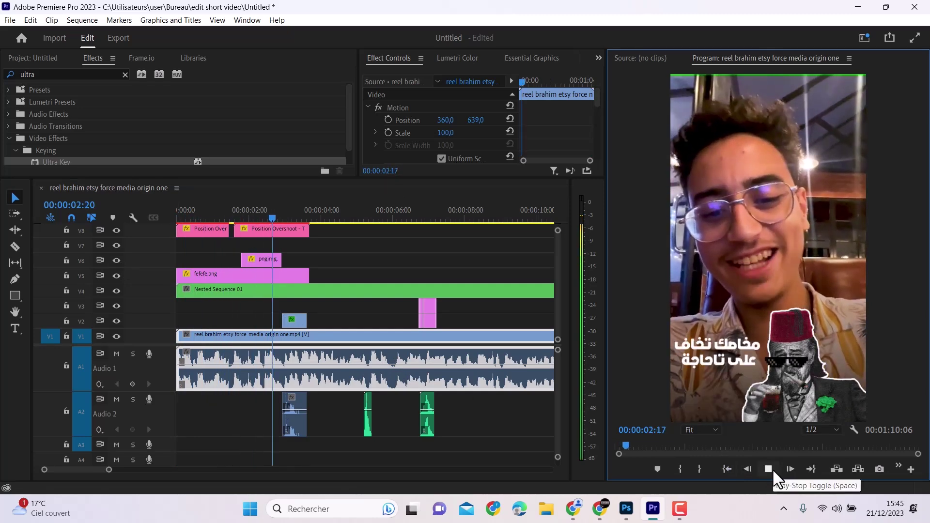
{"action": "left_click", "coordinate": [772, 470]}
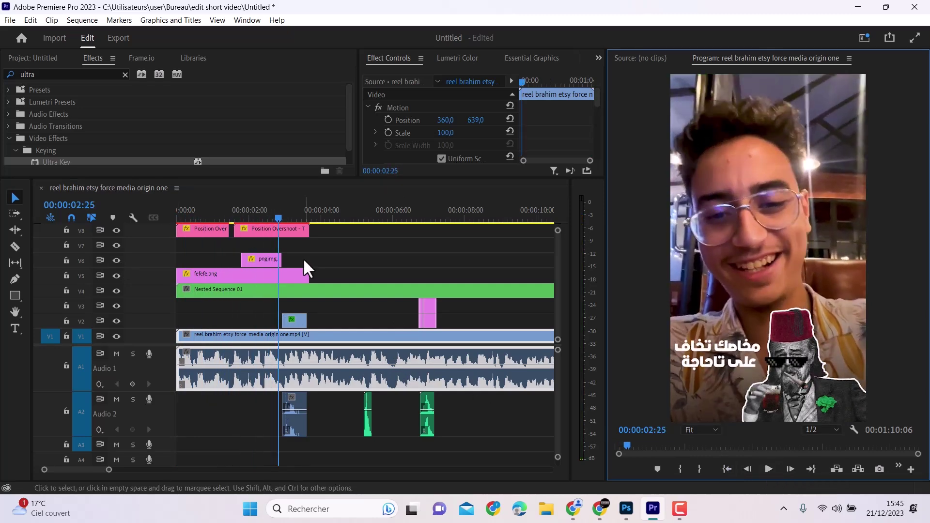
Advance the playhead to 00:00:09:01, copy "باش تبدا" from the Lexilogos page in Chrome and return to Premiere Pro
{"action": "left_click", "coordinate": [341, 217]}
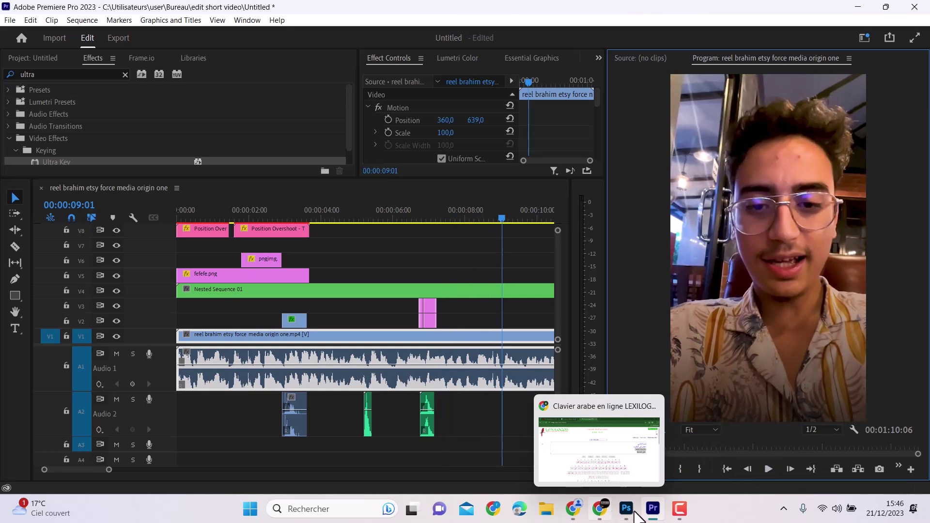
{"action": "left_click", "coordinate": [600, 508]}
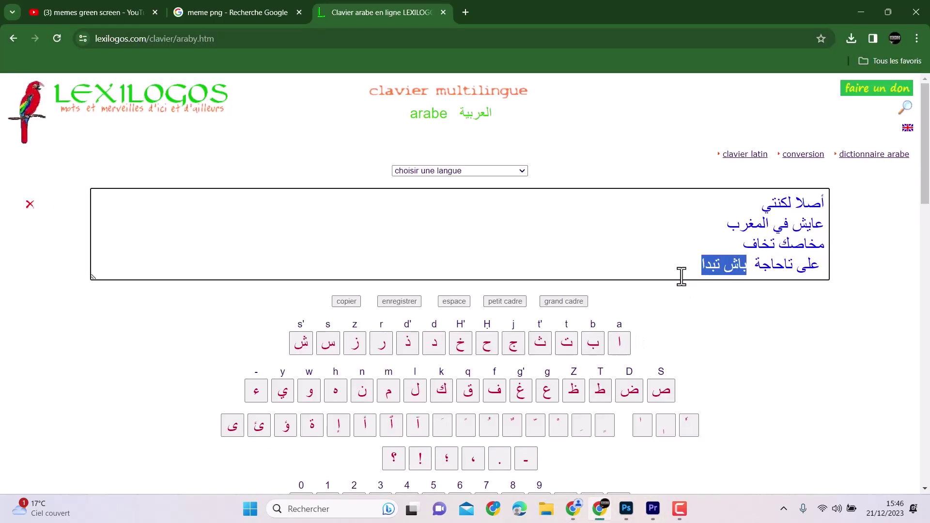
{"action": "key", "text": "alt+Tab"}
Open Premiere Composer and add a Scale From Center Ease In text preset on track V6 just after the playhead
{"action": "left_click", "coordinate": [247, 20]}
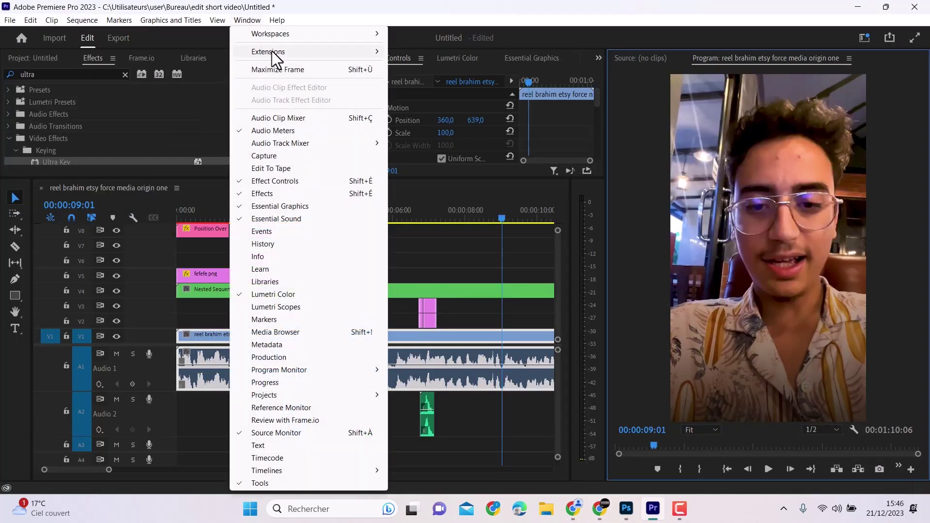
{"action": "mouse_move", "coordinate": [275, 54]}
{"action": "left_click", "coordinate": [391, 53]}
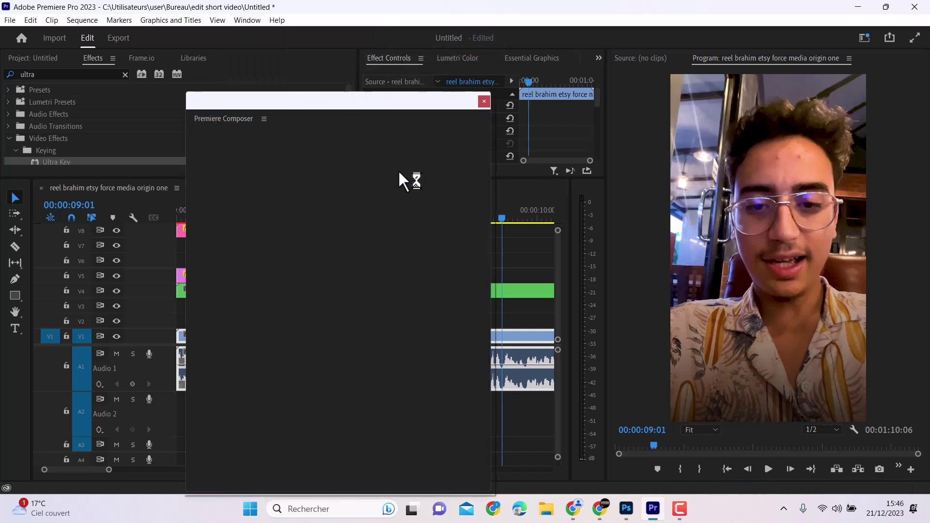
{"action": "left_click_drag", "start_coordinate": [371, 442], "coordinate": [508, 260]}
Set the font of the new "باش تبدا" caption to VIP Hala and move the Premiere Composer window off the motion settings
{"action": "left_click", "coordinate": [381, 309]}
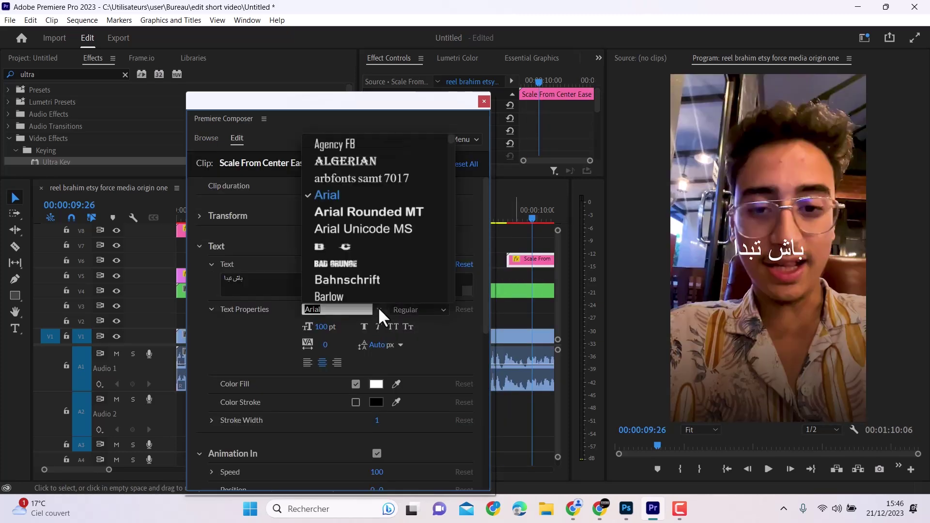
{"action": "scroll", "coordinate": [391, 246], "scroll_direction": "down", "scroll_amount": 5}
{"action": "scroll", "coordinate": [388, 262], "scroll_direction": "down", "scroll_amount": 20}
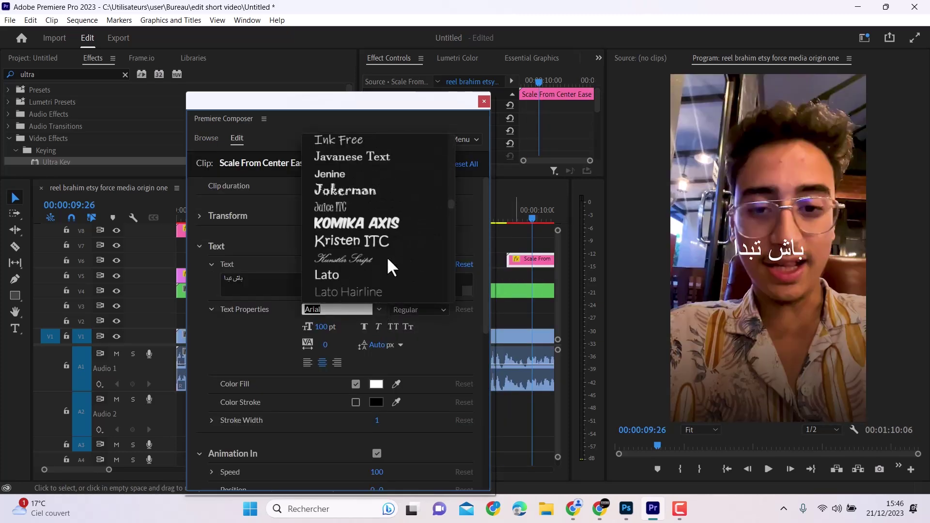
{"action": "scroll", "coordinate": [385, 258], "scroll_direction": "down", "scroll_amount": 15}
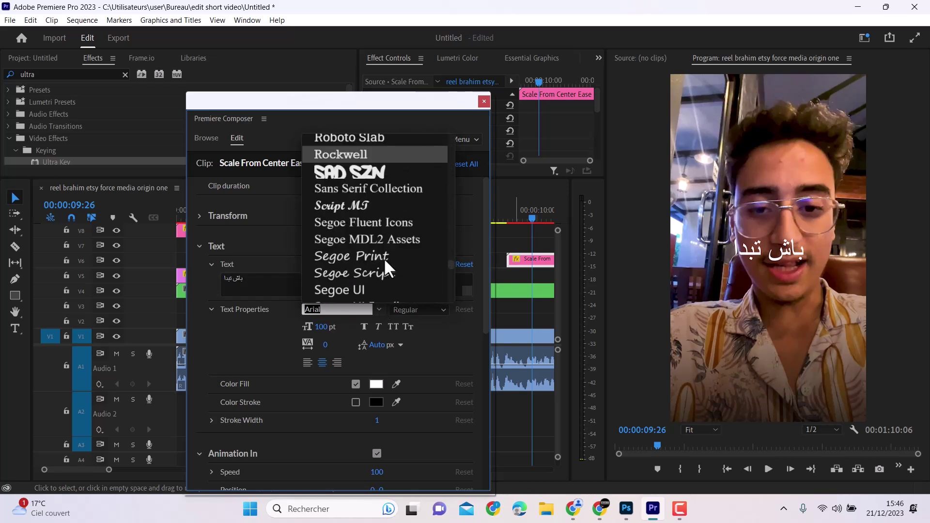
{"action": "scroll", "coordinate": [379, 257], "scroll_direction": "up", "scroll_amount": 15}
{"action": "scroll", "coordinate": [364, 223], "scroll_direction": "up", "scroll_amount": 8}
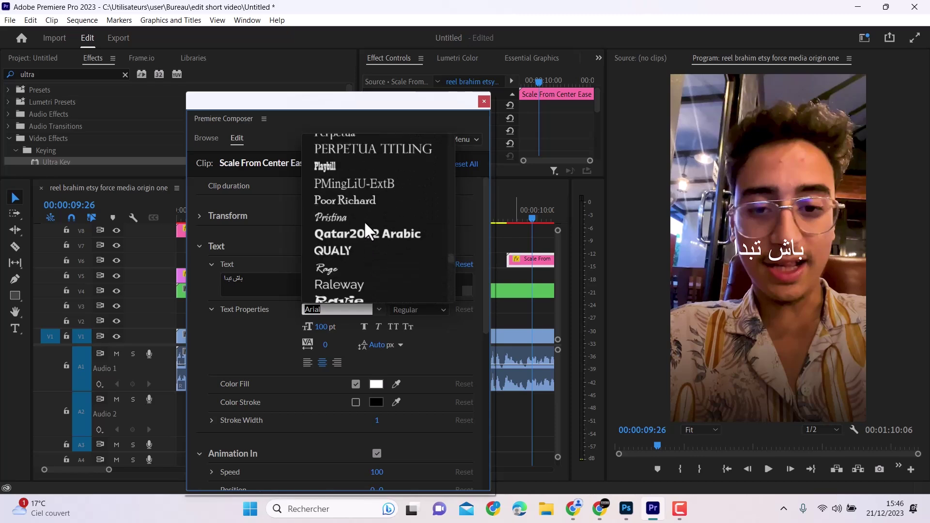
{"action": "scroll", "coordinate": [365, 233], "scroll_direction": "up", "scroll_amount": 8}
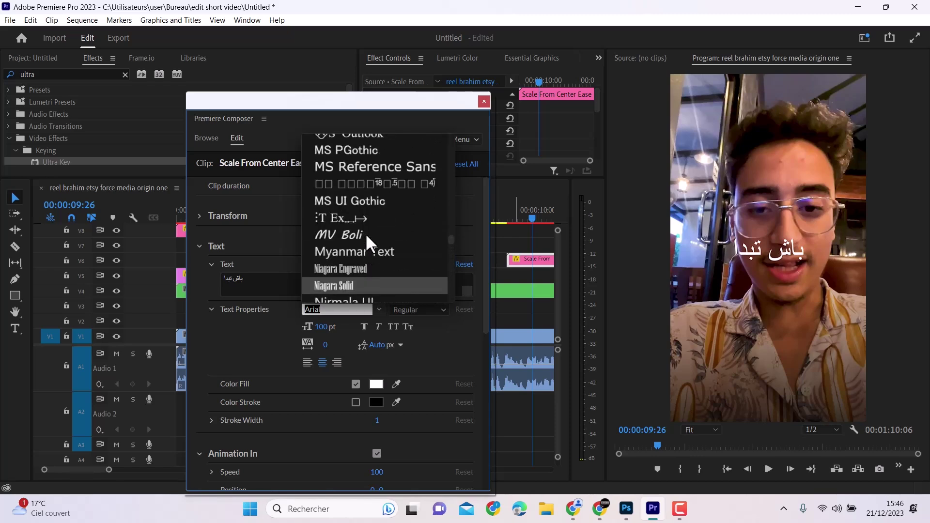
{"action": "scroll", "coordinate": [370, 250], "scroll_direction": "up", "scroll_amount": 10}
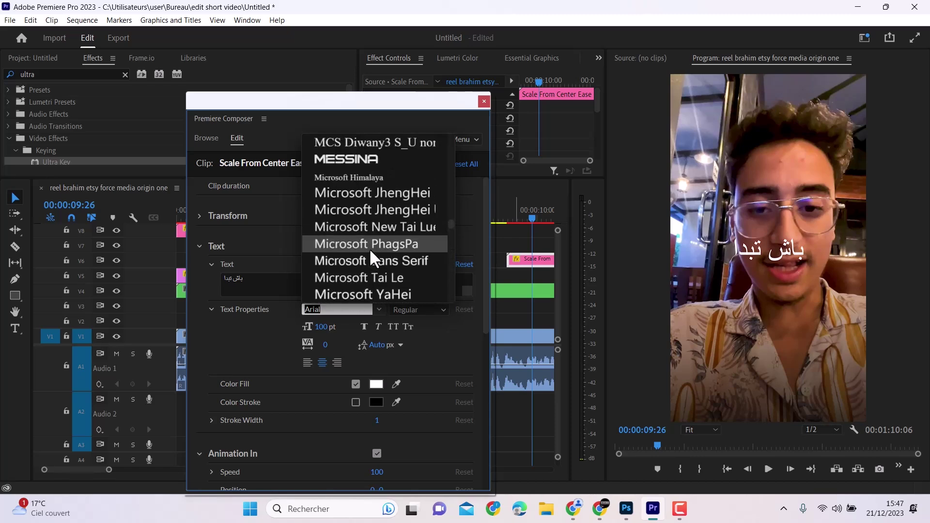
{"action": "scroll", "coordinate": [376, 237], "scroll_direction": "down", "scroll_amount": 10}
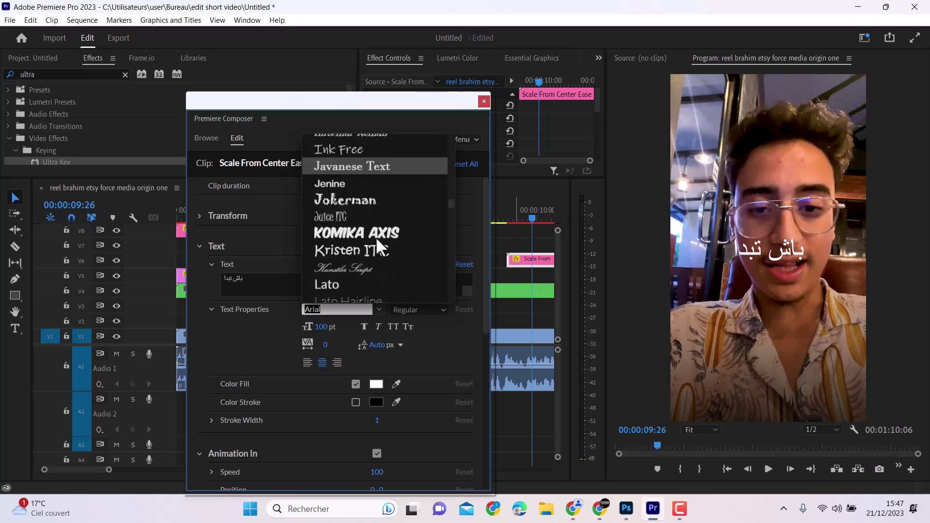
{"action": "scroll", "coordinate": [359, 243], "scroll_direction": "down", "scroll_amount": 10}
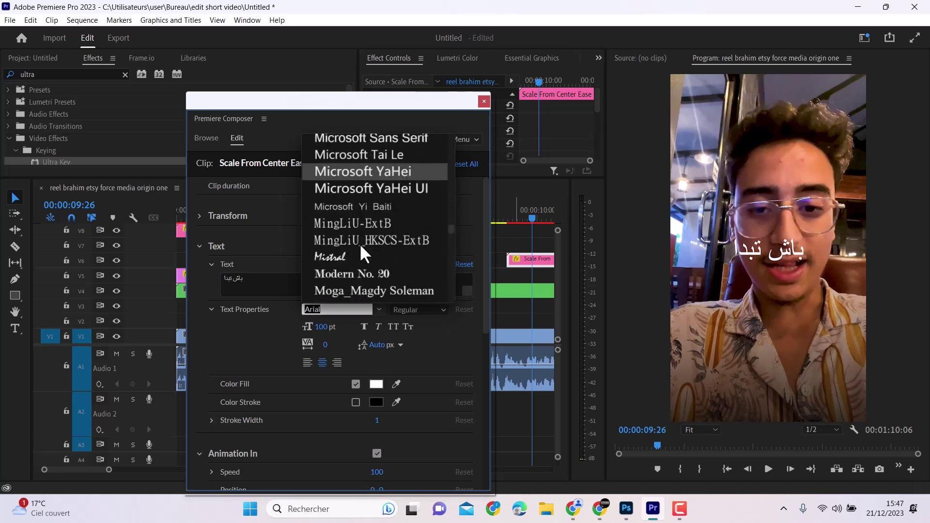
{"action": "scroll", "coordinate": [360, 243], "scroll_direction": "down", "scroll_amount": 4}
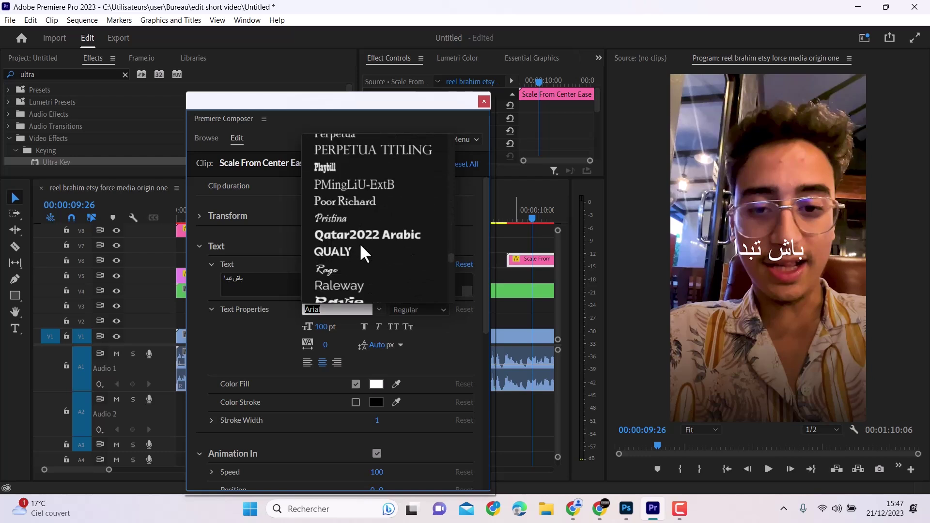
{"action": "scroll", "coordinate": [357, 250], "scroll_direction": "down", "scroll_amount": 4}
{"action": "scroll", "coordinate": [355, 230], "scroll_direction": "down", "scroll_amount": 10}
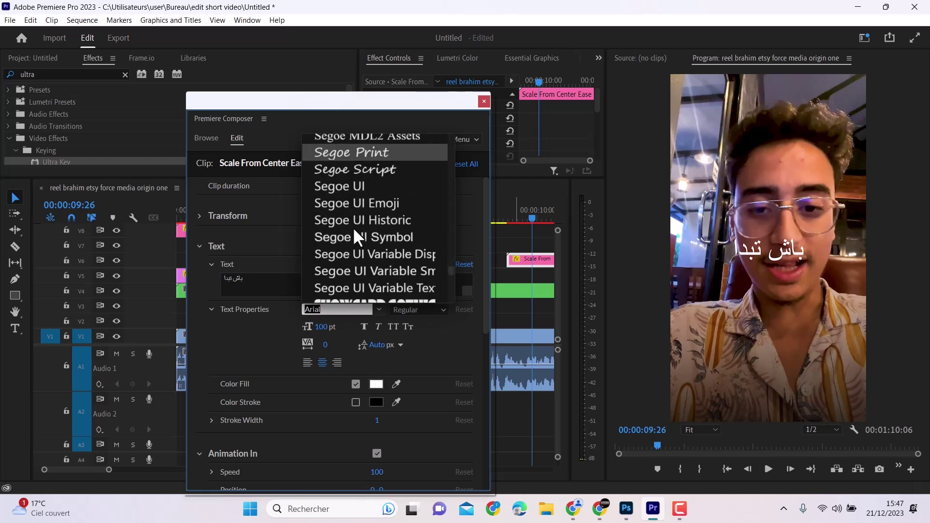
{"action": "scroll", "coordinate": [354, 227], "scroll_direction": "down", "scroll_amount": 3}
{"action": "scroll", "coordinate": [354, 227], "scroll_direction": "down", "scroll_amount": 1}
{"action": "scroll", "coordinate": [354, 216], "scroll_direction": "up", "scroll_amount": 1}
{"action": "left_click", "coordinate": [339, 155]}
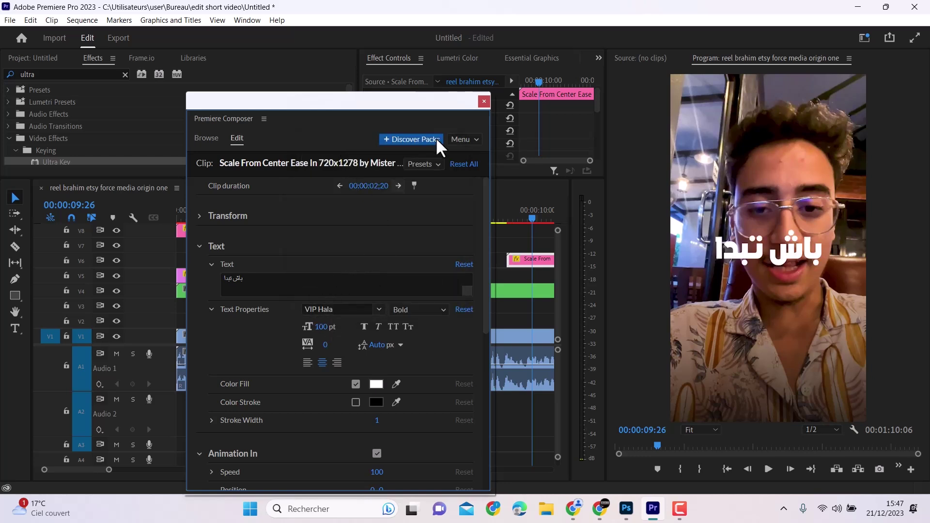
{"action": "left_click_drag", "start_coordinate": [431, 108], "coordinate": [323, 127]}
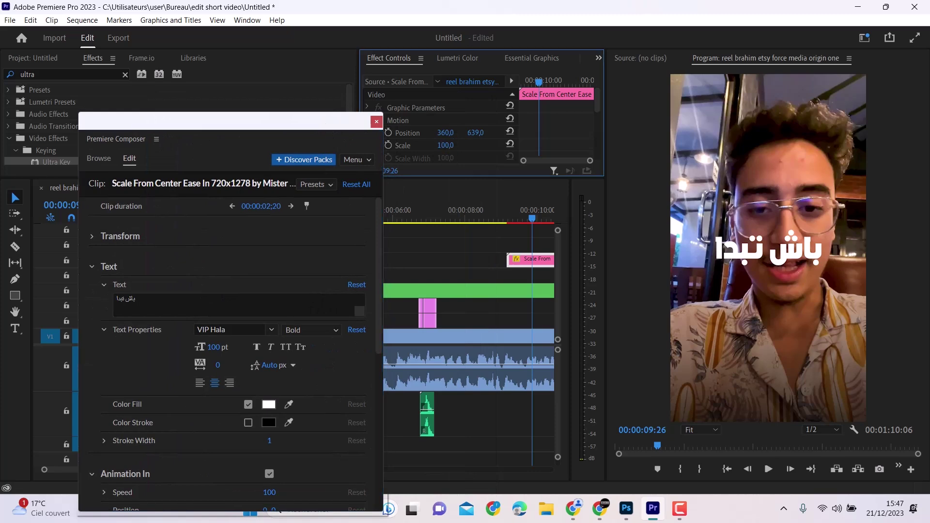
Scale the "باش تبدا" caption to 59, lower it to a vertical position of 985 and close Premiere Composer
{"action": "left_click_drag", "start_coordinate": [443, 145], "coordinate": [483, 132]}
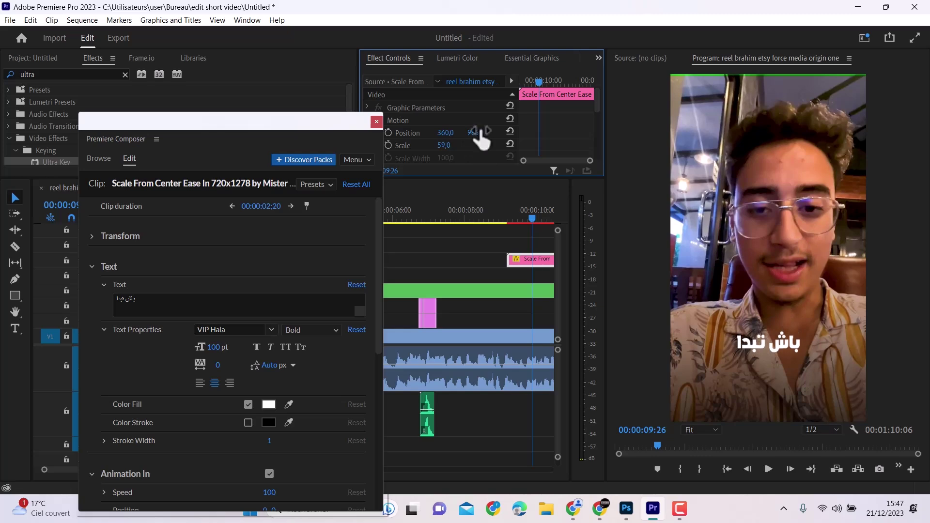
{"action": "left_click", "coordinate": [376, 121]}
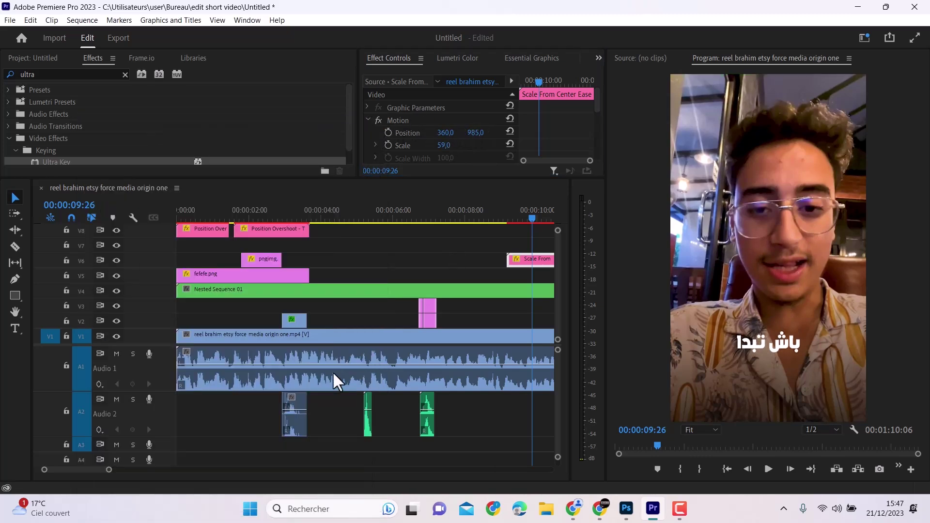
Move the "باش تبدا" caption clip later on track V6, around 00:00:11:07, and check it at that time
{"action": "key", "text": "minus"}
{"action": "left_click_drag", "start_coordinate": [365, 258], "coordinate": [397, 260]}
{"action": "left_click", "coordinate": [397, 216]}
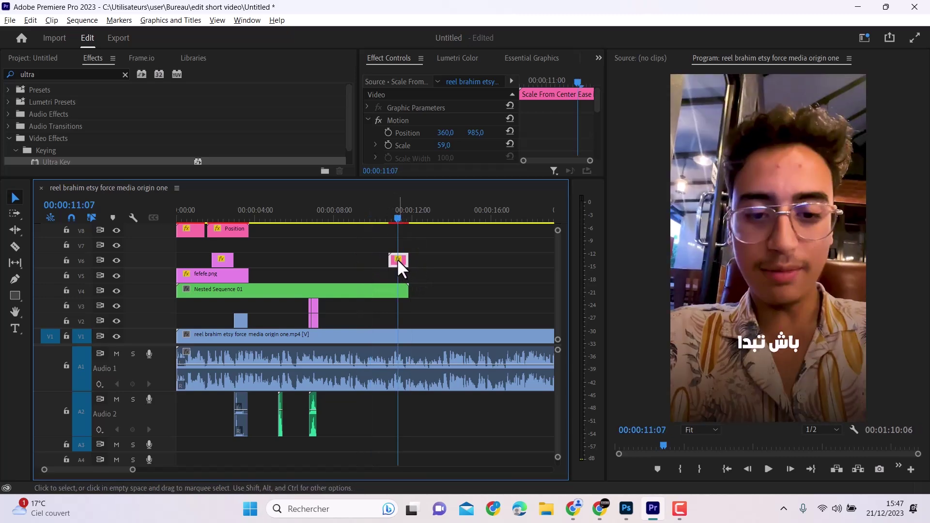
Duplicate the caption clip twice along track V6, around 00:00:12:21 and 00:00:13:23, and set the playhead to 00:00:12:18
{"action": "left_click_drag", "start_coordinate": [405, 264], "coordinate": [427, 260]}
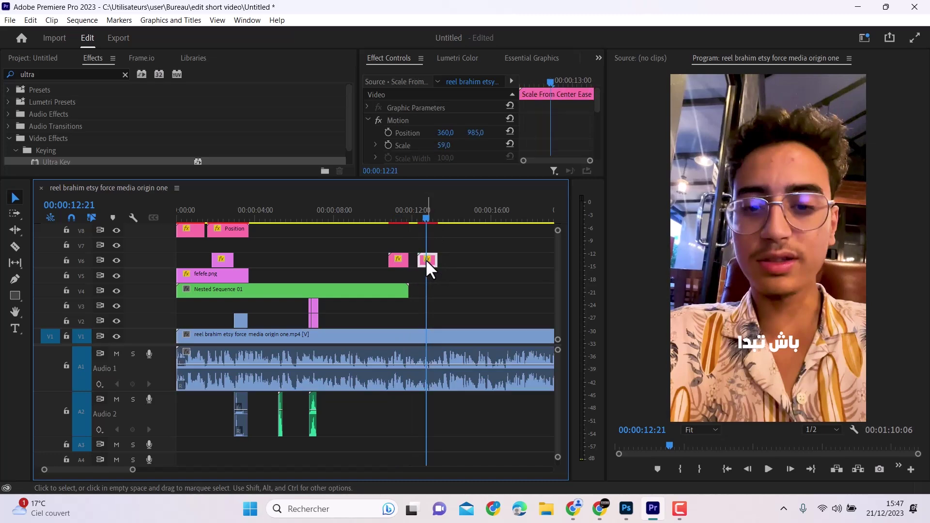
{"action": "left_click_drag", "start_coordinate": [426, 260], "coordinate": [458, 266]}
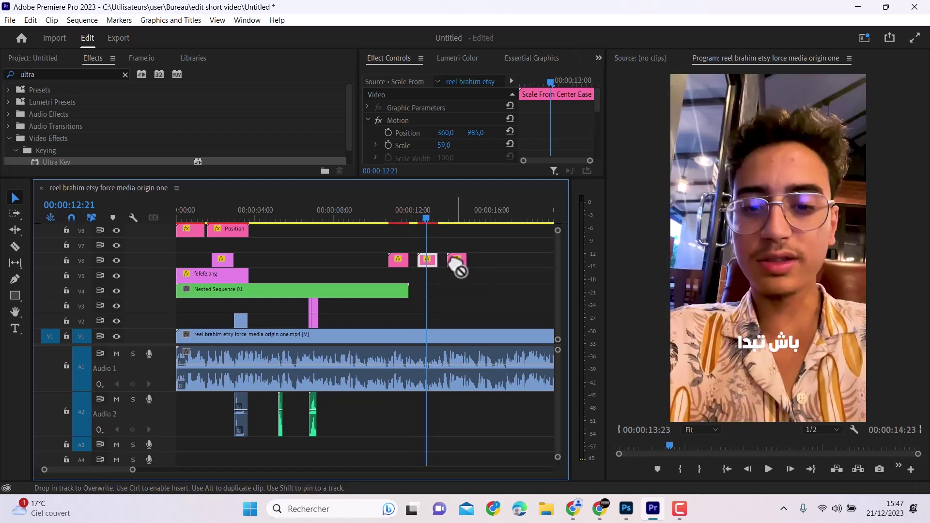
{"action": "left_click_drag", "start_coordinate": [455, 216], "coordinate": [423, 215]}
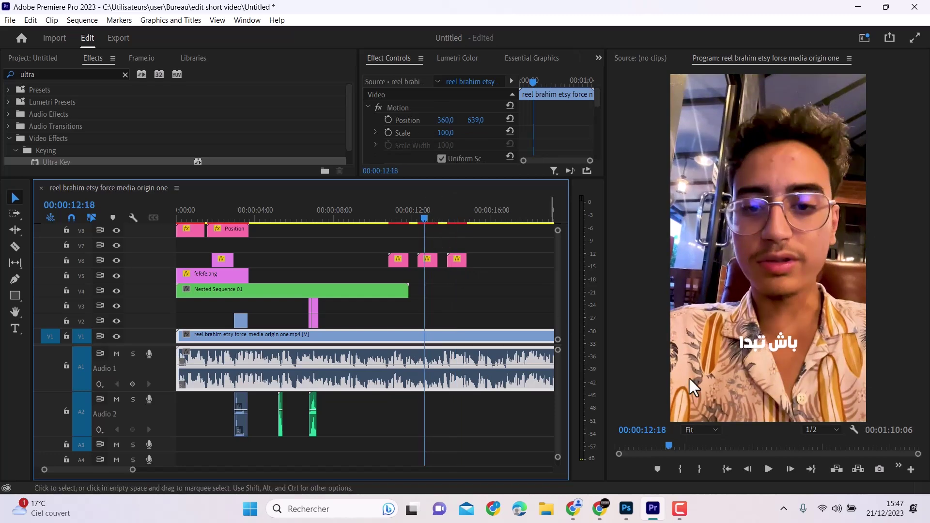